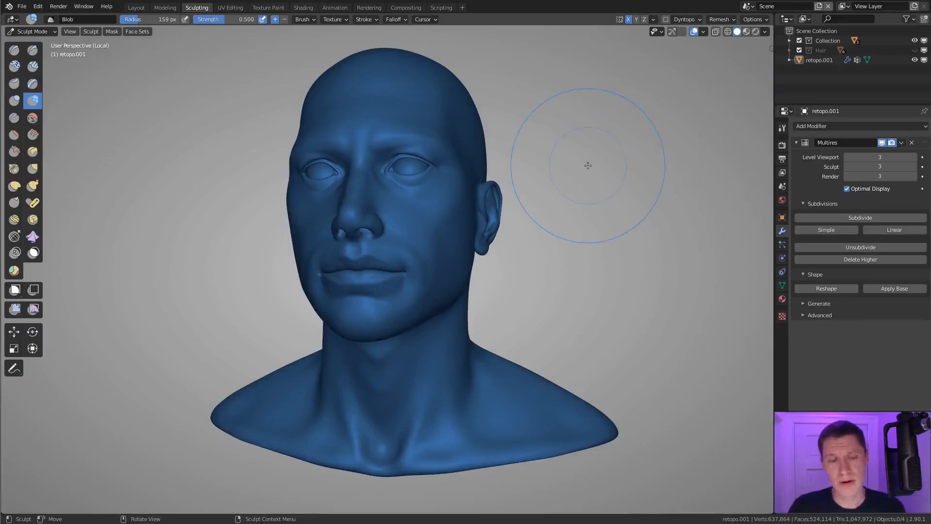
Step: Put the head model in Object Mode and remove its temp_retopo material slot
drag(31, 31, 32, 53)
click(37, 32)
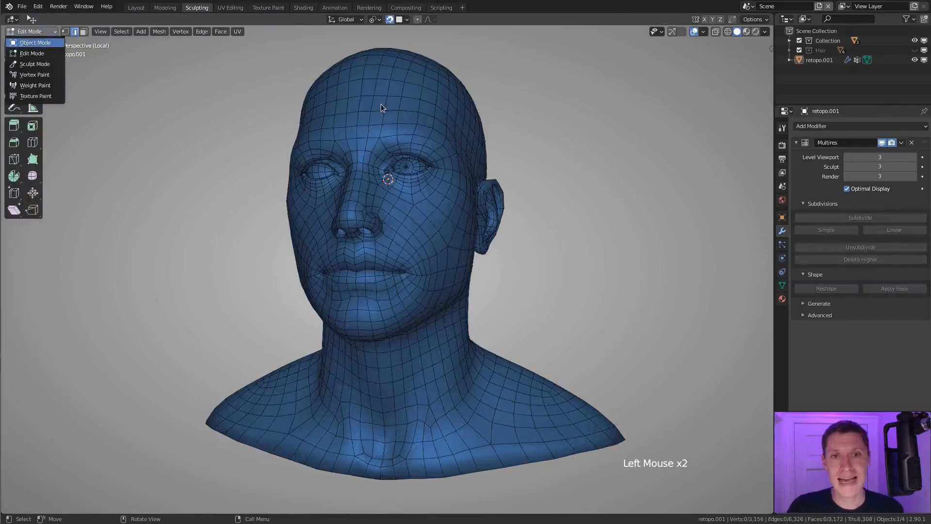
click(35, 42)
click(782, 299)
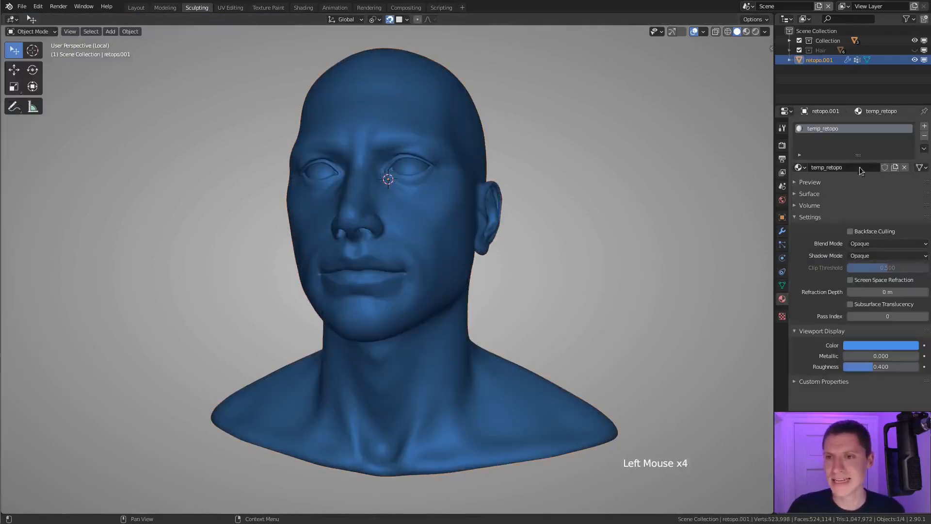
click(924, 137)
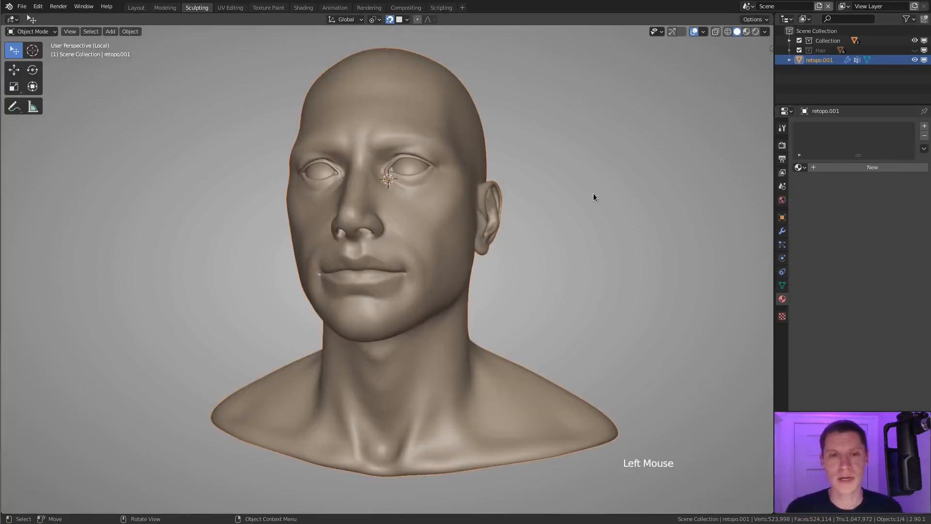
Step: Split the 3D viewport vertically and turn the new area into an Image Editor
drag(772, 13, 507, 25)
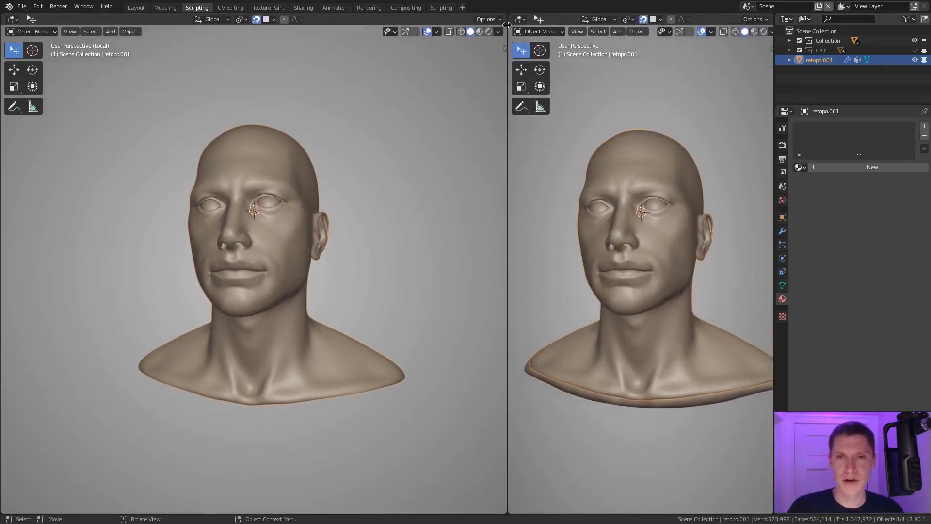
click(520, 19)
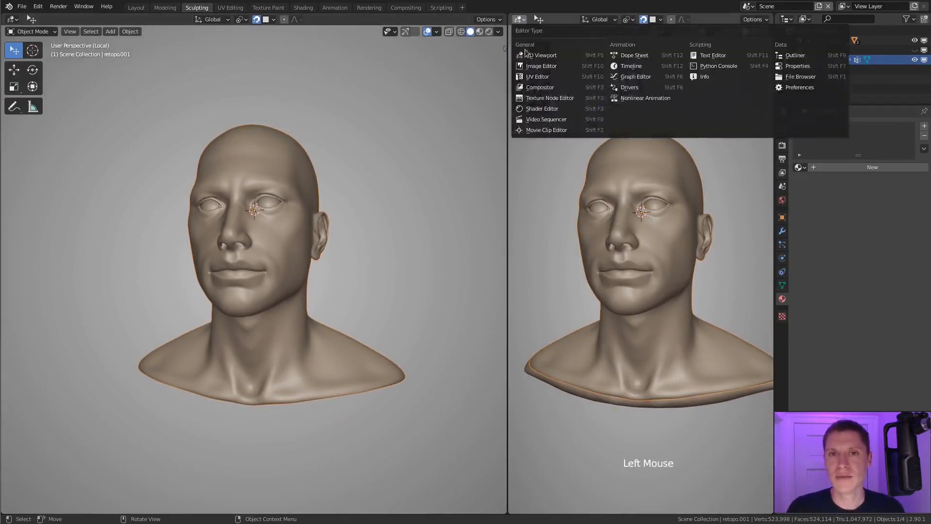
click(542, 64)
Step: Open the reference image cc-0_skin-detail.jpg from the ref folder in the Image Editor
click(594, 19)
click(607, 38)
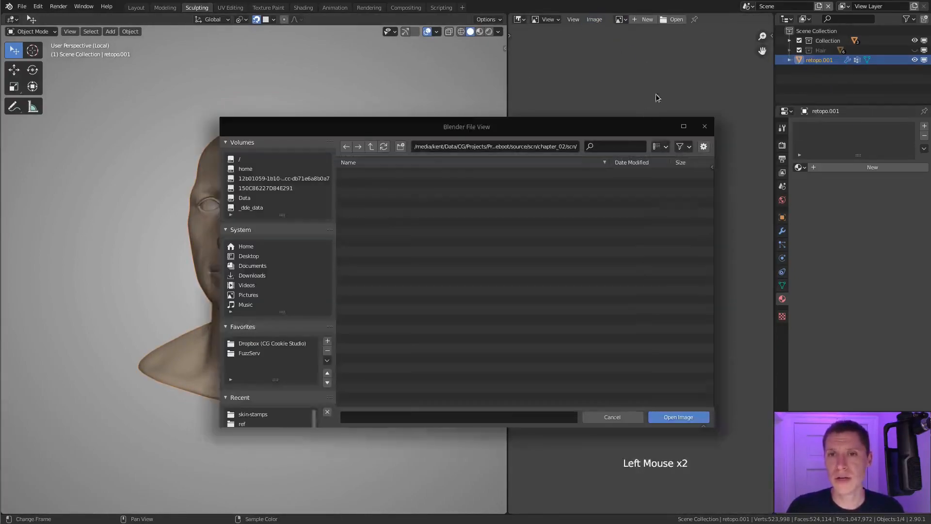
double_click(242, 424)
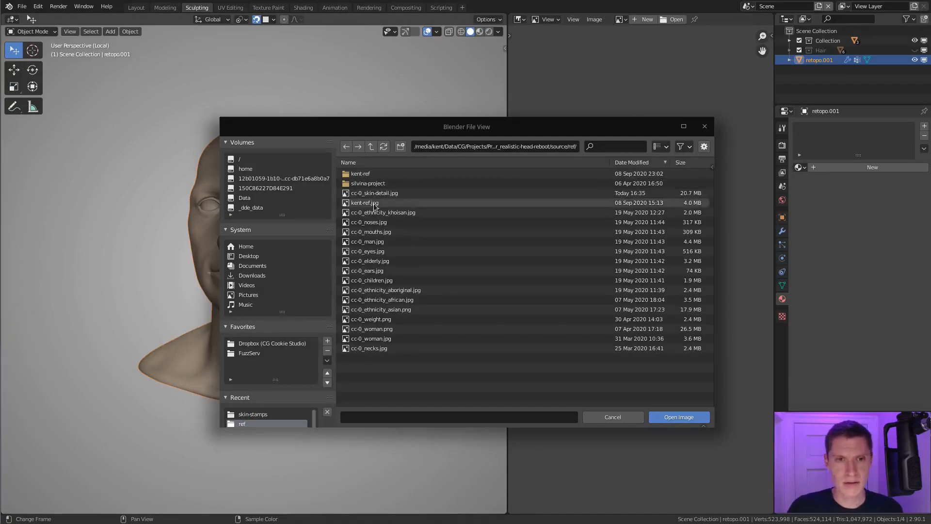
double_click(379, 198)
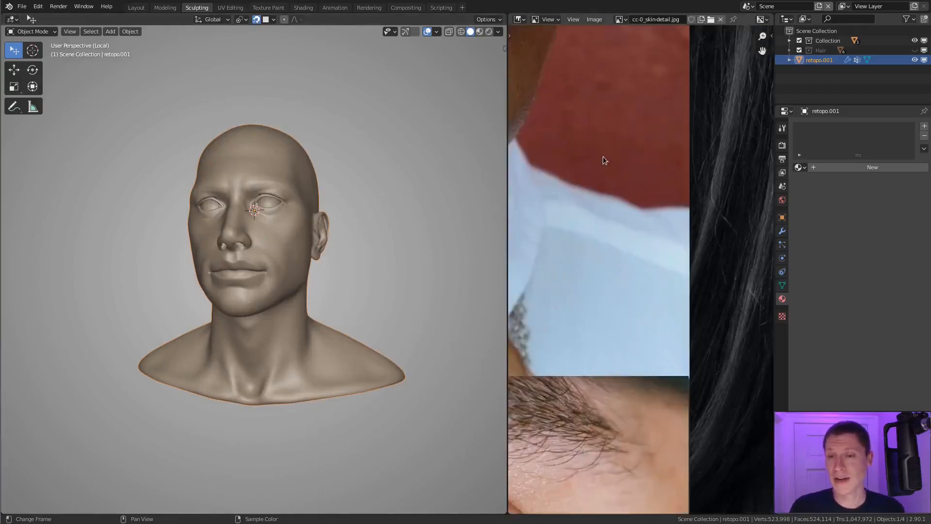
Step: Examine the skin detail around the eyes, nose and cheeks in the reference photos
scroll(633, 187, down, 7)
middle_drag(637, 259, 639, 192)
middle_drag(613, 160, 739, 173)
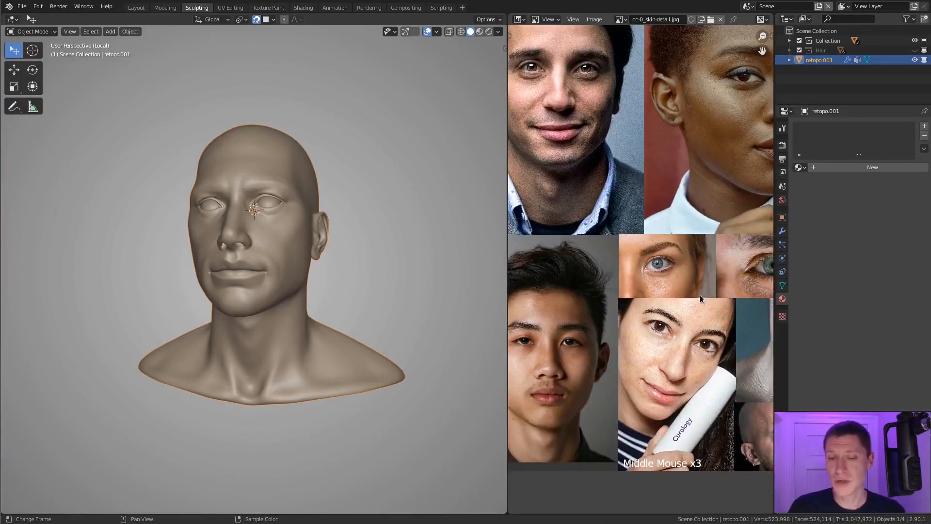
scroll(708, 292, up, 5)
middle_drag(708, 293, 682, 241)
scroll(682, 242, up, 4)
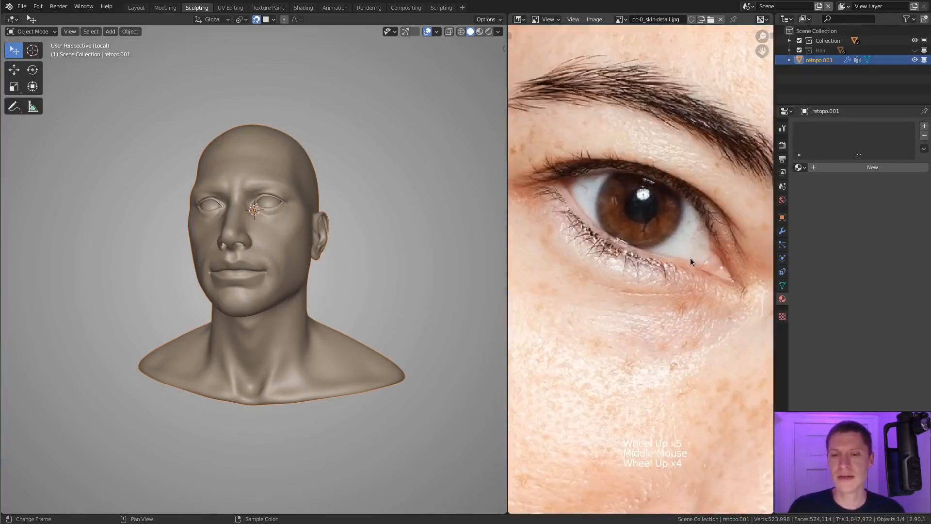
scroll(691, 253, down, 5)
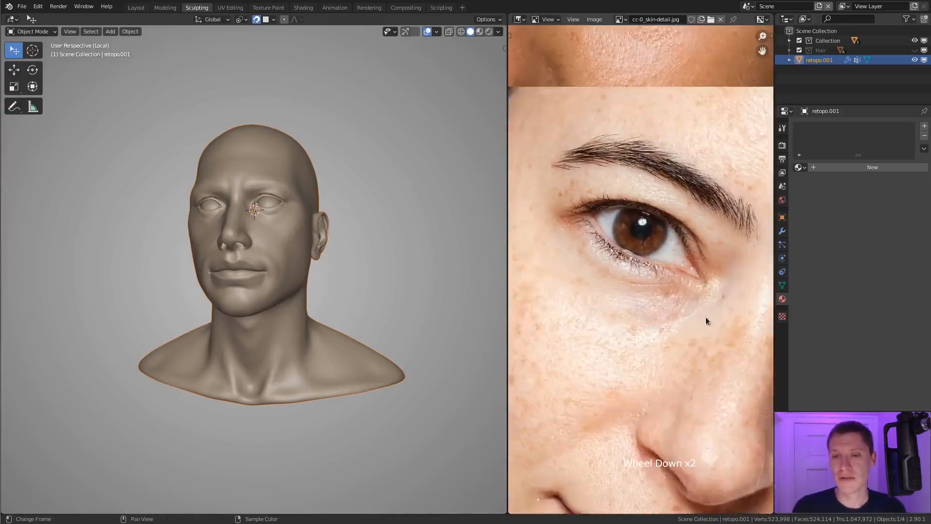
middle_drag(701, 320, 621, 229)
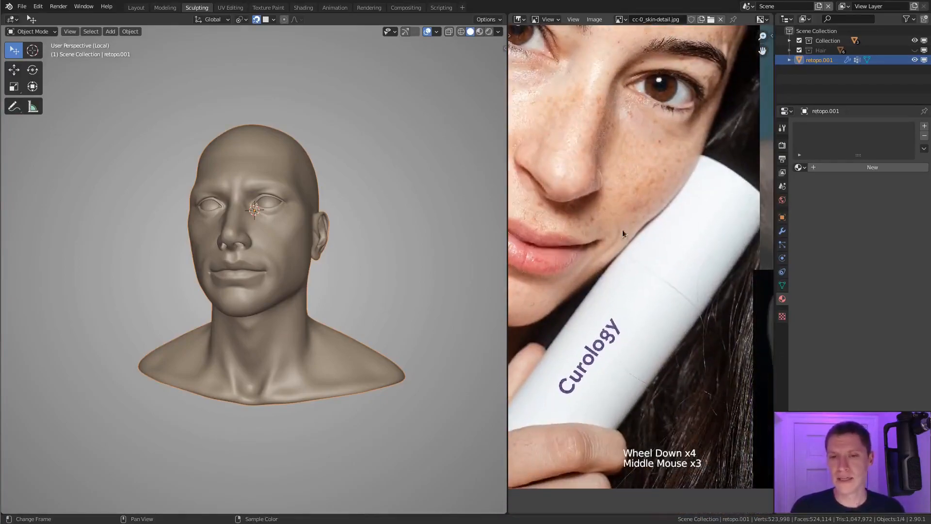
Step: Split the Image Editor horizontally and unlink the image from the lower area
drag(772, 16, 737, 289)
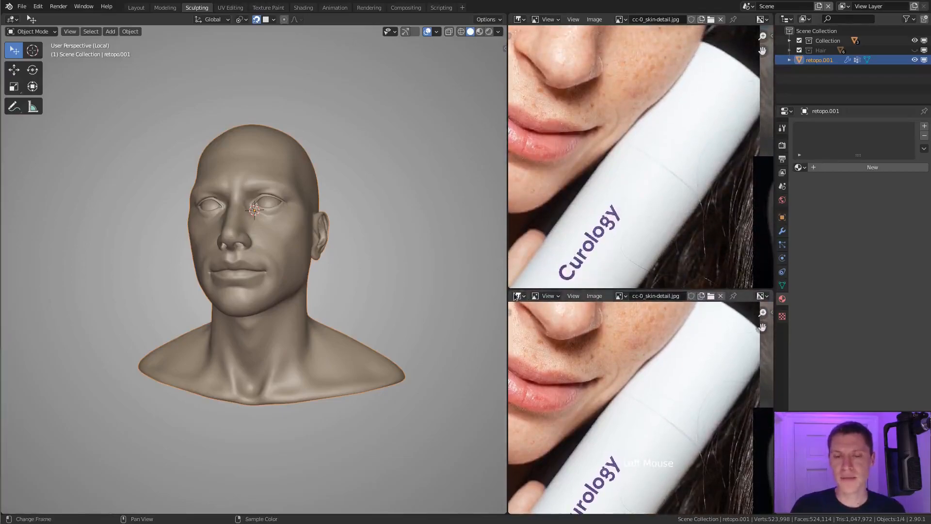
click(720, 296)
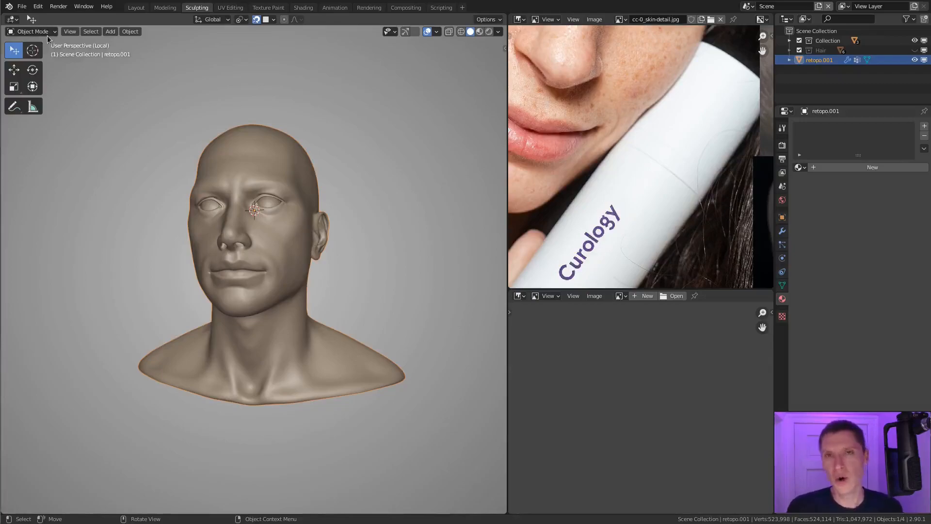
Step: Switch the head model to Sculpt Mode, choose the Draw brush and show its available brush presets
click(228, 139)
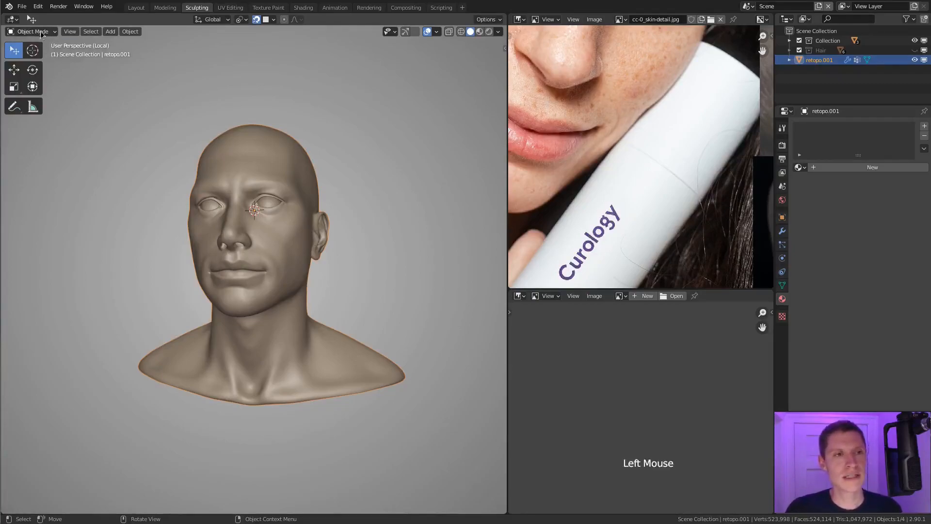
click(32, 31)
click(36, 65)
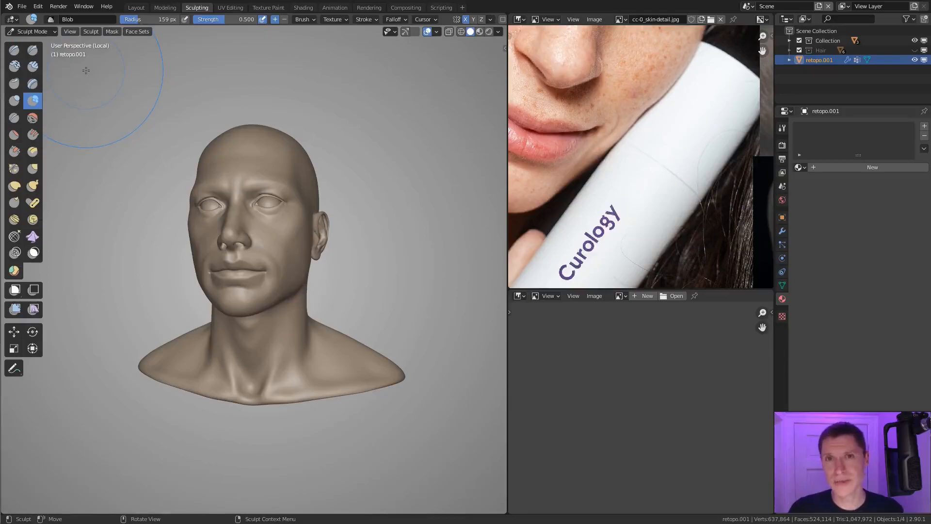
click(13, 53)
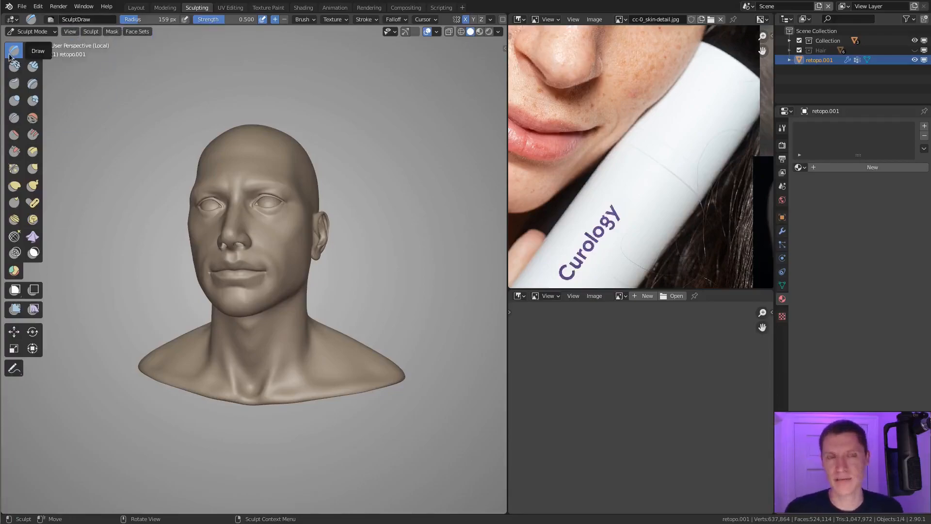
click(51, 19)
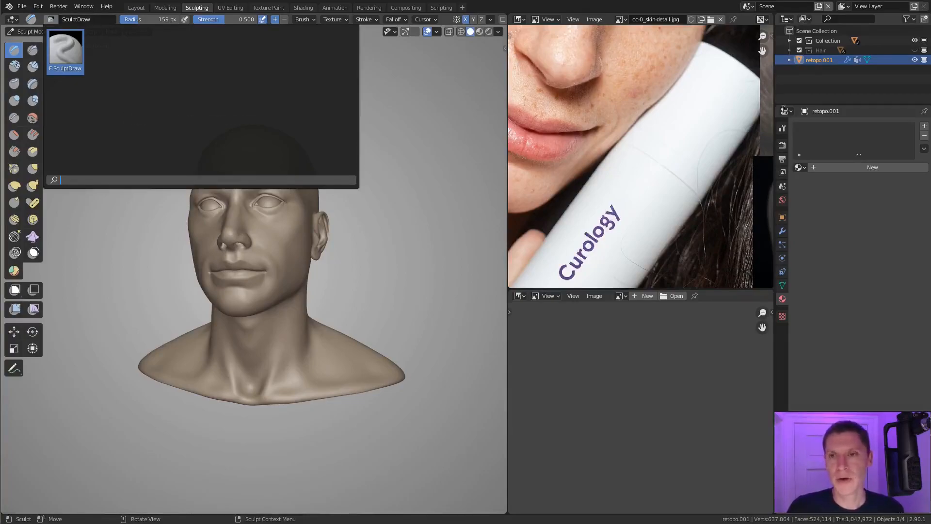
Step: Duplicate the SculptDraw brush and name the copy Stamp
click(783, 128)
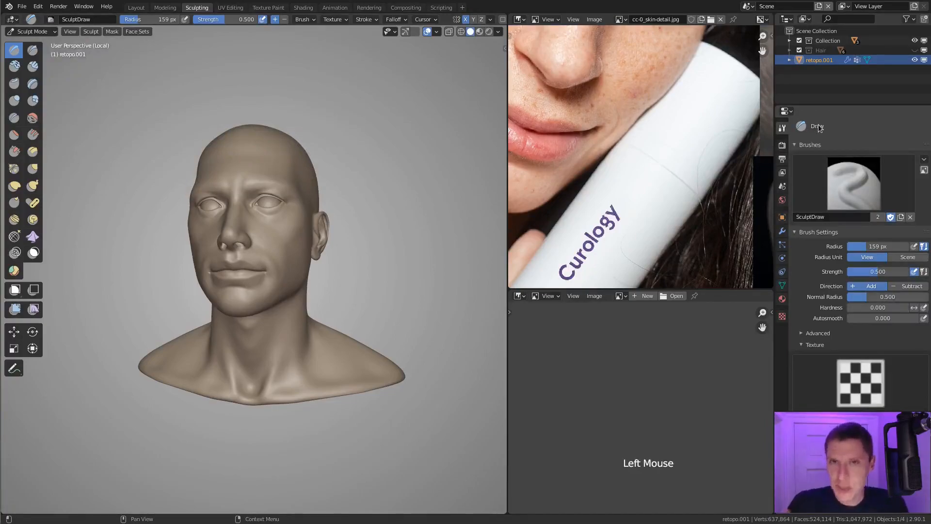
click(901, 219)
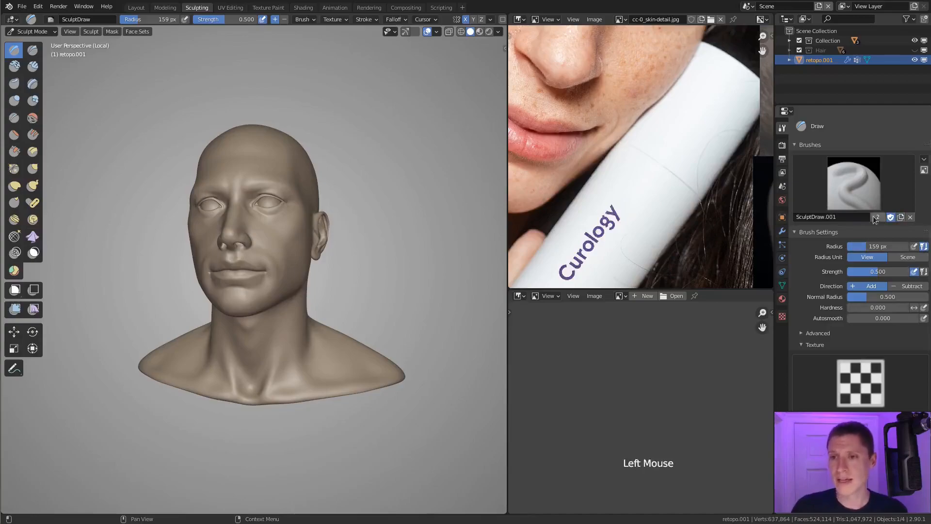
double_click(854, 217)
text(Sta)
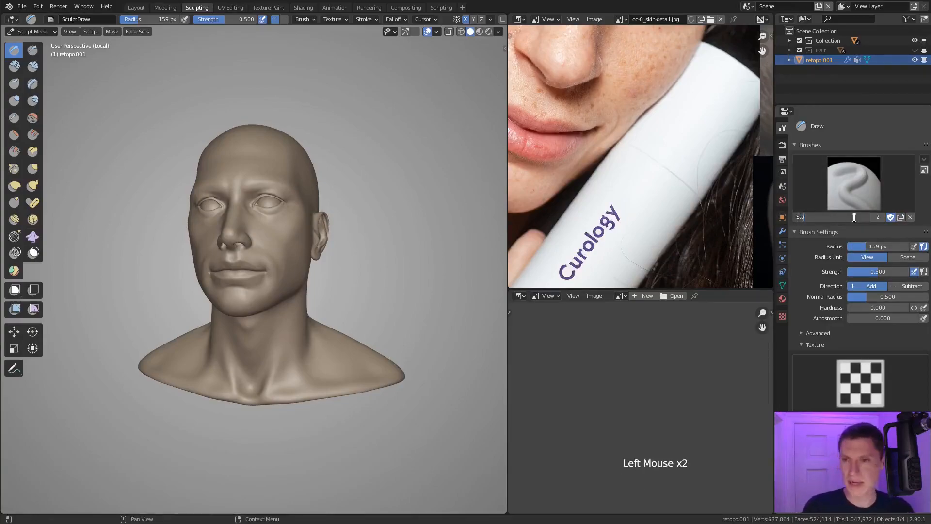
text(mp)
key(Return)
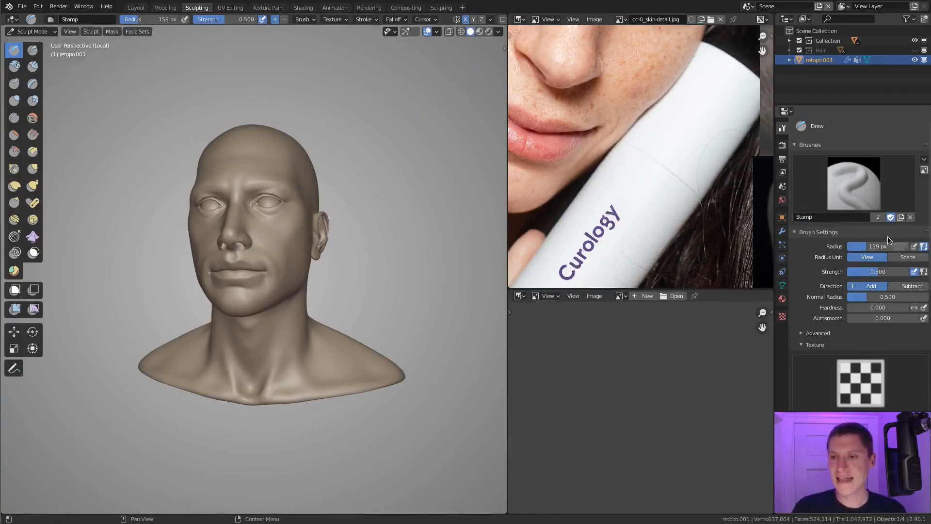
Step: Create a new texture for the Stamp brush and name it skin_PORES_A
scroll(839, 230, down, 3)
scroll(839, 230, down, 2)
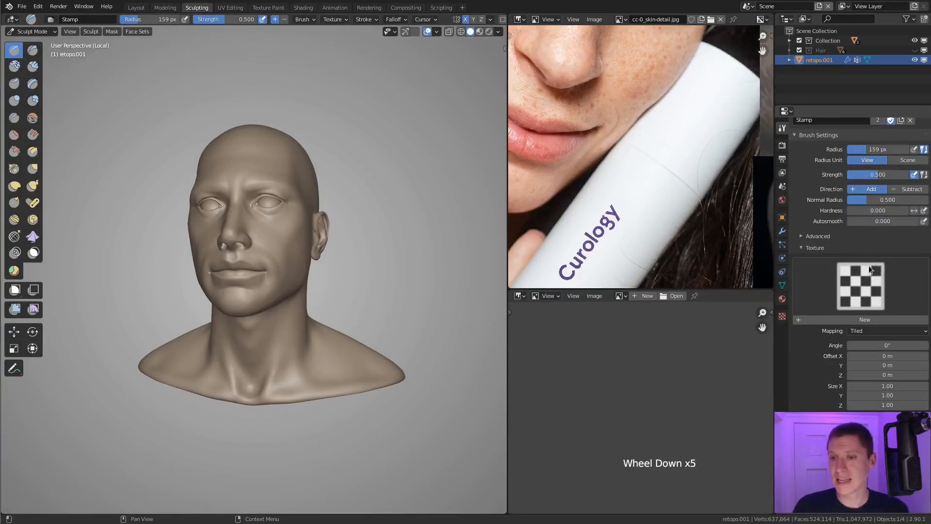
click(856, 320)
double_click(856, 319)
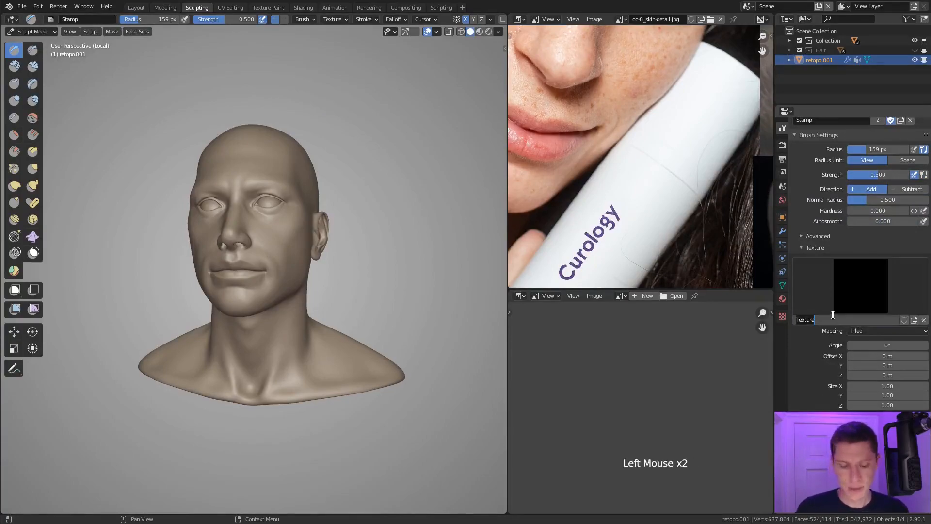
text(skin_PORE)
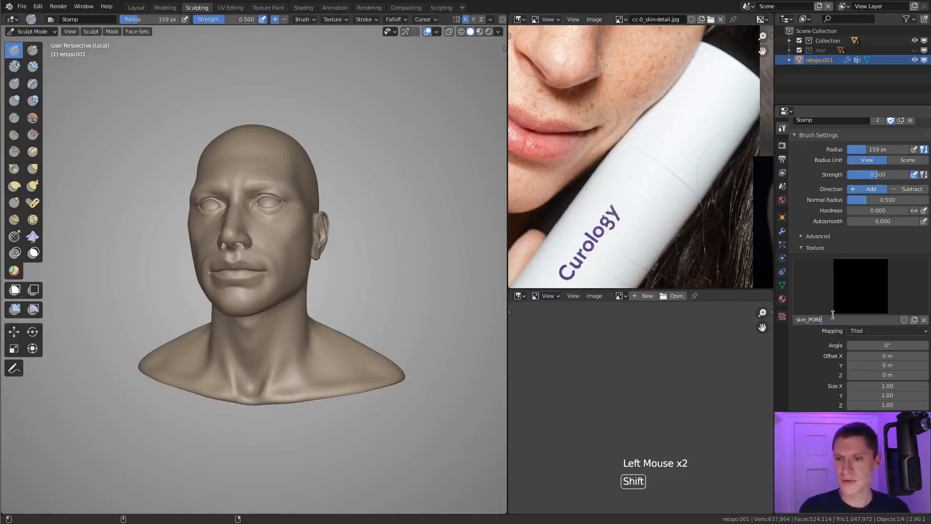
text(S_A)
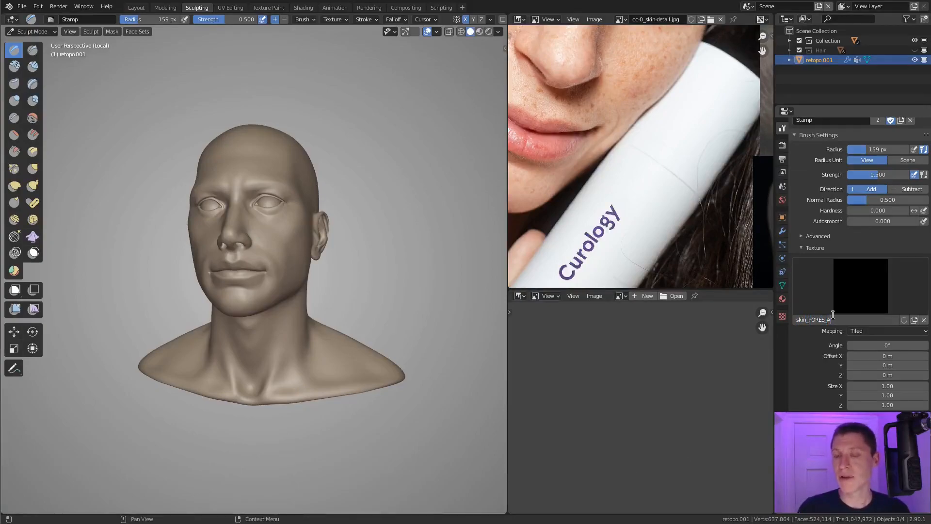
key(Return)
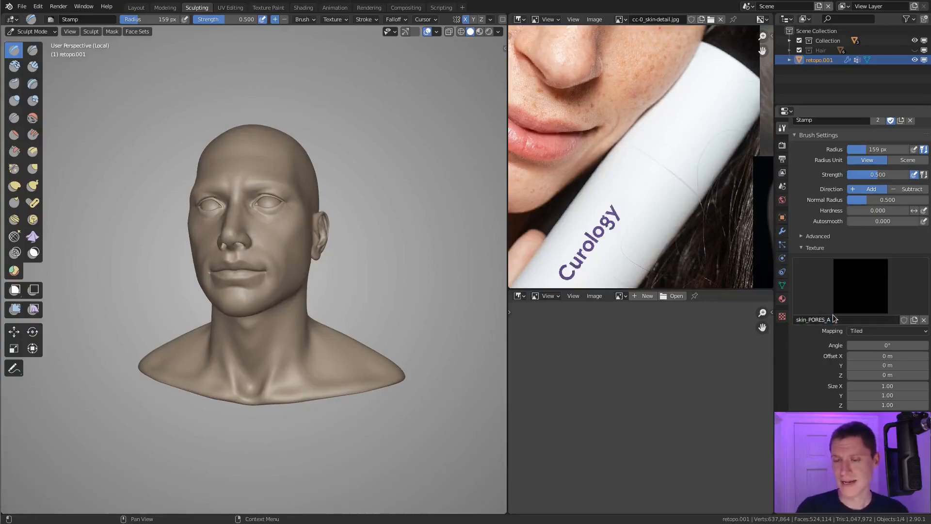
Step: Set the Stamp brush's texture mapping to Area Plane and its stroke method to Anchored
click(860, 333)
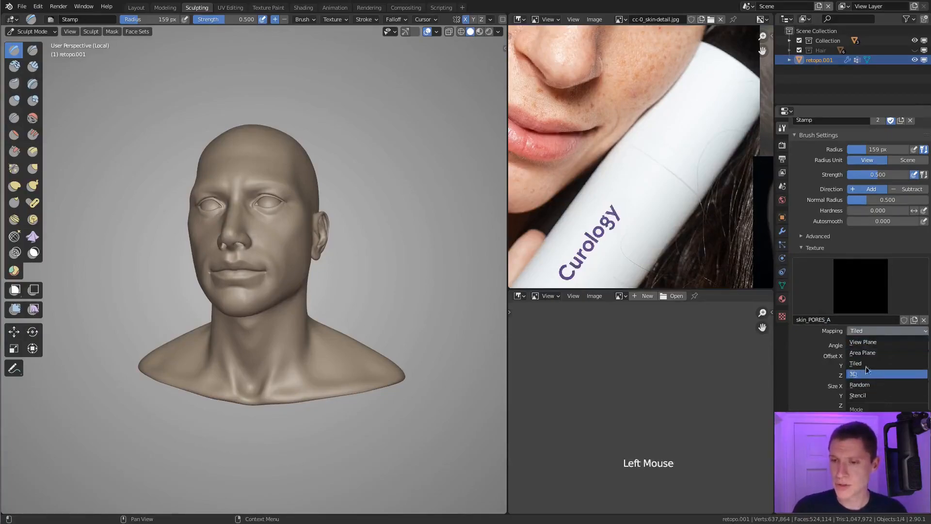
click(868, 353)
scroll(805, 345, down, 6)
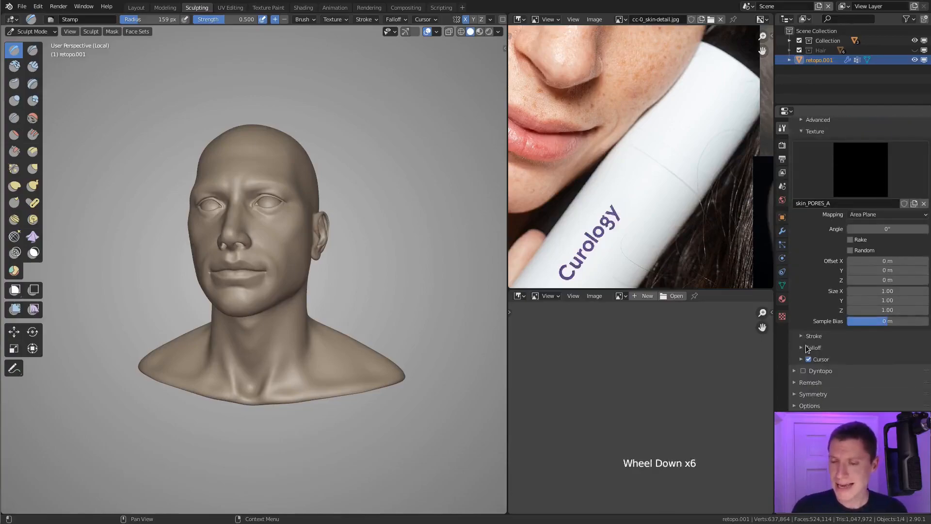
click(813, 336)
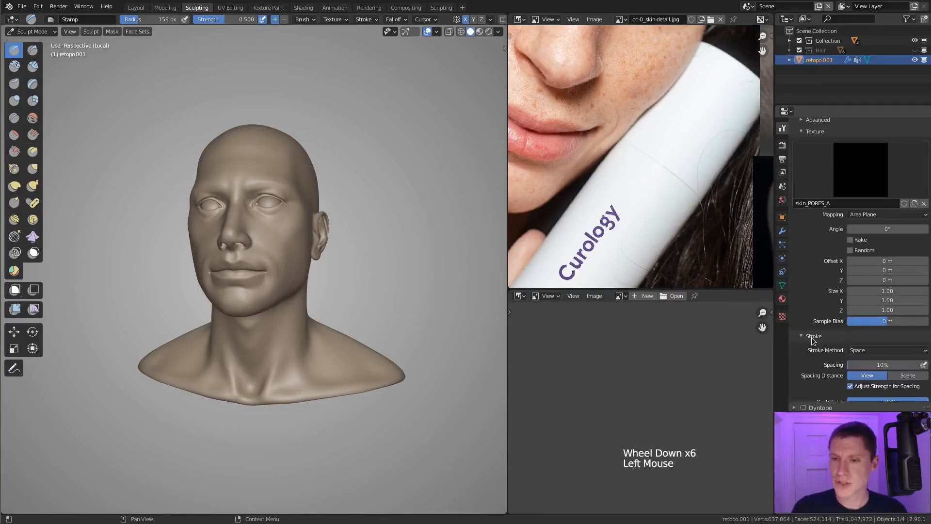
click(858, 350)
click(860, 404)
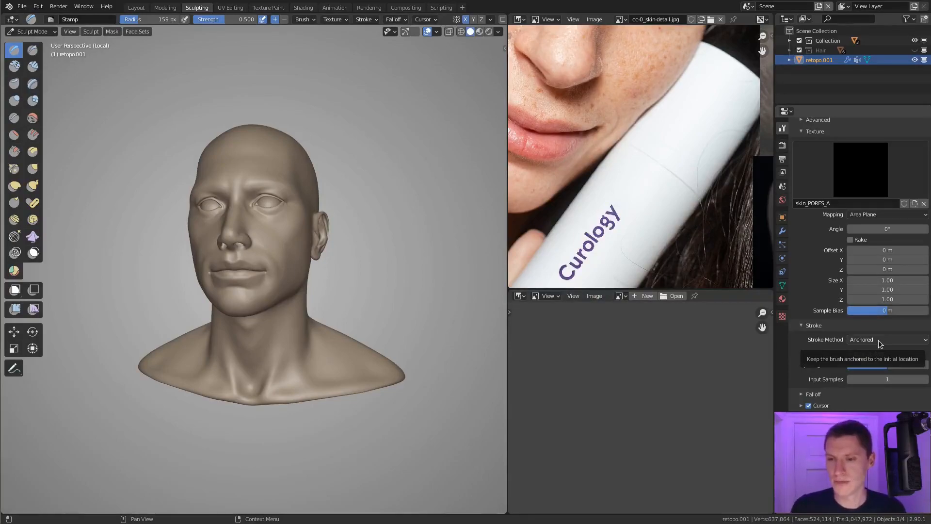
scroll(804, 364, down, 3)
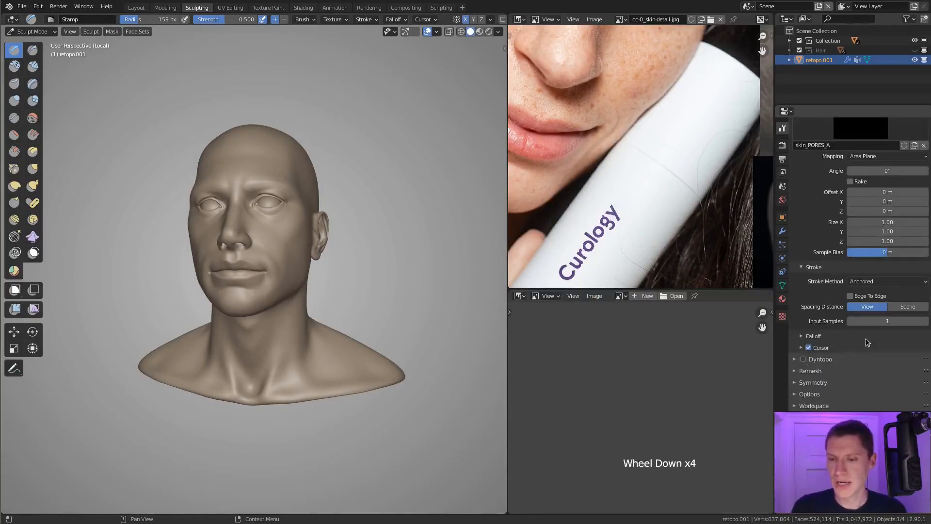
scroll(850, 228, up, 9)
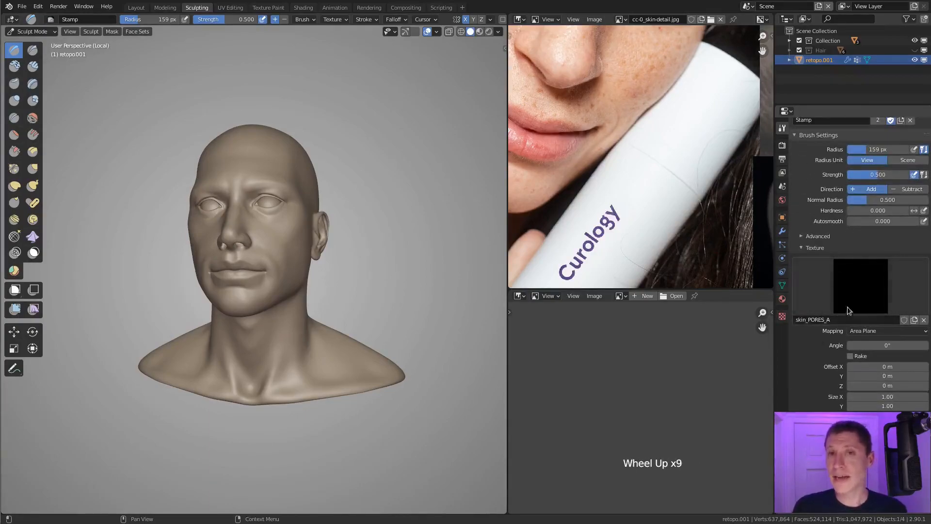
Step: Load all six skin stamp images from the skin-stamps folder into the skin_PORES_A texture
click(782, 317)
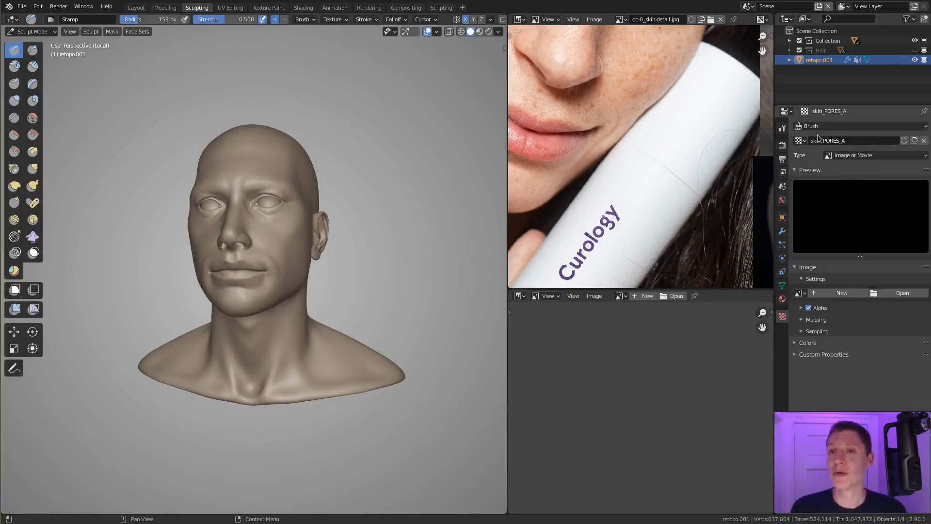
click(895, 295)
drag(392, 125, 383, 108)
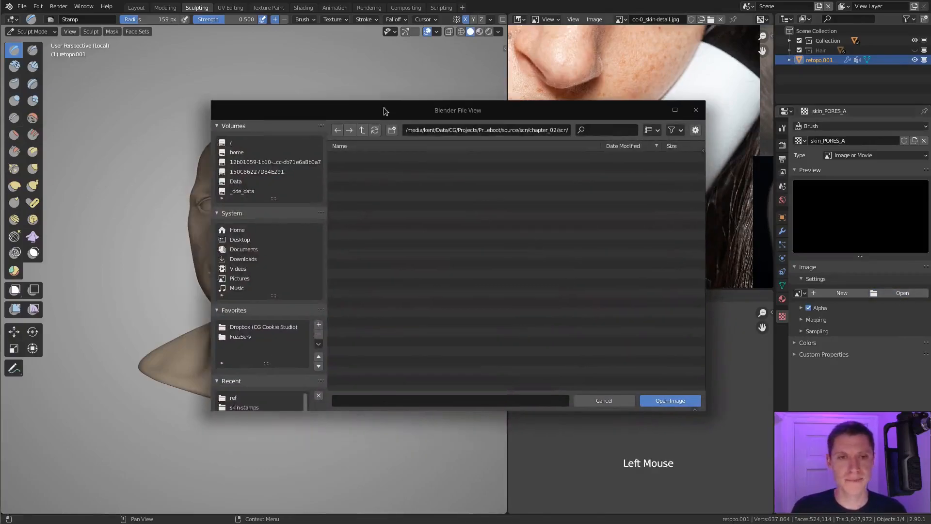
scroll(259, 357, down, 3)
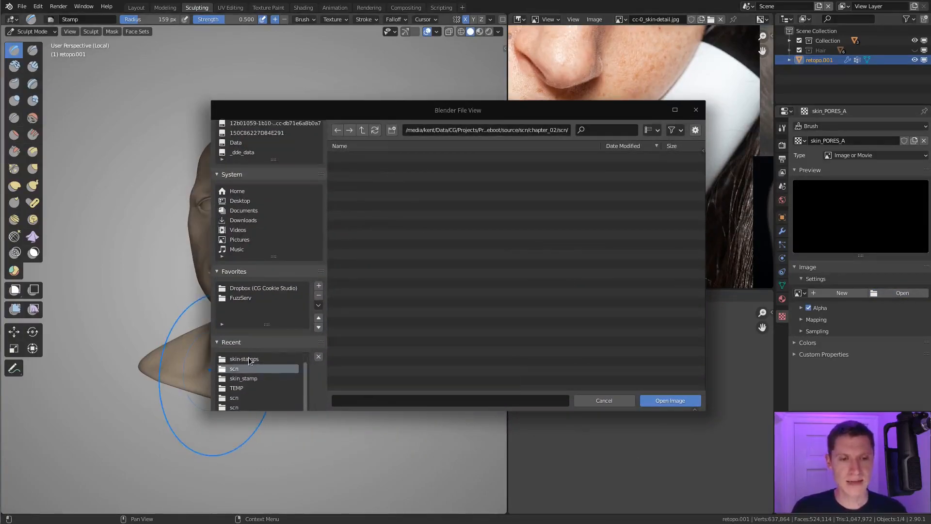
click(245, 360)
click(429, 177)
key(a)
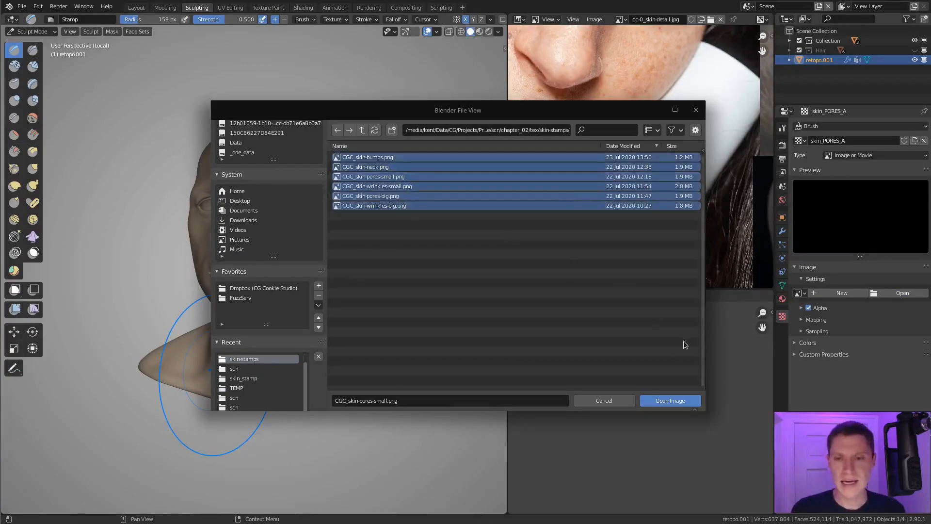
click(670, 401)
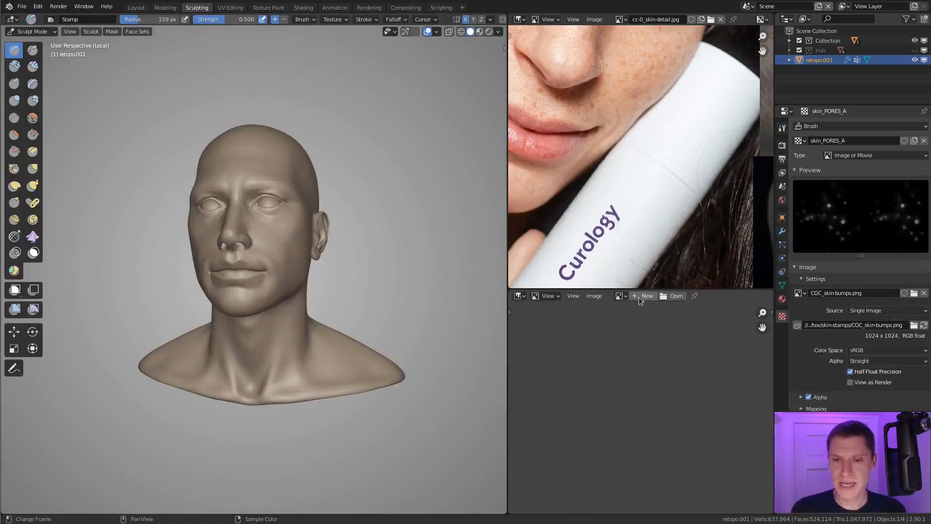
Step: Assign CGC_skin-pores-big.png as the image of the skin_PORES_A brush texture
click(620, 296)
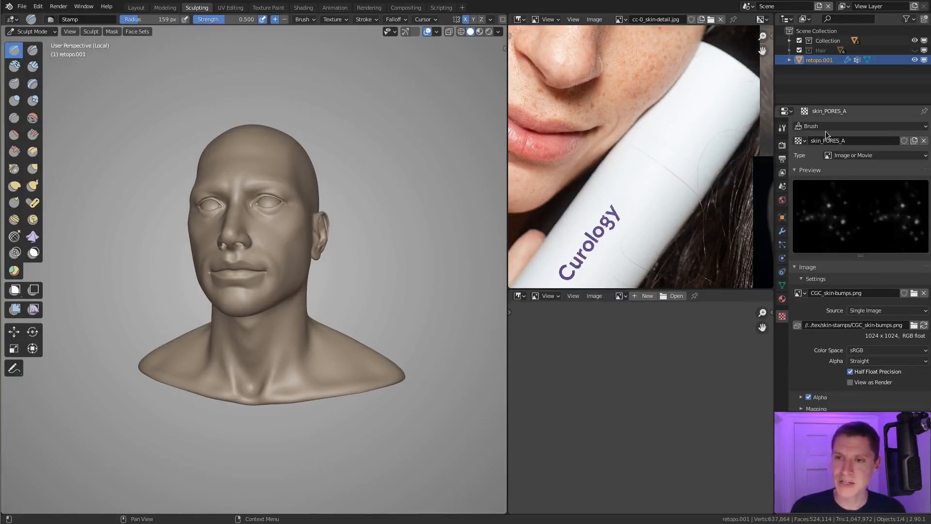
click(798, 292)
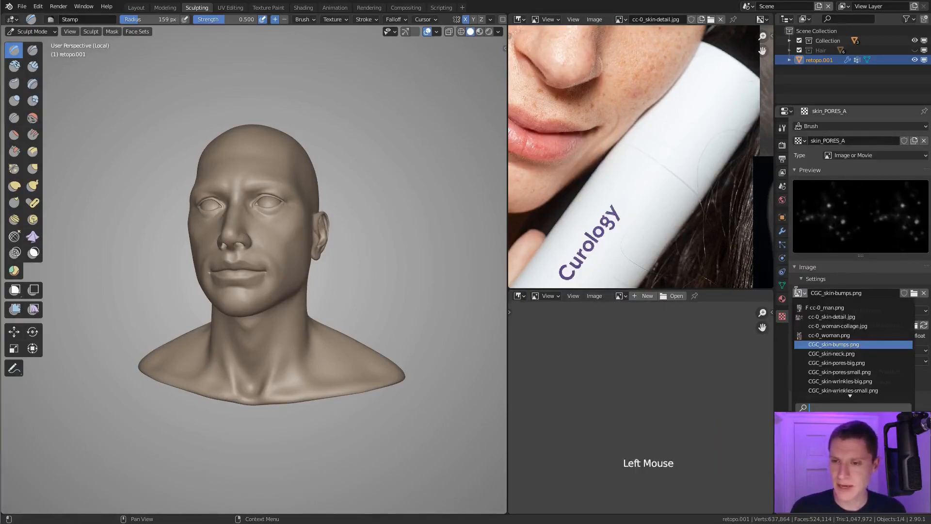
click(832, 362)
Step: Display CGC_skin-pores-big.png in the empty image editor and examine the whole image enlarged before restoring the layout
click(621, 296)
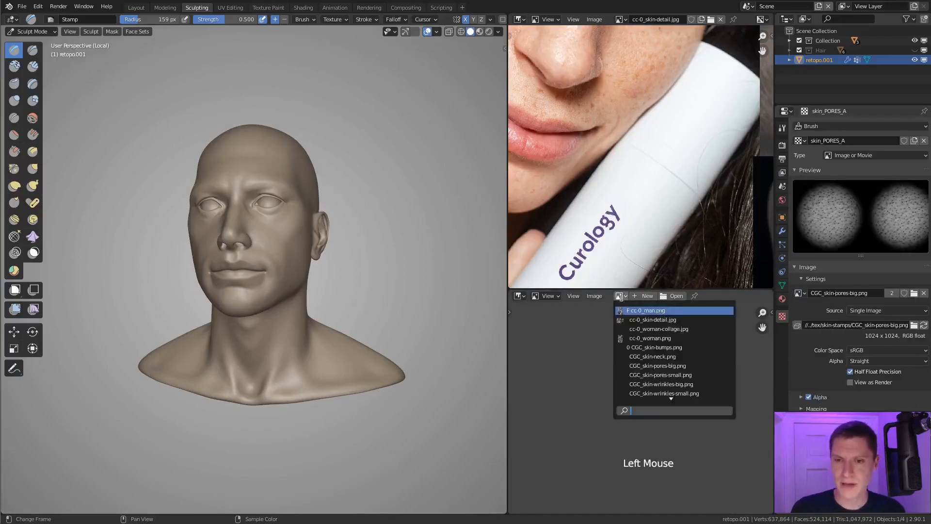
click(638, 366)
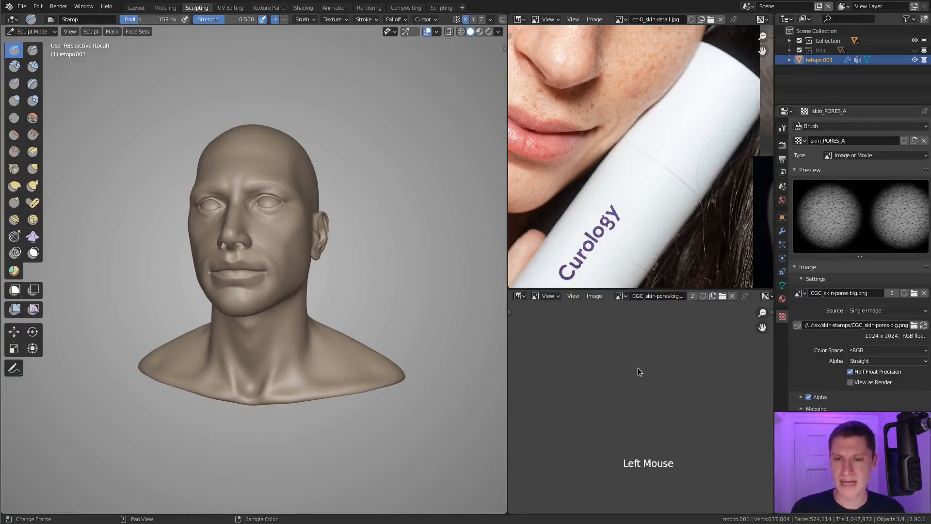
key(ctrl+space)
key(KP_Decimal)
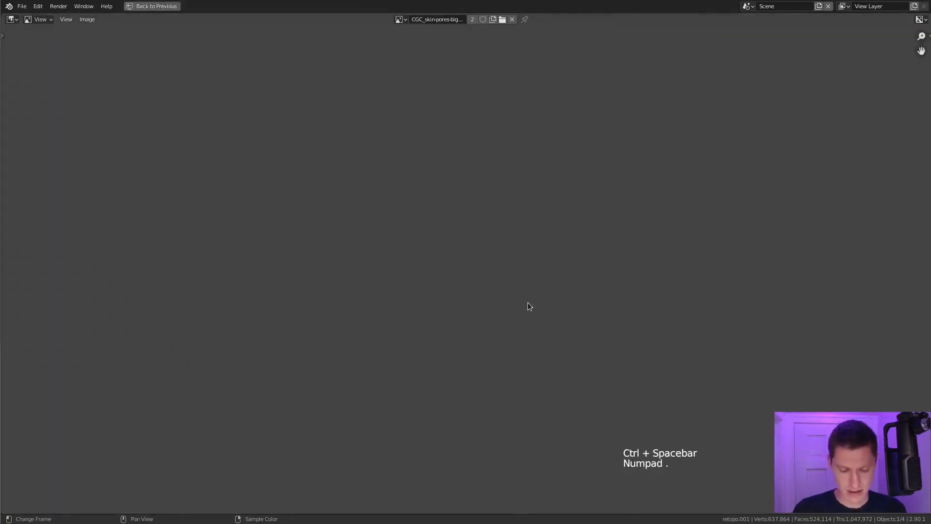
key(Home)
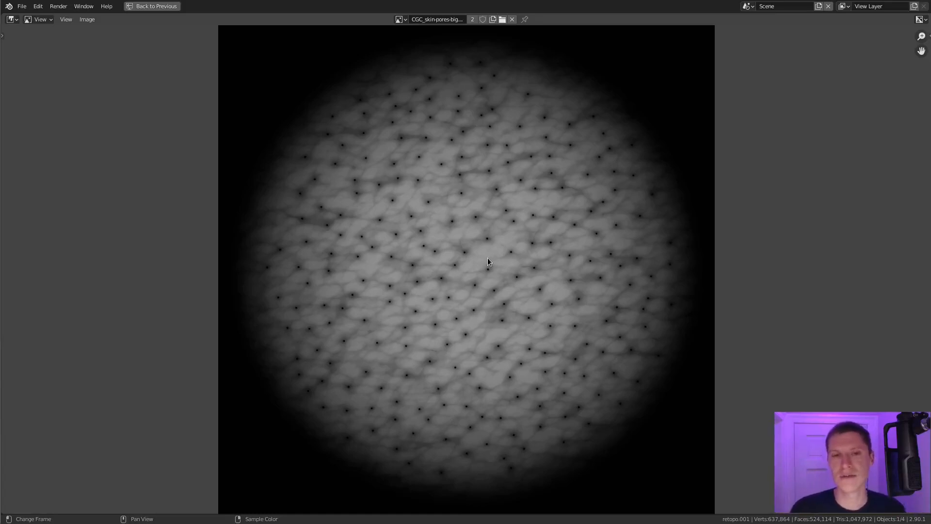
key(ctrl+space)
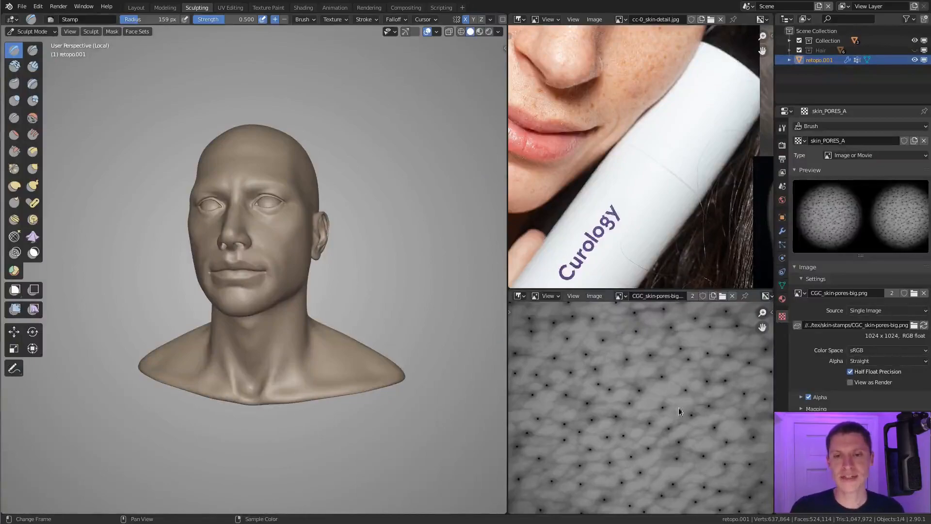
Step: Try stamping the pore texture onto the head's cheek and undo the test stamp
middle_drag(385, 246, 337, 269)
ctrl+middle_drag(337, 269, 326, 308)
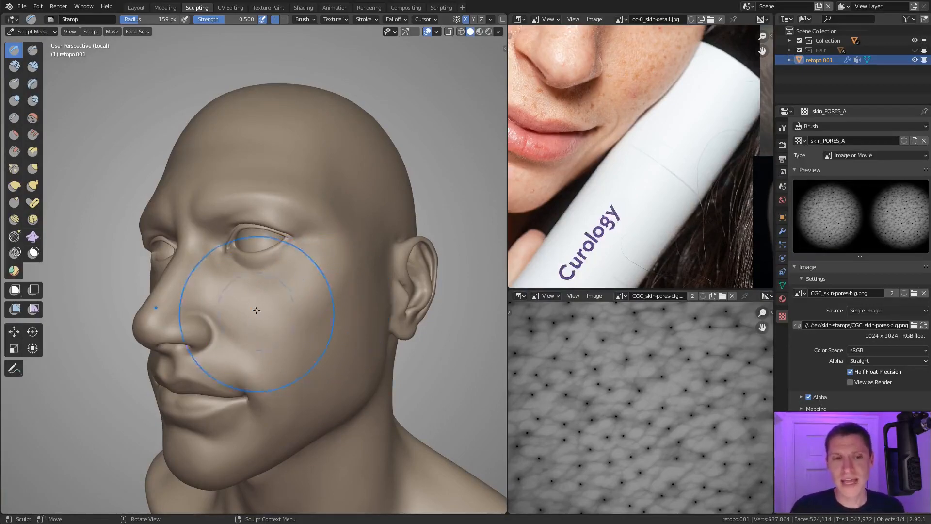
drag(287, 298, 272, 357)
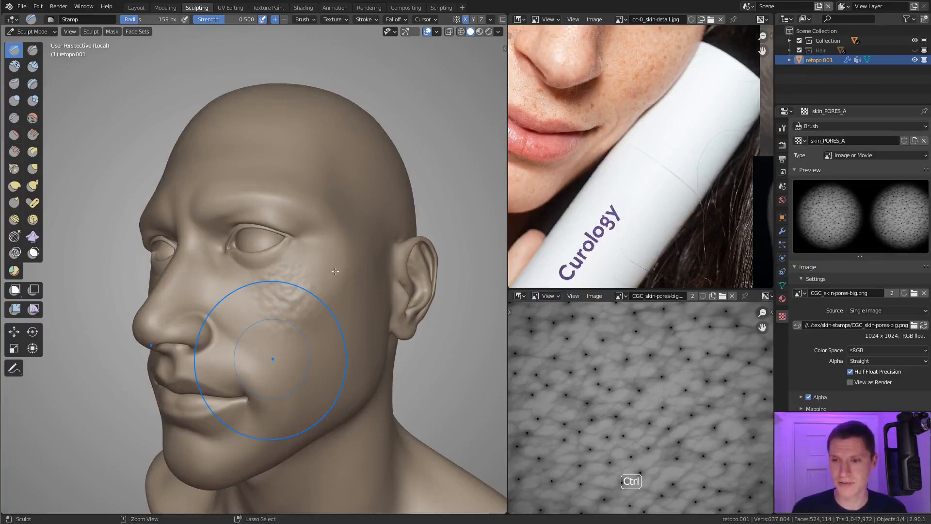
key(ctrl+z)
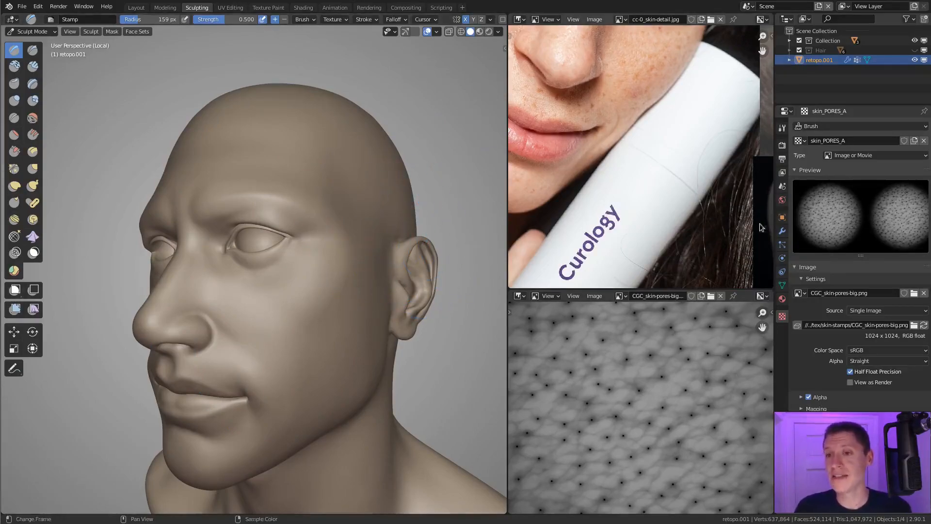
Step: Review the Stamp brush's texture and stroke settings and the image settings of skin_PORES_A
click(782, 128)
scroll(833, 264, down, 9)
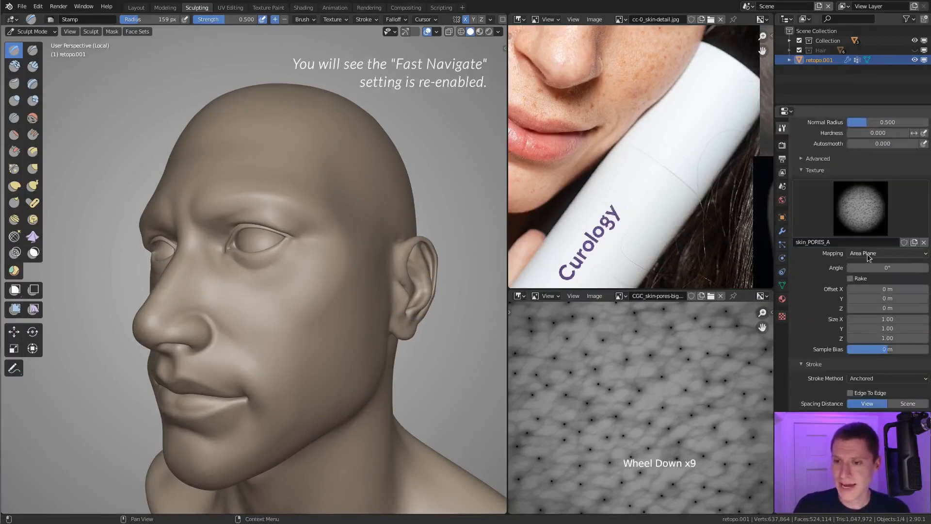
scroll(866, 323, down, 3)
scroll(864, 324, down, 4)
scroll(863, 320, down, 3)
click(783, 316)
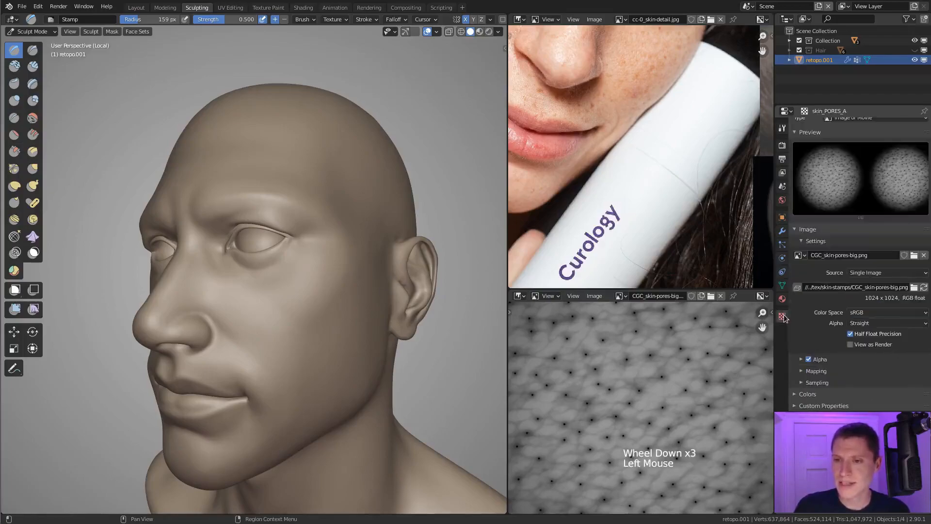
click(796, 256)
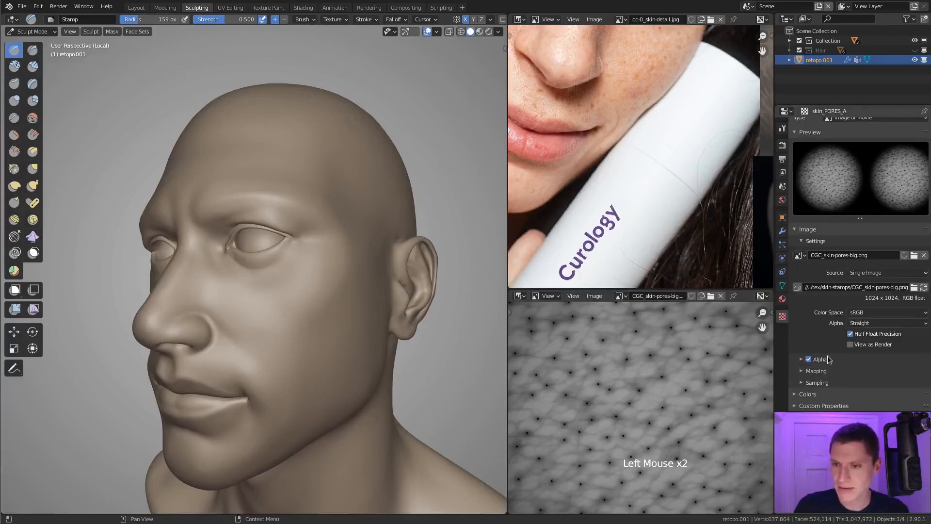
scroll(828, 360, down, 3)
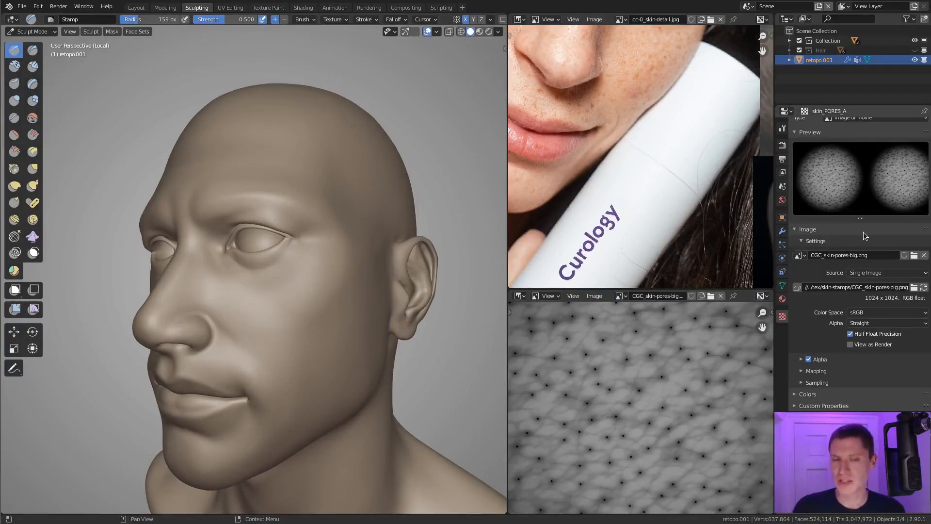
Step: Set the Stamp brush radius to 130 px for working close up on the cheek
click(295, 291)
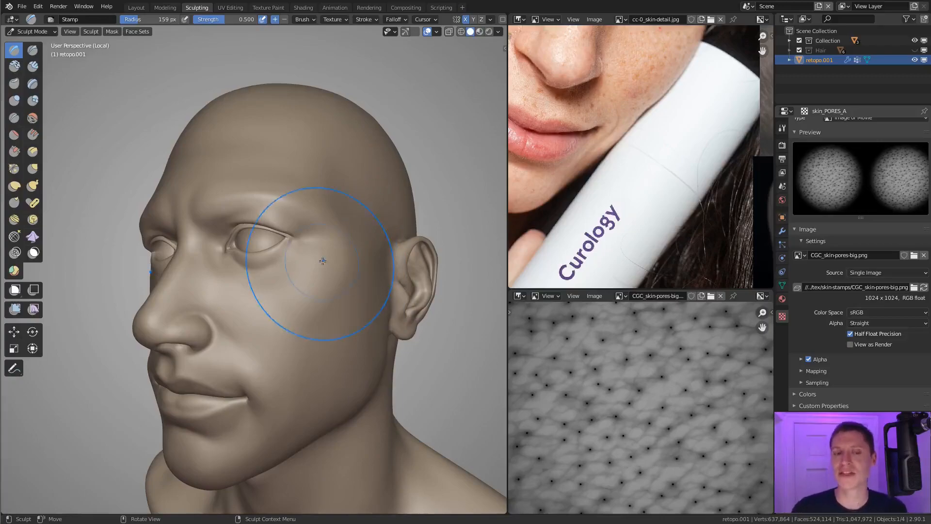
mouse_move(291, 270)
shift+middle_down()
mouse_move(285, 311)
mouse_move(284, 281)
mouse_move(292, 301)
shift+middle_up()
key(f)
click(276, 291)
middle_drag(293, 302, 291, 305)
Step: Try small pore stamps on the cheek beside the nose and undo each one
drag(298, 297, 266, 325)
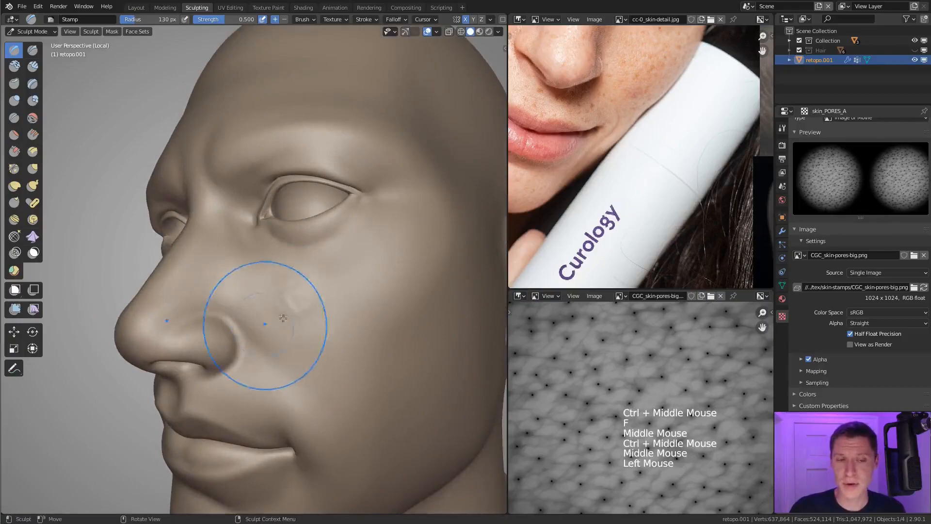
key(ctrl+z)
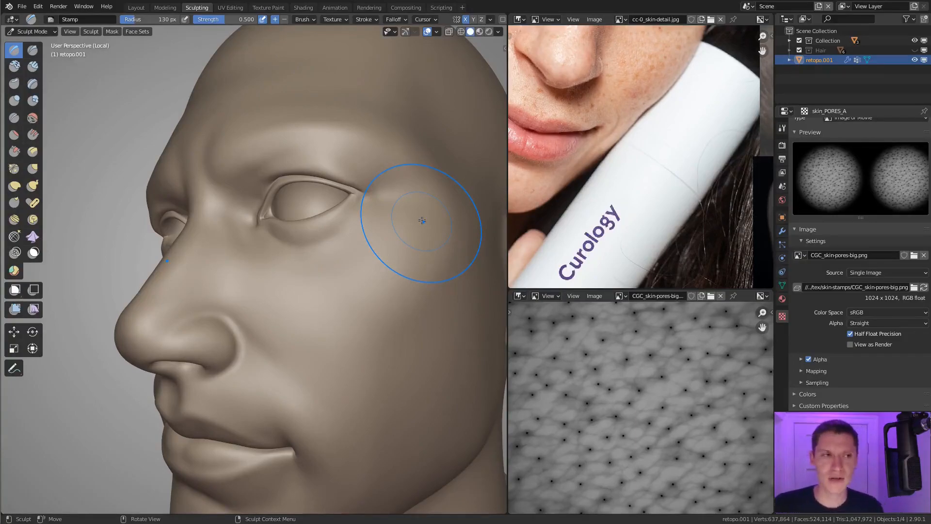
scroll(333, 251, down, 2)
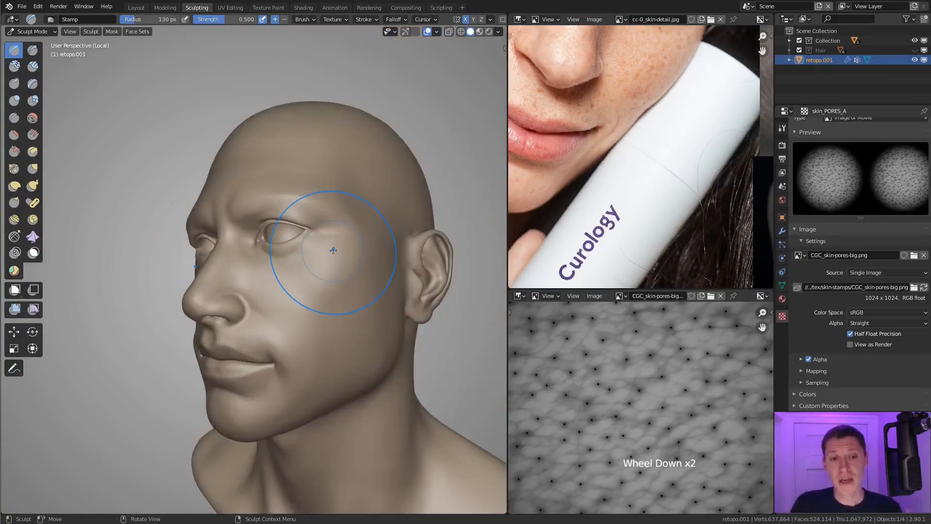
scroll(307, 301, up, 3)
mouse_move(307, 296)
mouse_down()
mouse_move(305, 374)
mouse_move(322, 333)
mouse_up()
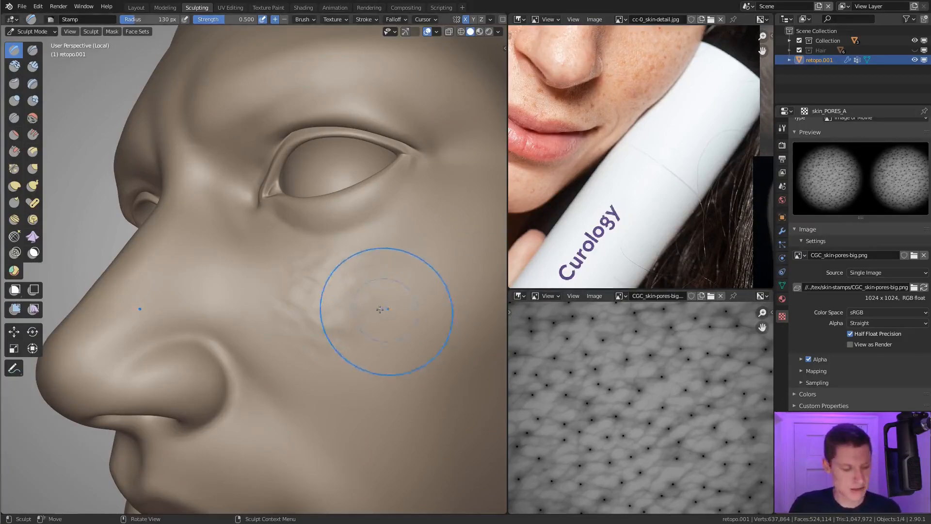
key(ctrl+z)
Step: Split the properties editor in two and show the head's Multires modifier settings in the new one
drag(782, 409, 788, 262)
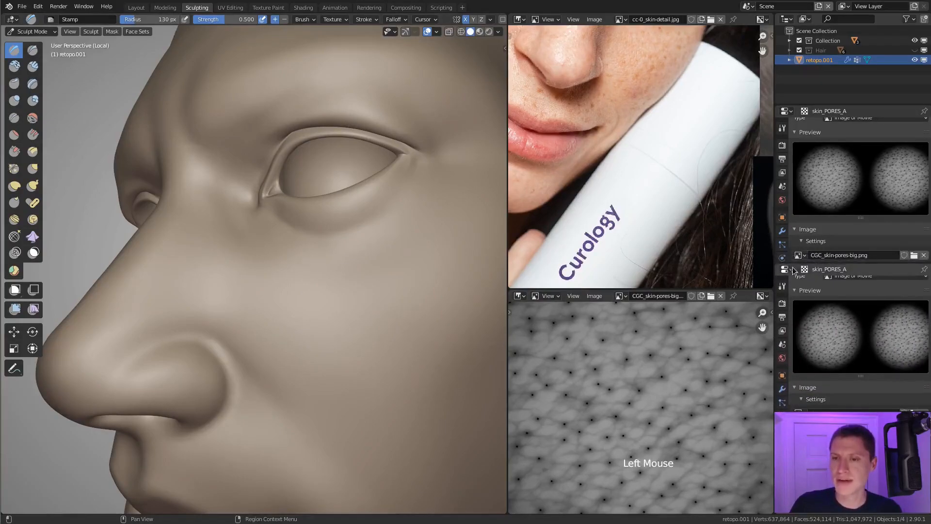
click(785, 269)
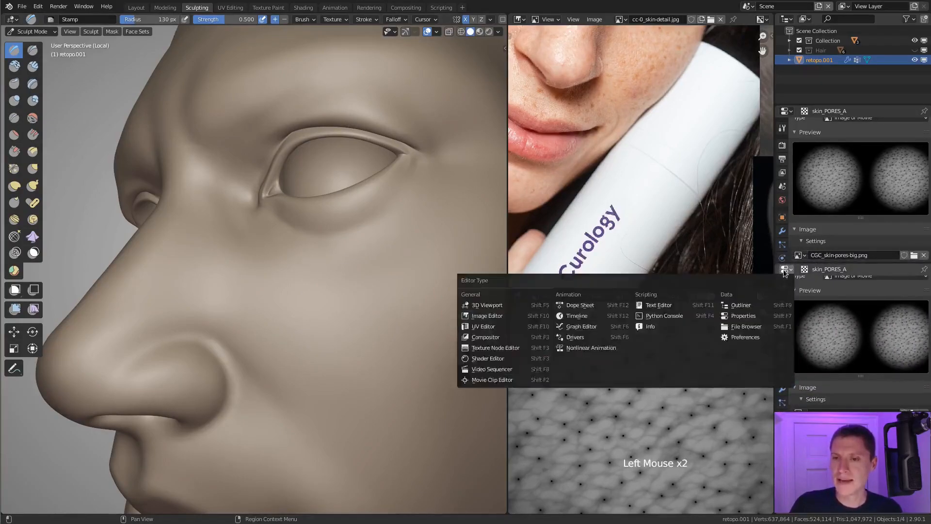
click(782, 389)
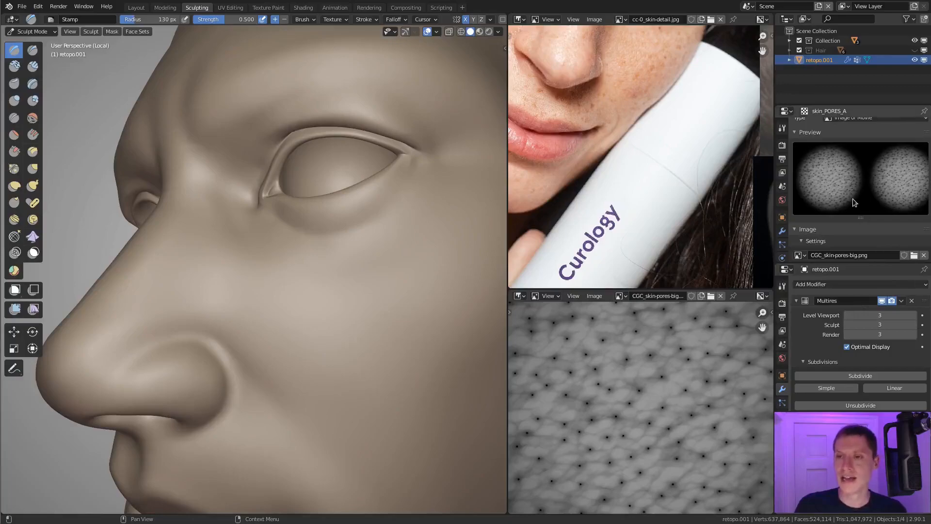
scroll(852, 199, up, 2)
scroll(852, 199, down, 1)
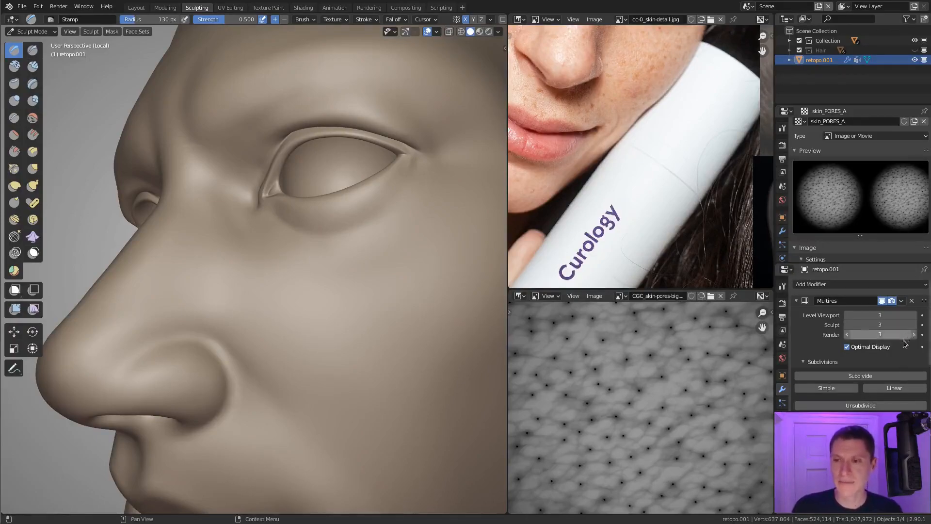
Step: Subdivide the head's Multires modifier three more times, raising its sculpt and render levels to 6
click(850, 376)
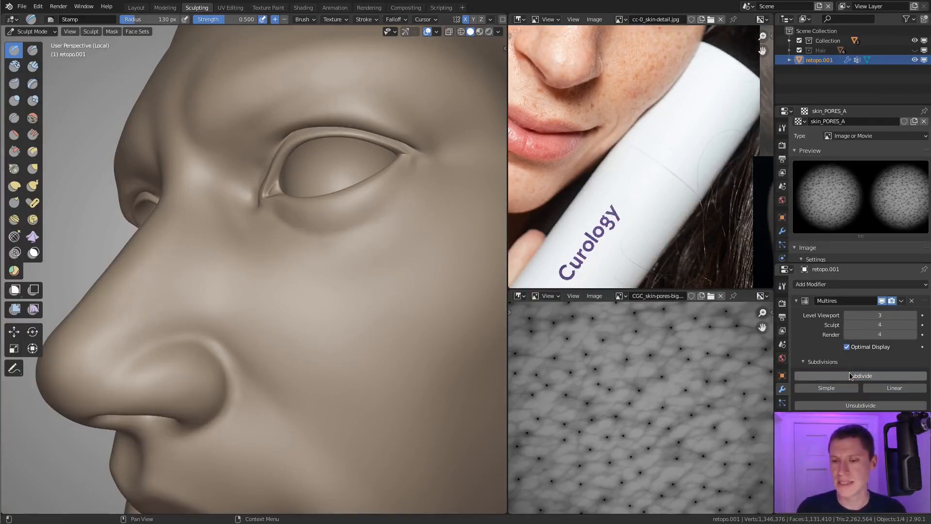
click(855, 374)
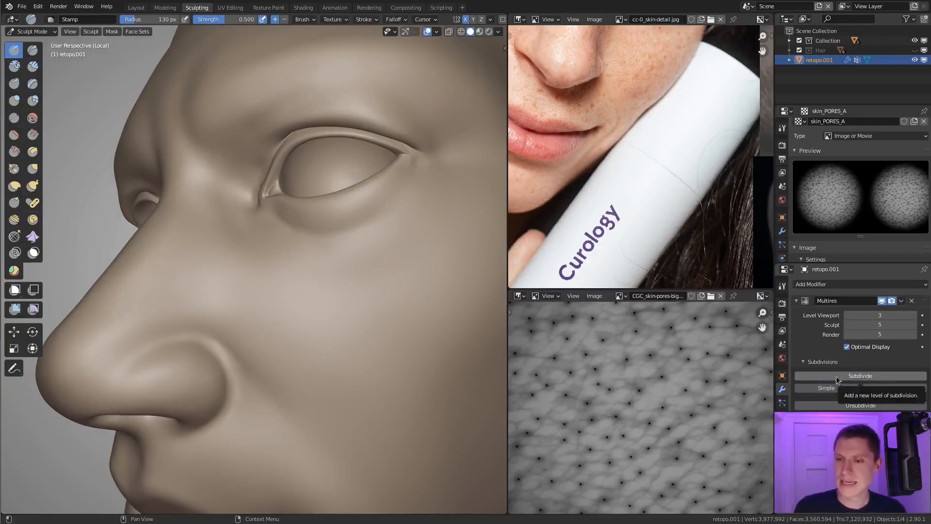
click(857, 377)
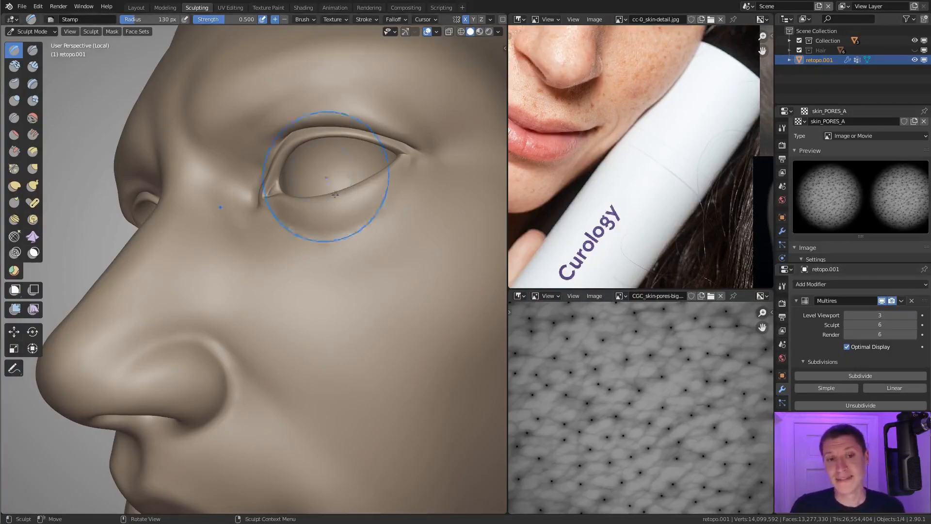
Step: Examine the subdivided head from several angles and distances, and bring the Dyntopo, Remesh and Options settings into view
scroll(361, 256, down, 2)
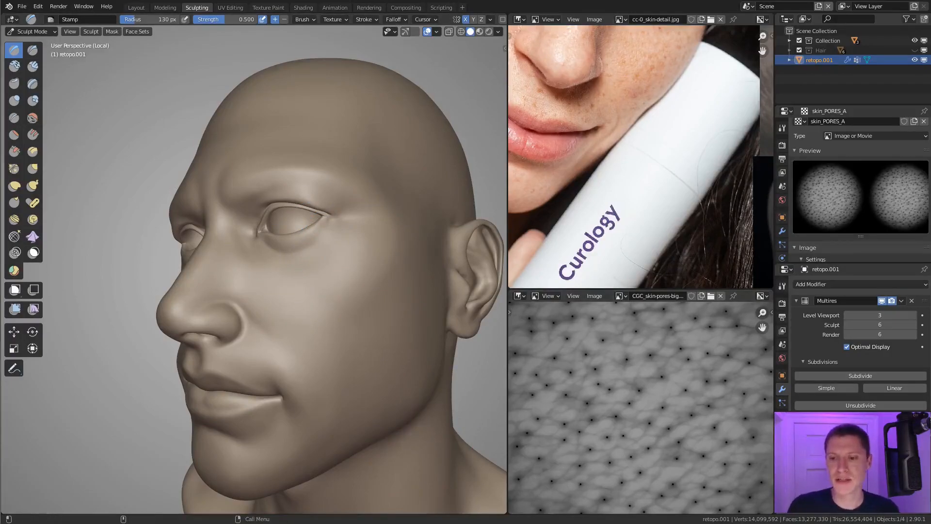
middle_drag(396, 271, 361, 230)
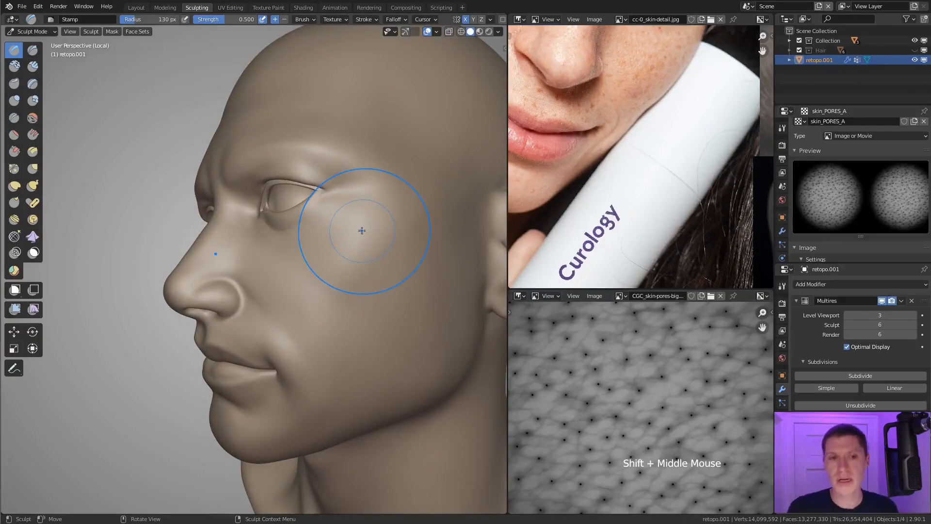
middle_drag(342, 230, 373, 267)
middle_drag(374, 268, 325, 253)
shift+middle_drag(326, 253, 304, 253)
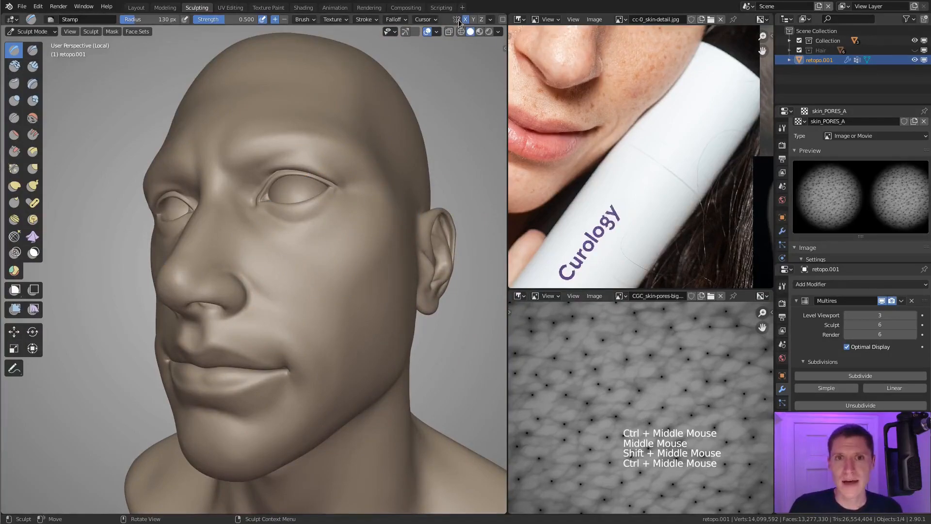
middle_drag(450, 22, 347, 22)
mouse_move(425, 207)
middle_down()
mouse_move(393, 210)
mouse_move(421, 209)
middle_up()
ctrl+middle_drag(421, 209, 411, 169)
middle_drag(356, 200, 383, 180)
ctrl+middle_drag(383, 180, 418, 224)
ctrl+middle_drag(418, 224, 420, 252)
mouse_move(420, 252)
shift+middle_down()
mouse_move(370, 250)
mouse_move(339, 234)
mouse_move(349, 244)
mouse_move(371, 201)
shift+middle_up()
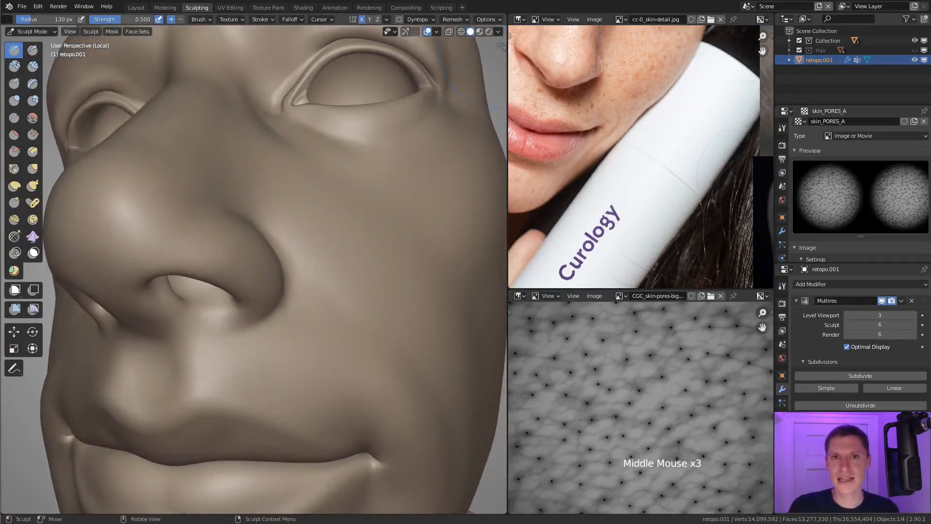
Step: Show the sculpting options containing Fast Navigate, and examine the subdivided head from the side and up close
click(488, 20)
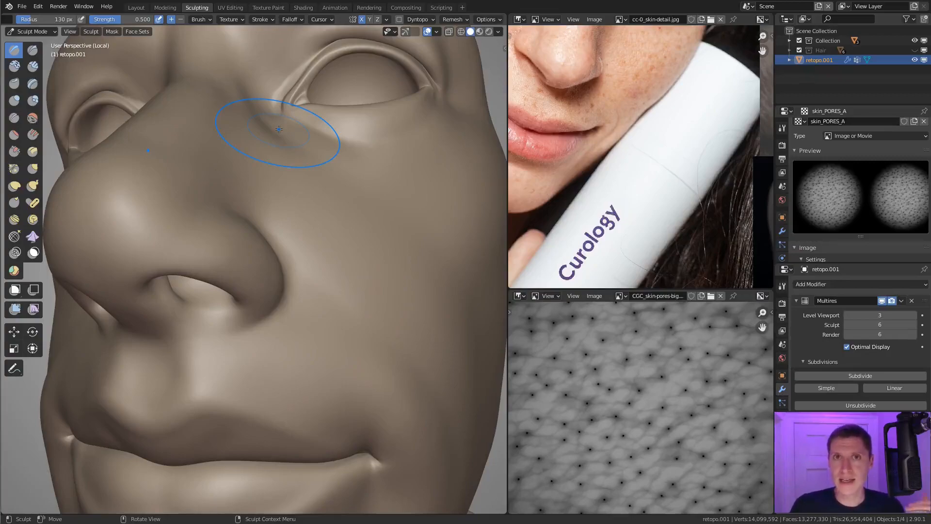
click(489, 20)
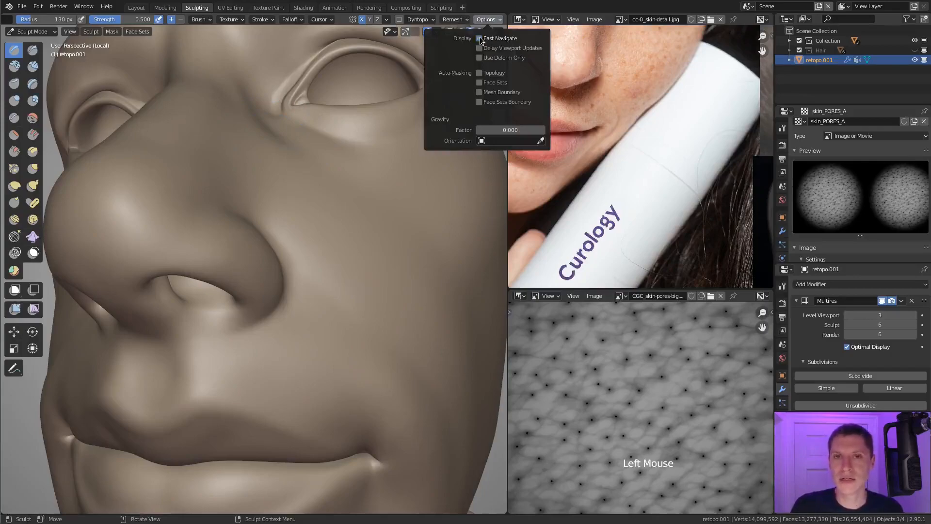
middle_drag(395, 239, 368, 243)
middle_drag(369, 243, 353, 222)
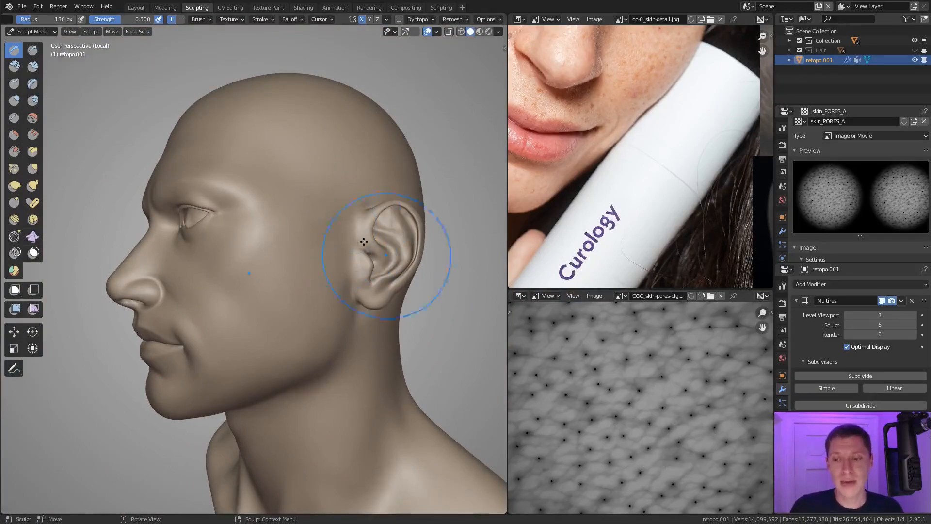
mouse_move(322, 208)
shift+middle_down()
mouse_move(403, 196)
mouse_move(390, 228)
mouse_move(312, 219)
mouse_move(354, 213)
mouse_move(332, 239)
mouse_move(326, 233)
mouse_move(320, 261)
shift+middle_up()
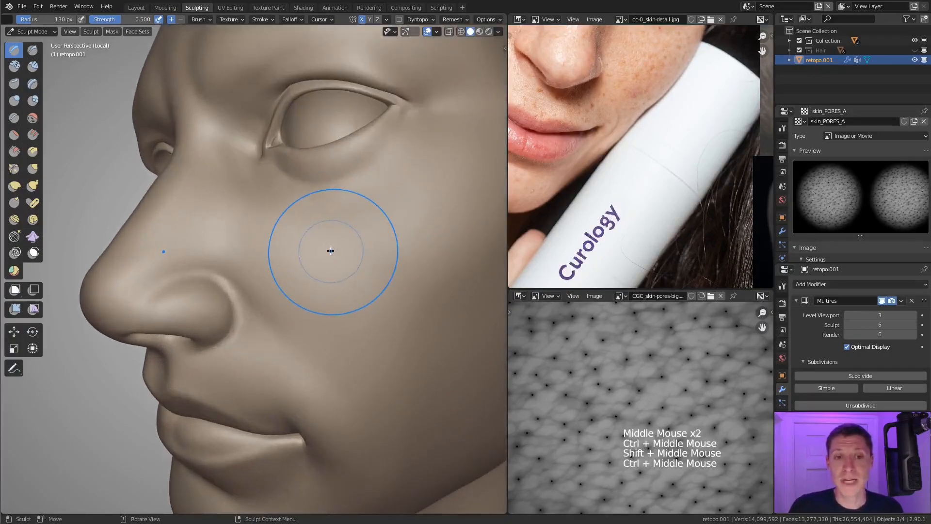
Step: Try a pore stamp on the cheek beside the nose at strength 0.500 and undo it
drag(296, 264, 332, 310)
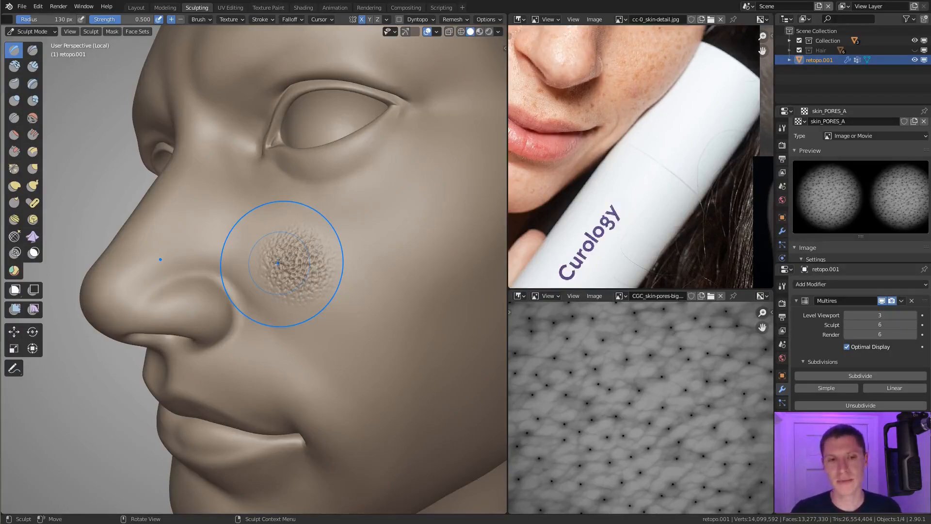
mouse_move(339, 353)
middle_down()
mouse_move(357, 420)
mouse_move(313, 292)
middle_up()
key(ctrl)
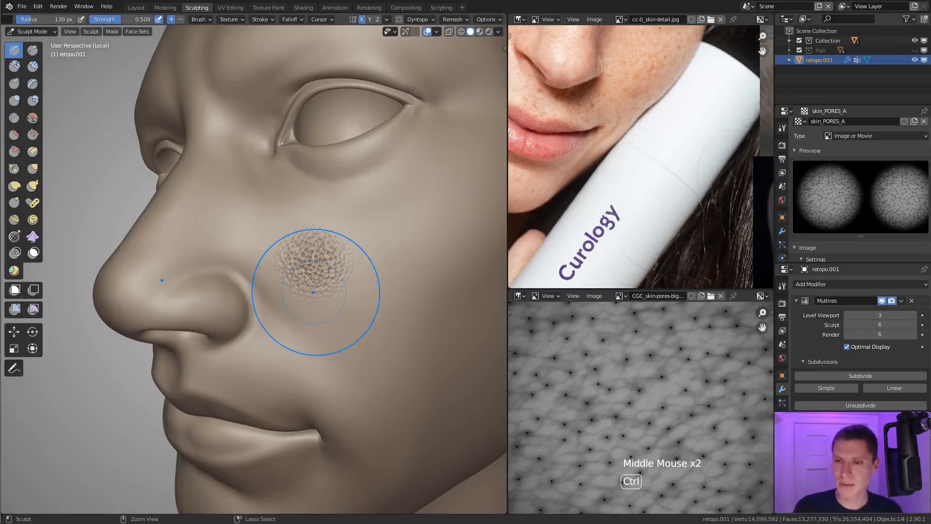
Step: Look through the skin_PORES_A texture properties and bring its image settings into view
scroll(873, 361, down, 2)
scroll(873, 365, down, 3)
scroll(873, 365, up, 11)
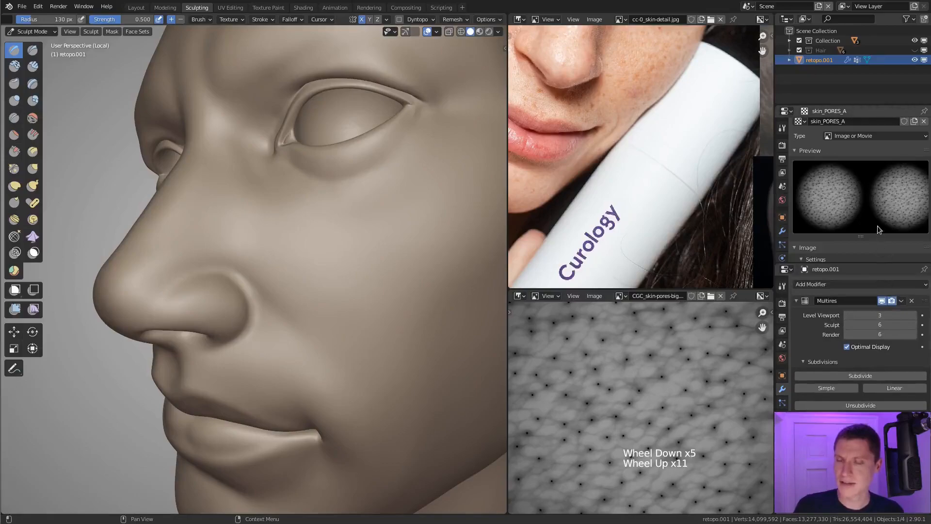
scroll(878, 227, down, 3)
scroll(878, 223, up, 2)
scroll(877, 223, down, 1)
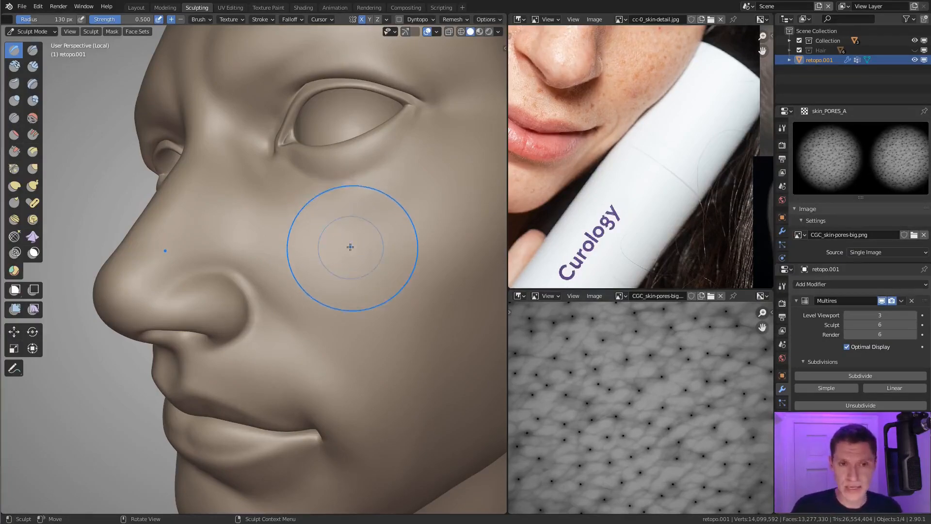
Step: Try the Stamp brush at strength 0.164 with a pore stamp on the cheek beside the nose
key(shift+f)
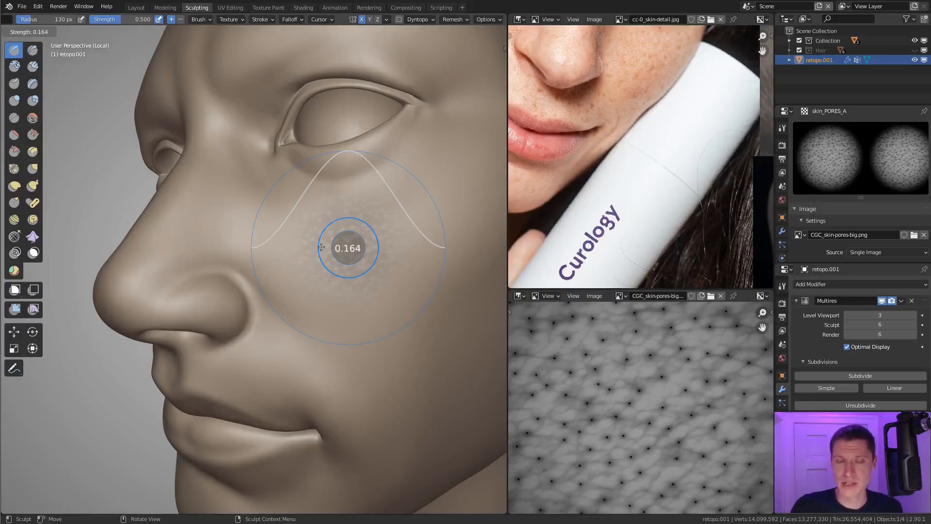
click(321, 247)
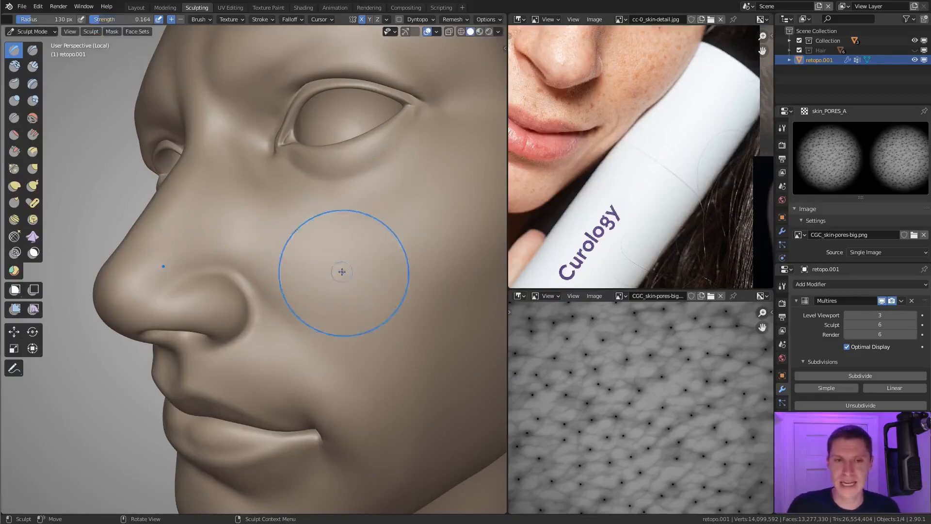
middle_drag(339, 270, 340, 273)
drag(340, 273, 403, 346)
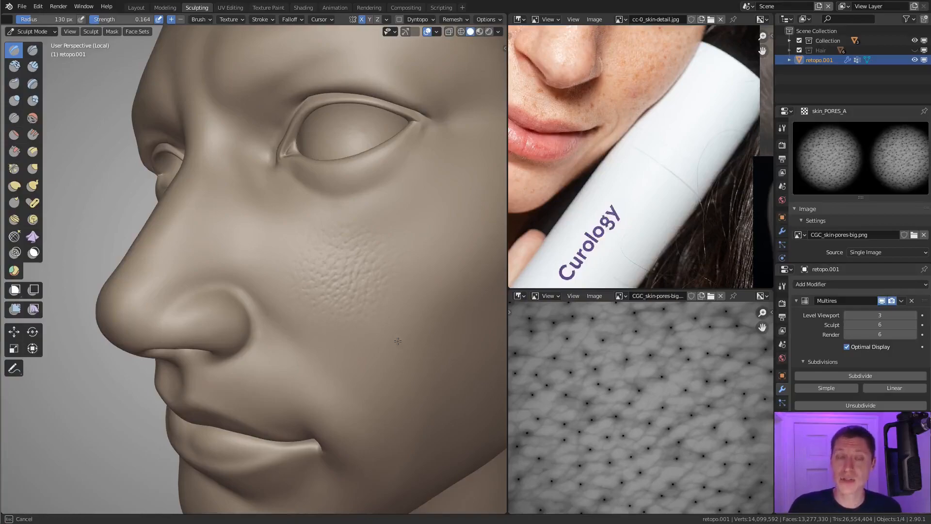
drag(397, 341, 398, 342)
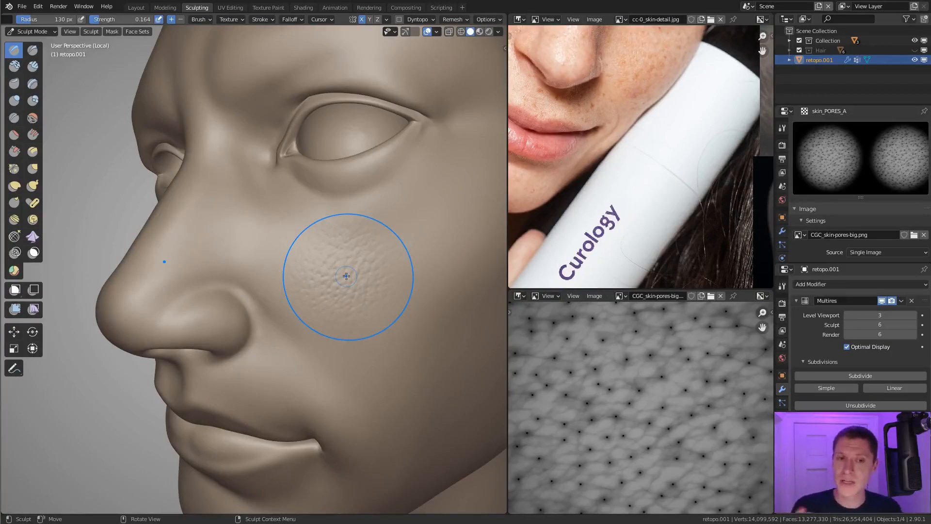
Step: Compare with the skin reference photo by framing the close-up of the face with the eye, cheek and nose
middle_drag(349, 302, 431, 251)
scroll(555, 158, down, 3)
middle_drag(555, 158, 711, 277)
middle_drag(679, 63, 672, 255)
scroll(672, 149, up, 4)
middle_drag(673, 149, 673, 58)
middle_drag(635, 145, 684, 85)
middle_drag(541, 159, 673, 140)
Step: Undo the faint cheek stamp and the brush strength change
mouse_move(388, 286)
middle_down()
mouse_move(379, 287)
mouse_move(384, 291)
middle_up()
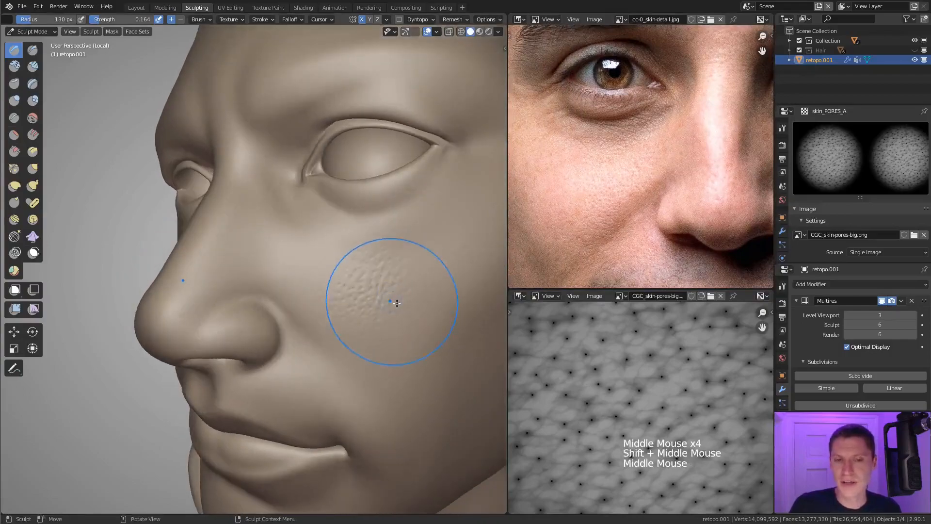
key(ctrl)
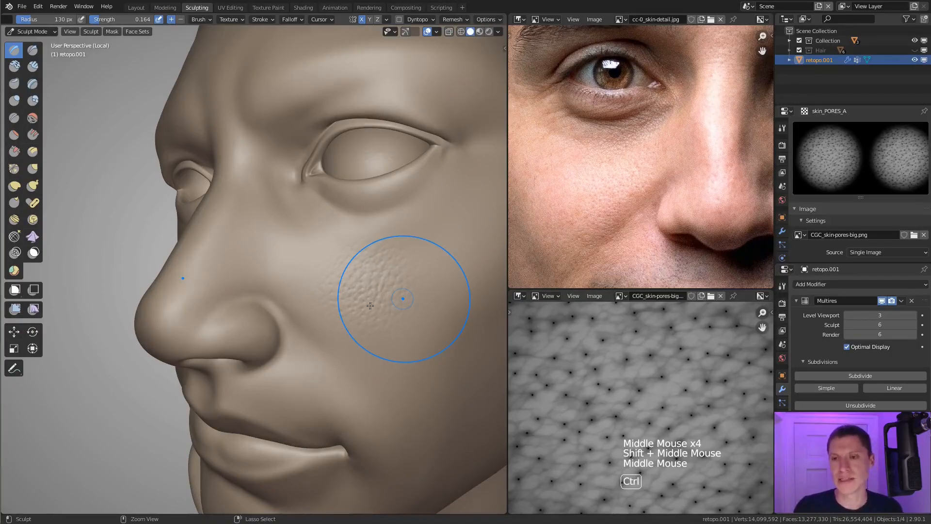
key(ctrl+z)
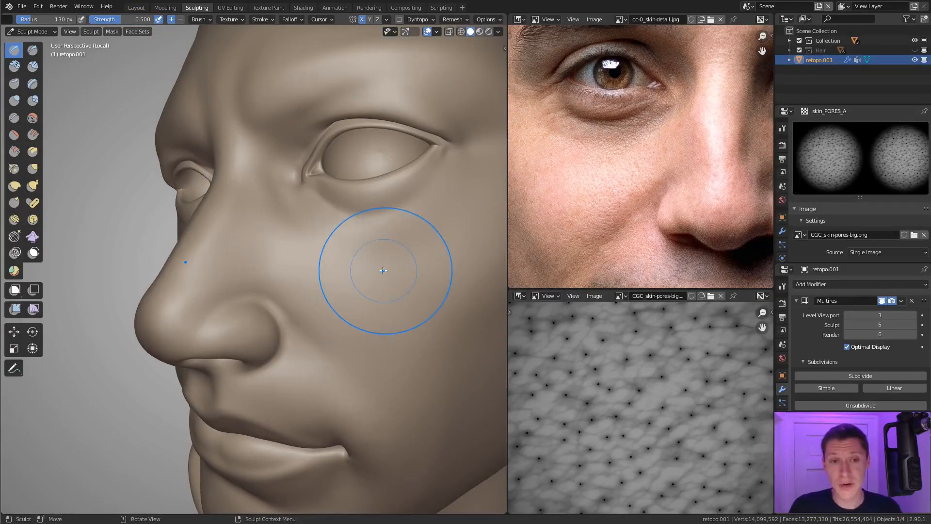
Step: Set the brush strength to 0.200 and stamp a small patch of pores on the cheek beside the nostril
key(shift+f)
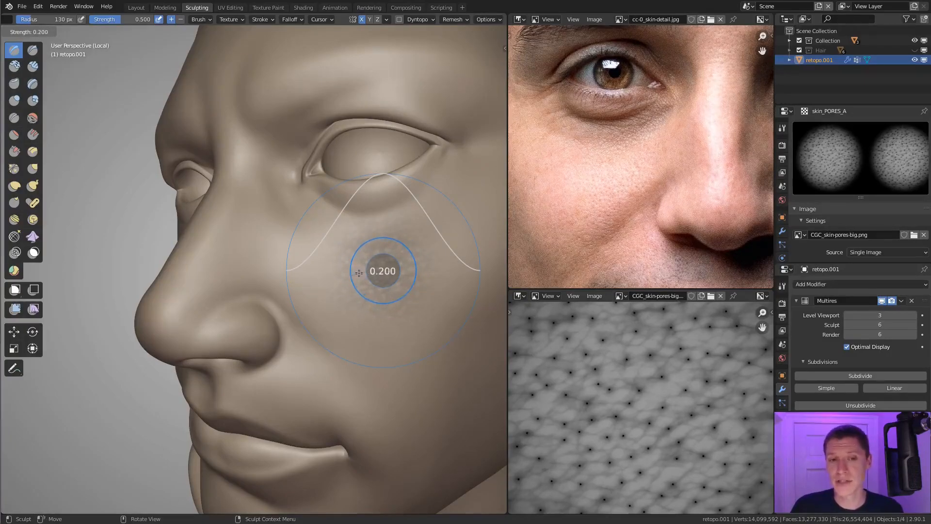
click(359, 272)
click(335, 265)
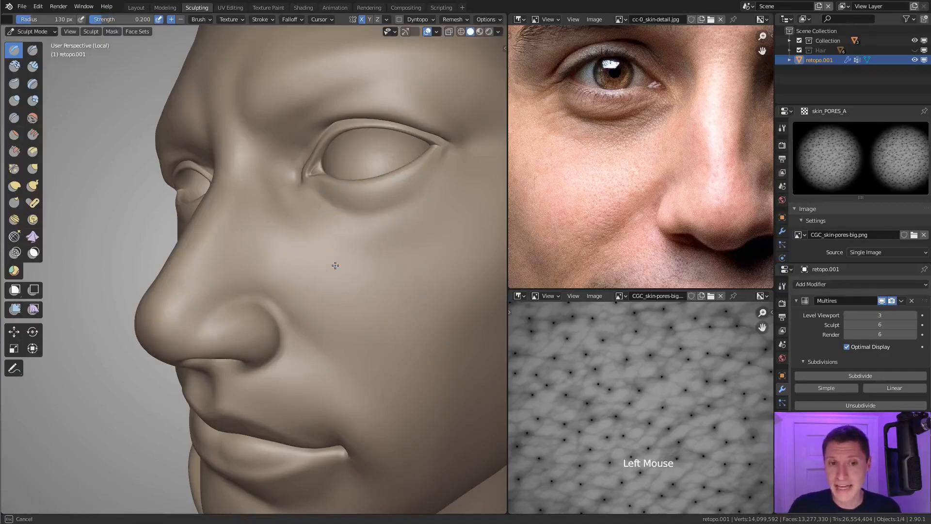
drag(336, 266, 333, 266)
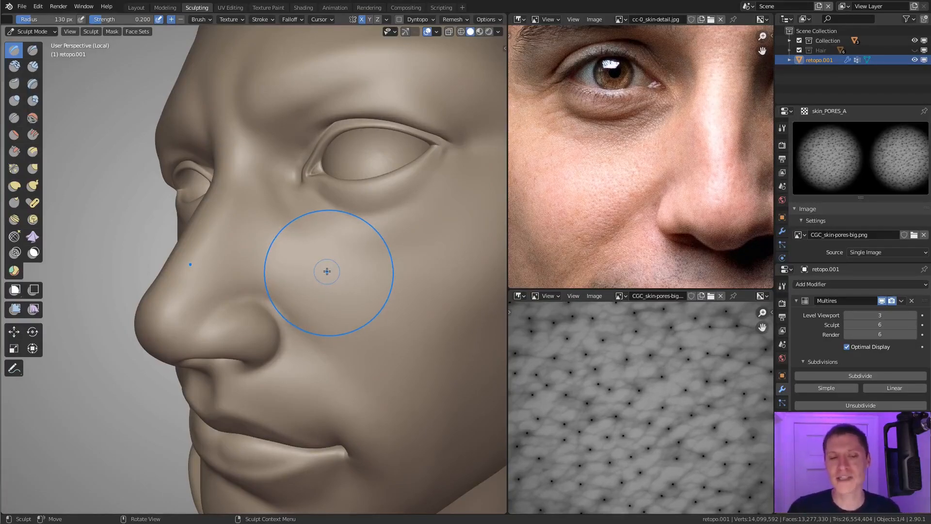
middle_drag(338, 290, 332, 293)
mouse_move(301, 289)
mouse_down()
mouse_move(329, 321)
mouse_move(351, 310)
mouse_up()
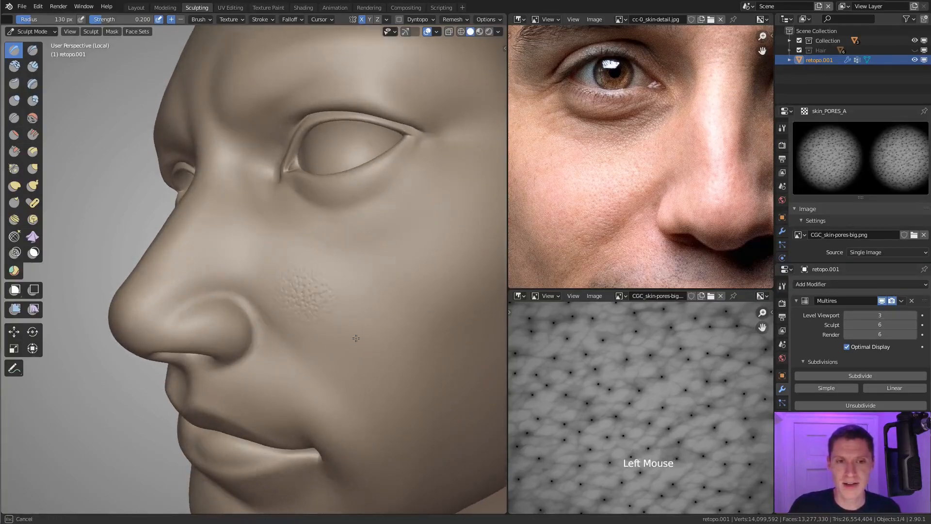
Step: Try another pore stamp next to the cheek patch and undo it
middle_drag(357, 260, 322, 270)
mouse_move(291, 296)
mouse_down()
mouse_move(407, 282)
mouse_move(385, 257)
mouse_up()
key(ctrl+z)
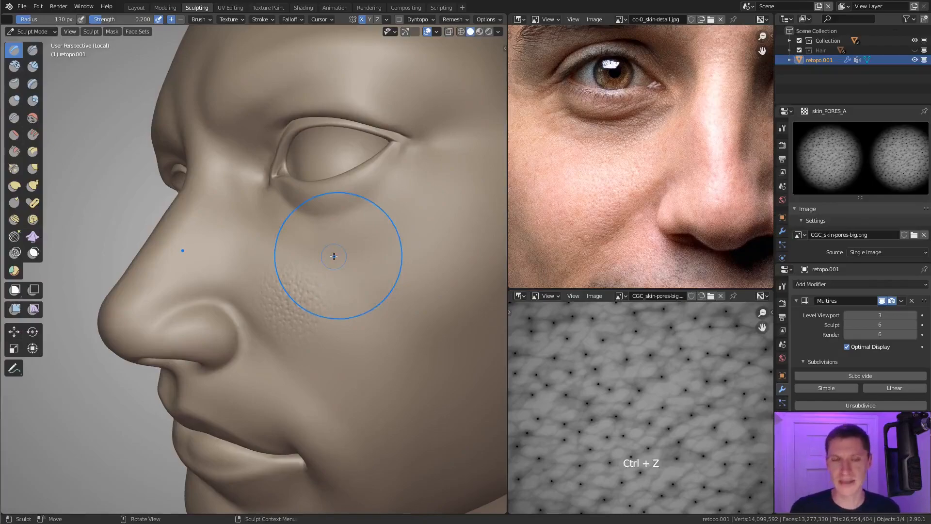
Step: Extend the pore patch up and outward across the cheek, and show the whole circular pore image as reference
mouse_move(334, 256)
middle_down()
mouse_move(402, 272)
mouse_move(384, 266)
middle_up()
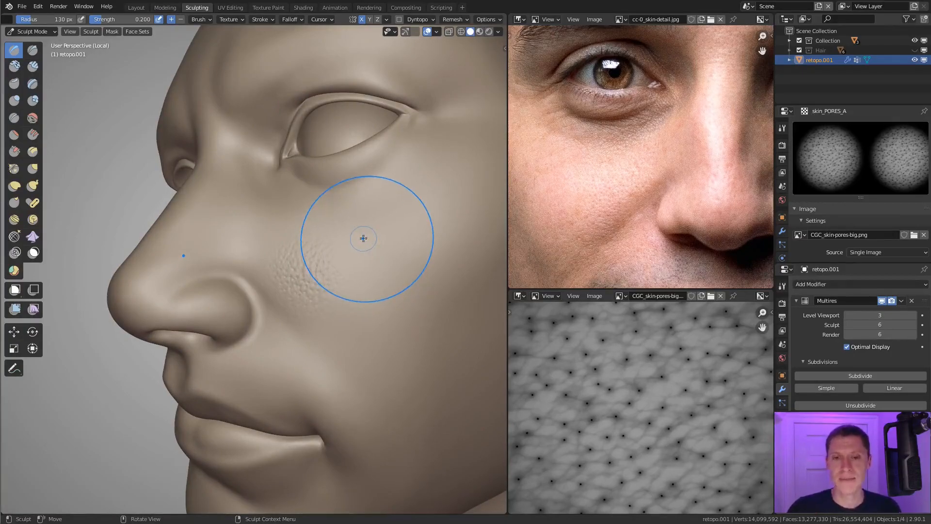
mouse_move(361, 229)
shift+middle_down()
mouse_move(363, 203)
mouse_move(312, 270)
shift+middle_up()
click(346, 273)
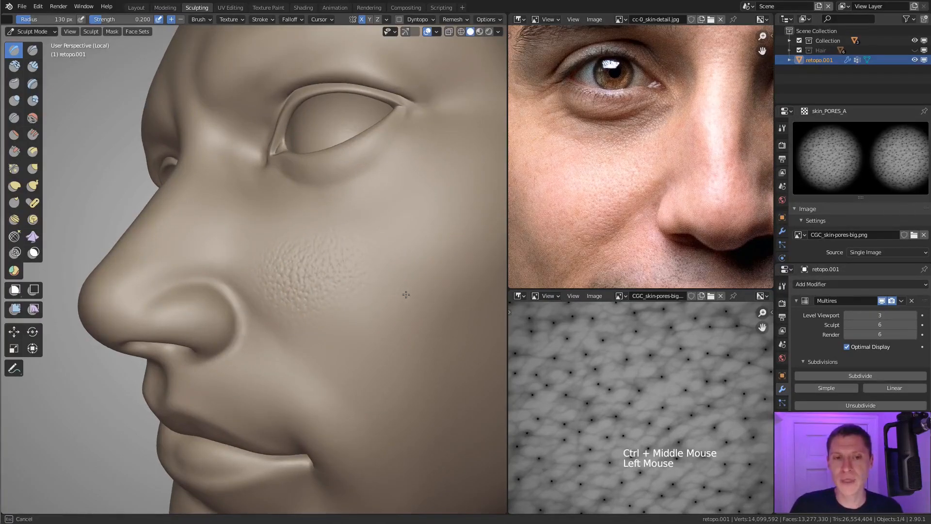
scroll(620, 374, down, 4)
middle_drag(619, 376, 595, 368)
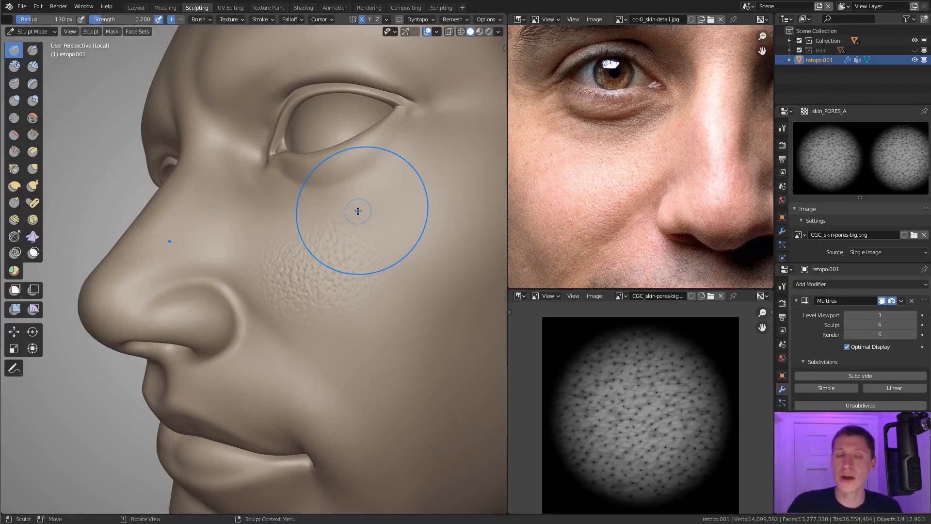
Step: Stamp pores from the upper inner cheek across to the side of the nose above the nostril
middle_drag(358, 211, 329, 233)
ctrl+middle_drag(329, 233, 281, 284)
drag(281, 284, 240, 329)
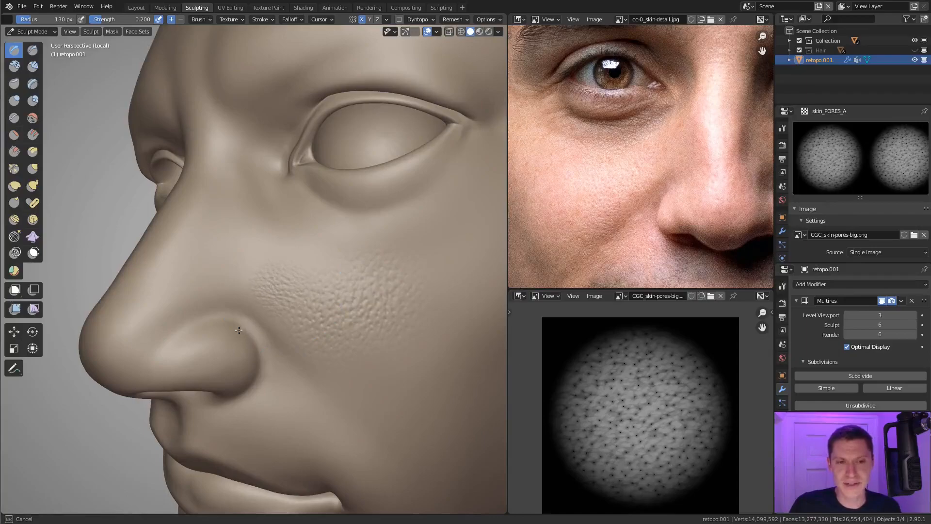
drag(260, 275, 260, 270)
middle_drag(260, 270, 260, 291)
drag(235, 291, 231, 352)
mouse_move(256, 303)
middle_down()
mouse_move(260, 280)
mouse_move(252, 289)
middle_up()
drag(233, 272, 221, 308)
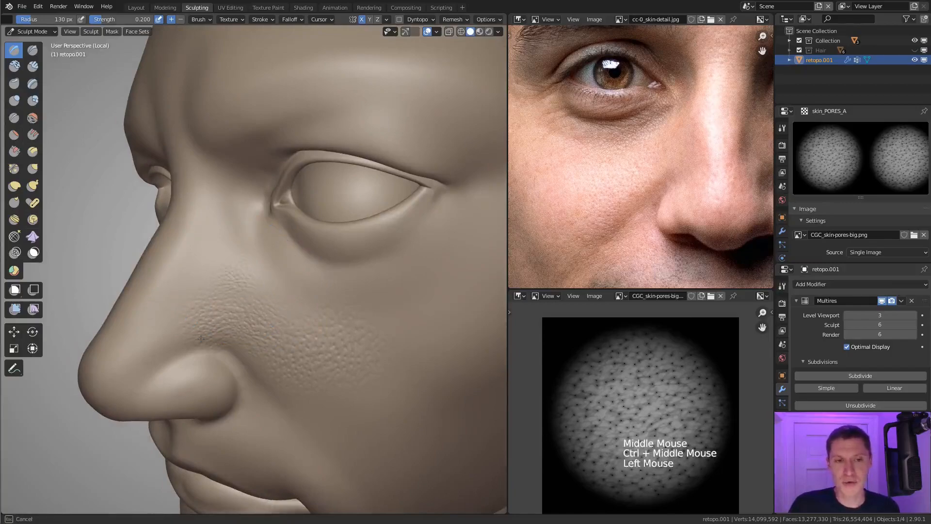
Step: Continue the pores up the side of the nose and along the inner cheek below the eye
mouse_move(201, 339)
mouse_down()
mouse_move(291, 299)
mouse_move(284, 338)
mouse_up()
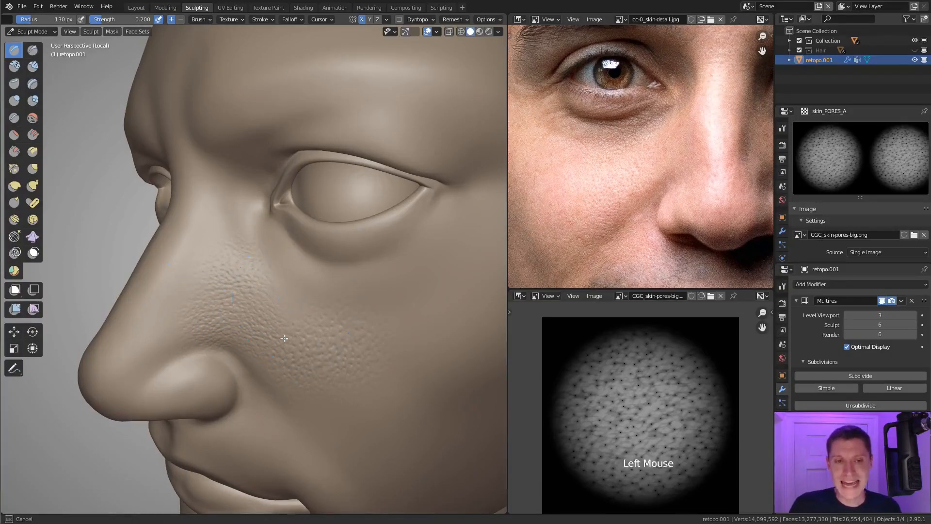
drag(285, 377, 286, 378)
mouse_move(285, 297)
middle_down()
mouse_move(426, 291)
mouse_move(380, 287)
middle_up()
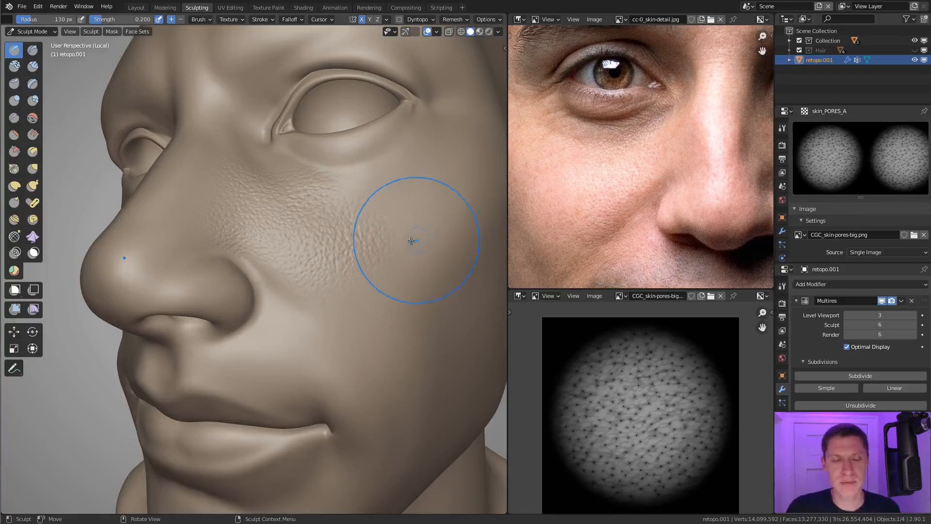
Step: Extend the pores down the cheek beside the smile fold
middle_drag(340, 291, 336, 295)
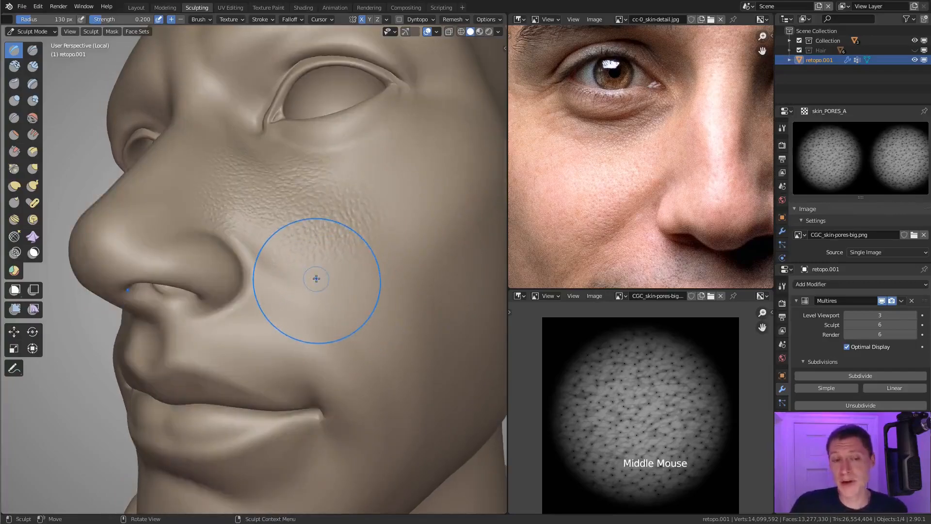
drag(326, 272, 326, 318)
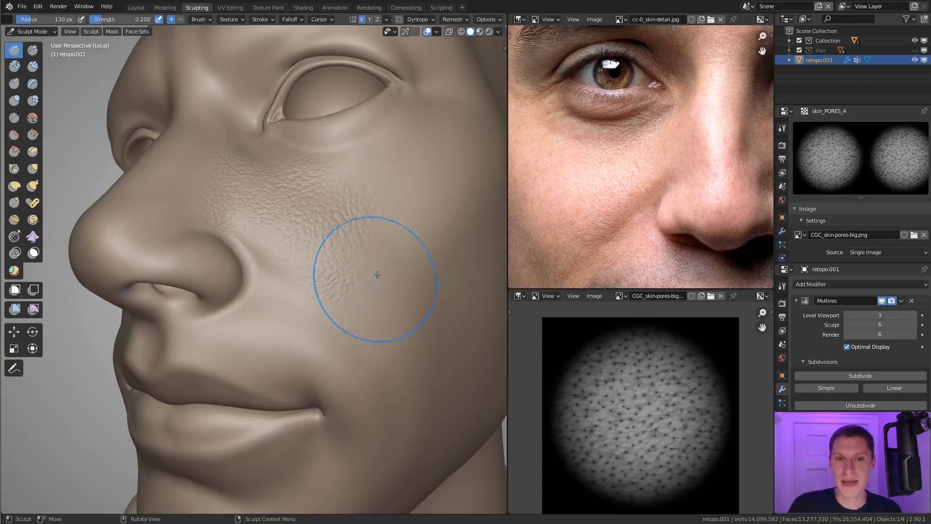
middle_drag(374, 270, 343, 268)
mouse_move(322, 267)
mouse_down()
mouse_move(351, 335)
mouse_move(349, 281)
mouse_up()
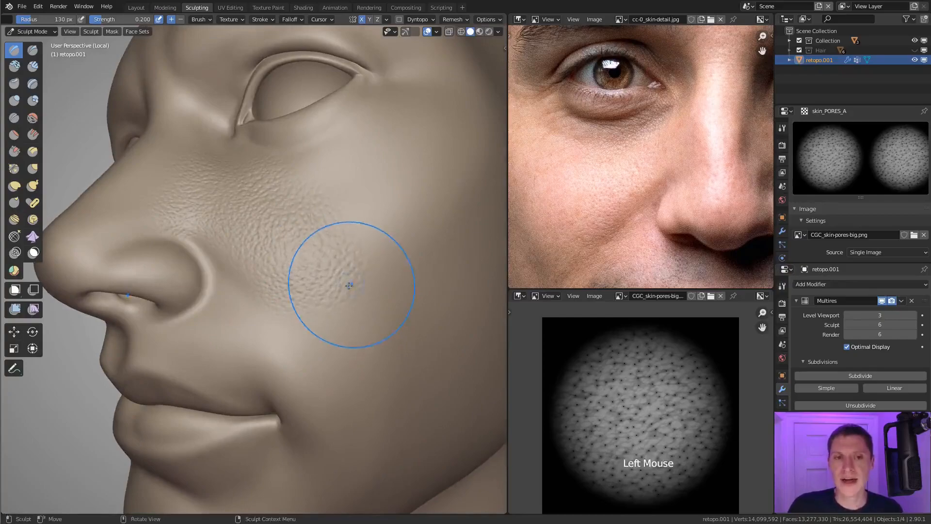
Step: Stamp pores over the outer cheek below the eye and blend them into the existing pore area
middle_drag(350, 281, 343, 287)
drag(345, 280, 363, 349)
middle_drag(363, 350, 336, 274)
mouse_move(318, 249)
mouse_down()
mouse_move(330, 321)
mouse_move(322, 304)
mouse_up()
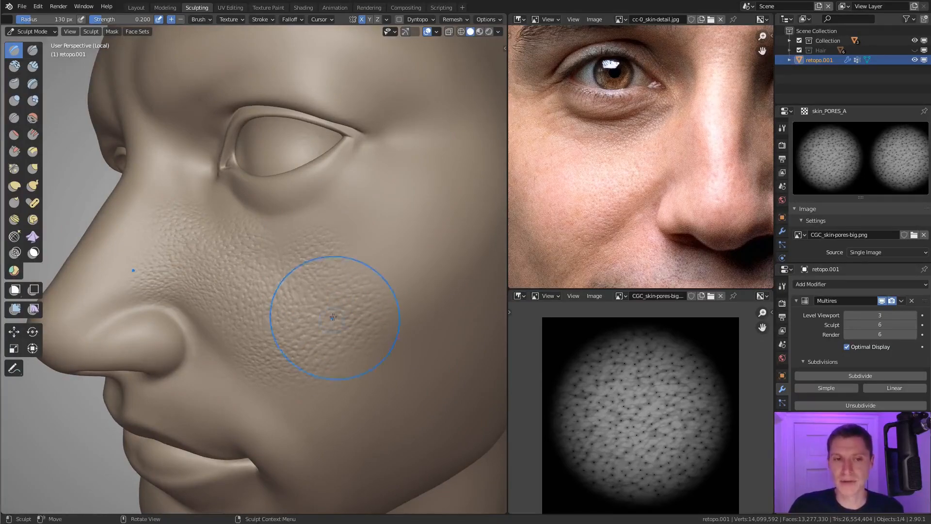
shift+middle_drag(313, 298, 360, 279)
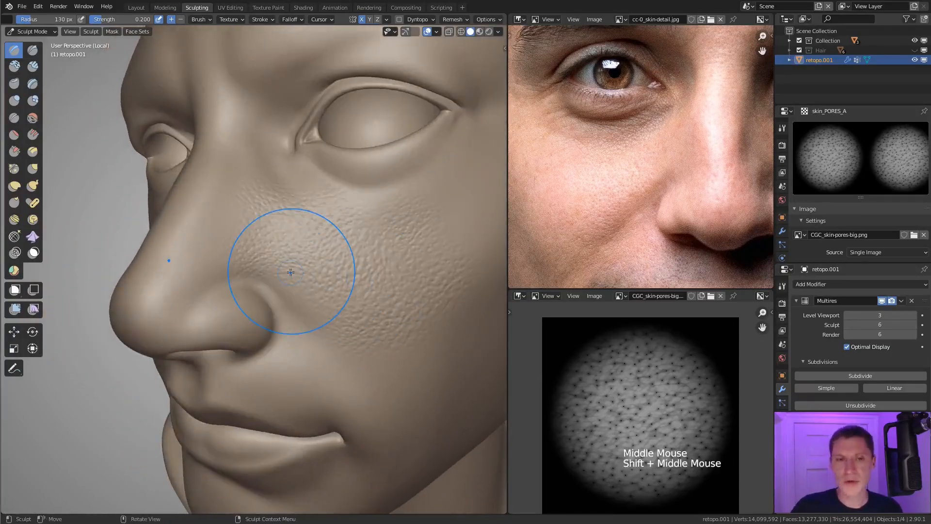
middle_drag(269, 245, 379, 232)
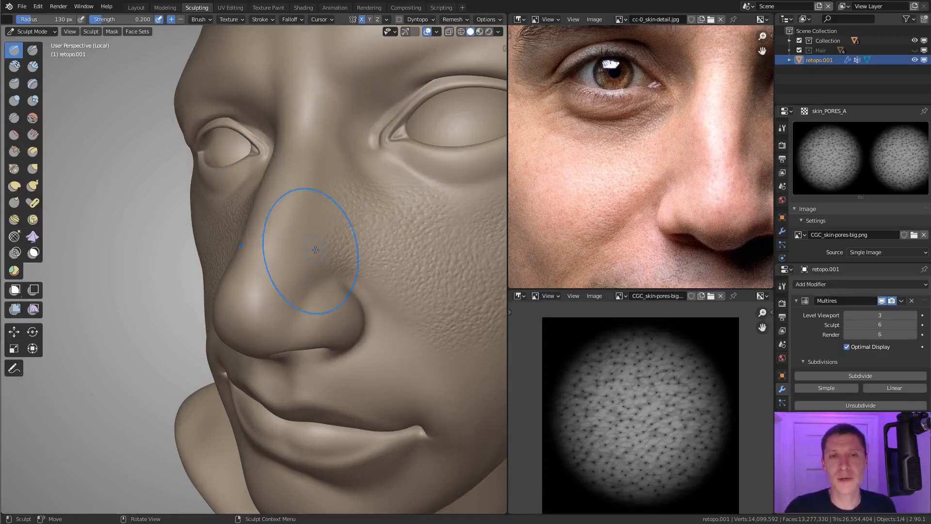
Step: Stamp pores over the side of the nose from beside the bridge down to just above the nostril
mouse_move(315, 250)
middle_down()
mouse_move(316, 259)
mouse_move(297, 239)
middle_up()
drag(298, 244, 308, 315)
middle_drag(270, 246, 332, 235)
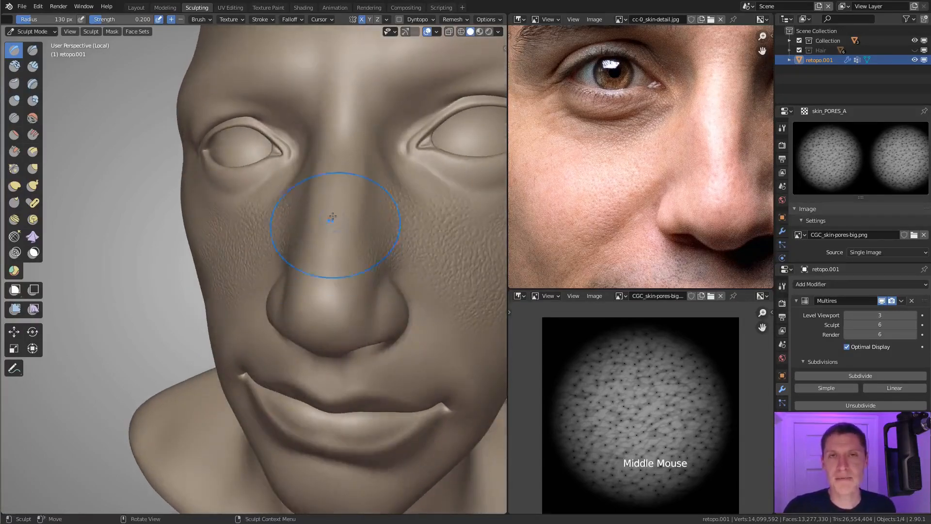
middle_drag(319, 188, 281, 184)
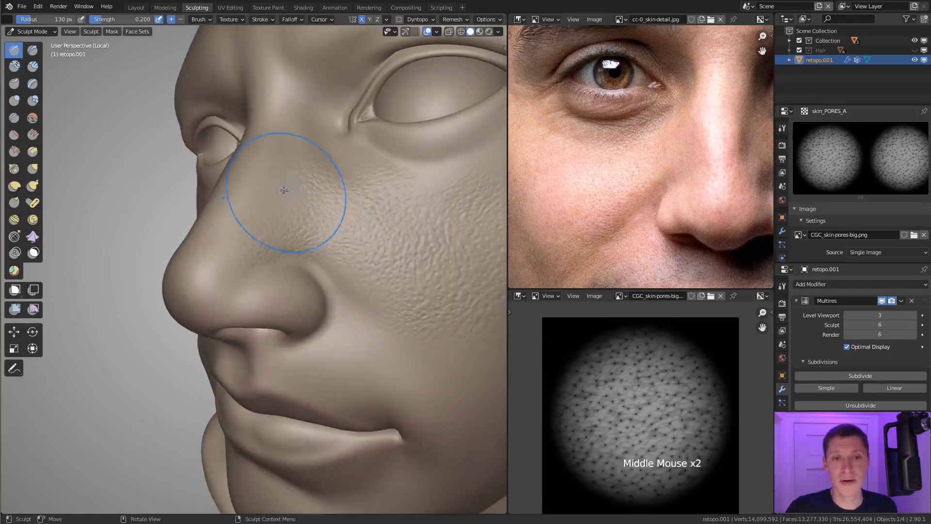
drag(277, 223, 276, 251)
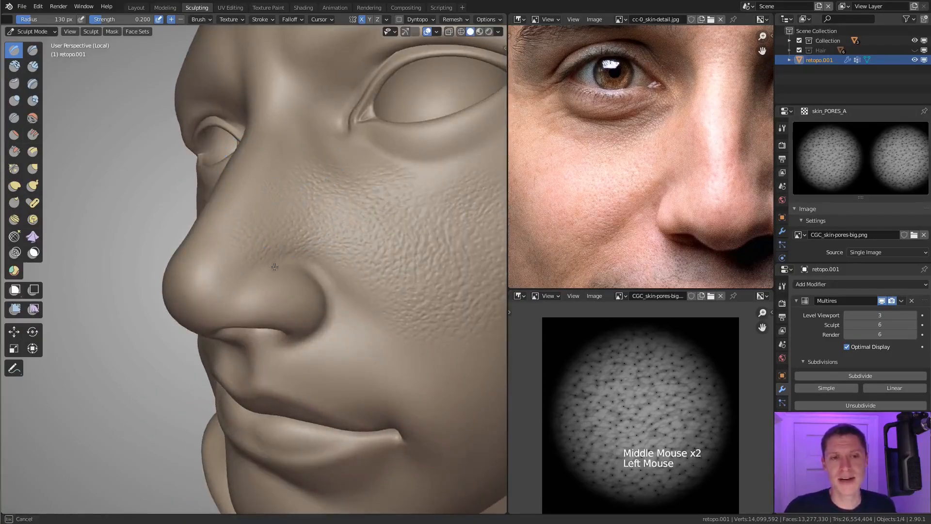
drag(275, 270, 275, 268)
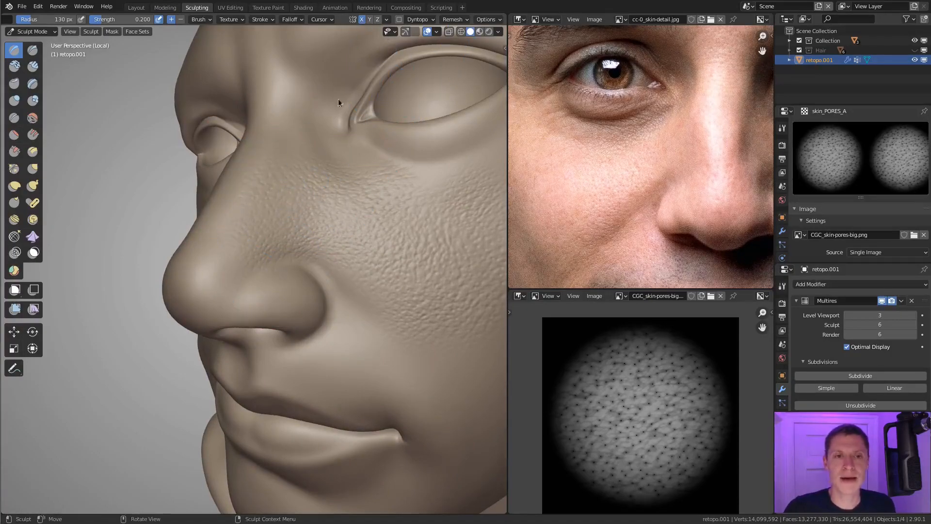
Step: Turn off X mirroring and stamp pores on the side of the nose near the tip
middle_drag(264, 354, 291, 349)
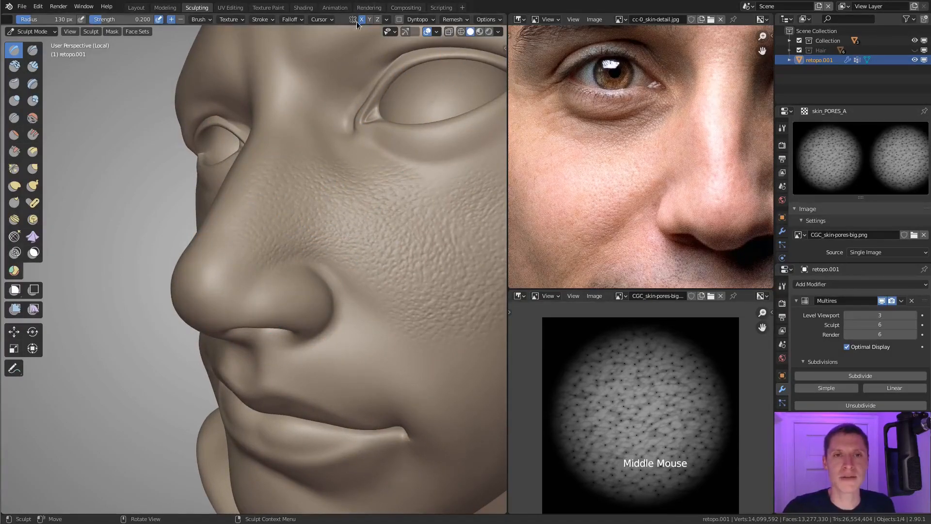
click(358, 235)
shift+middle_drag(358, 235, 402, 252)
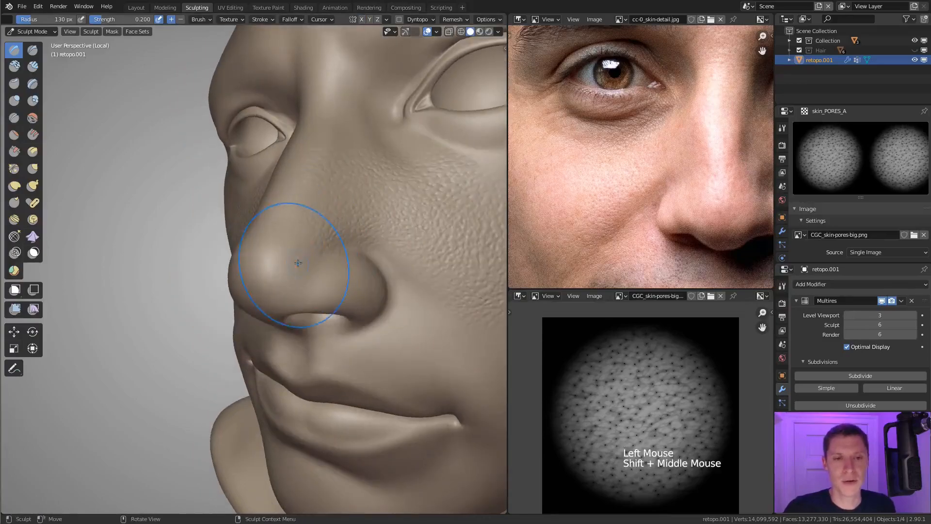
drag(290, 303, 290, 303)
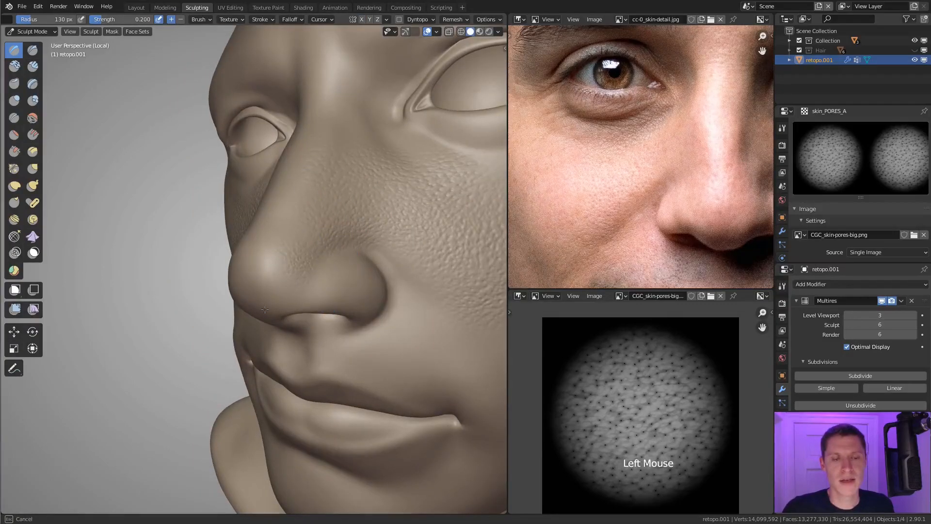
middle_drag(263, 309, 376, 260)
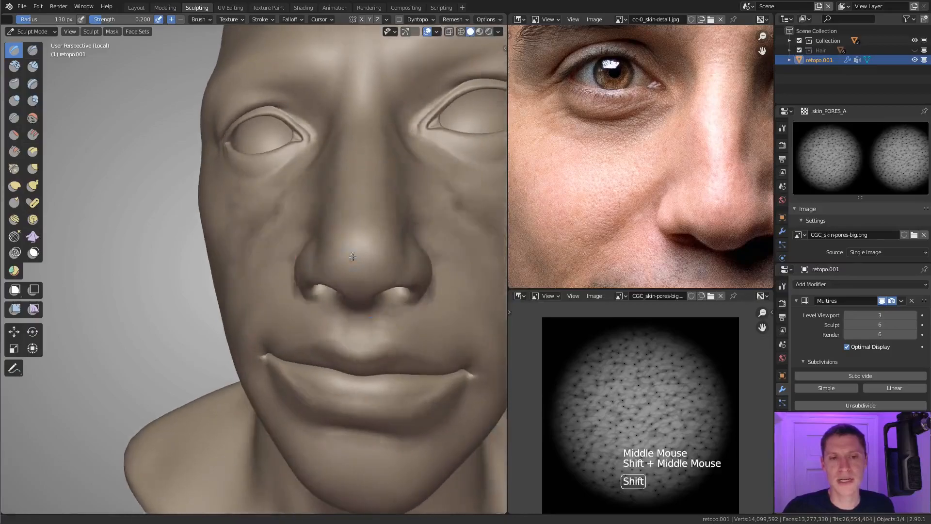
Step: Stamp pores over the rounded tip of the nose with mirroring off
drag(376, 259, 342, 276)
middle_drag(417, 252, 456, 279)
mouse_move(456, 279)
shift+middle_down()
mouse_move(371, 253)
mouse_move(358, 224)
shift+middle_up()
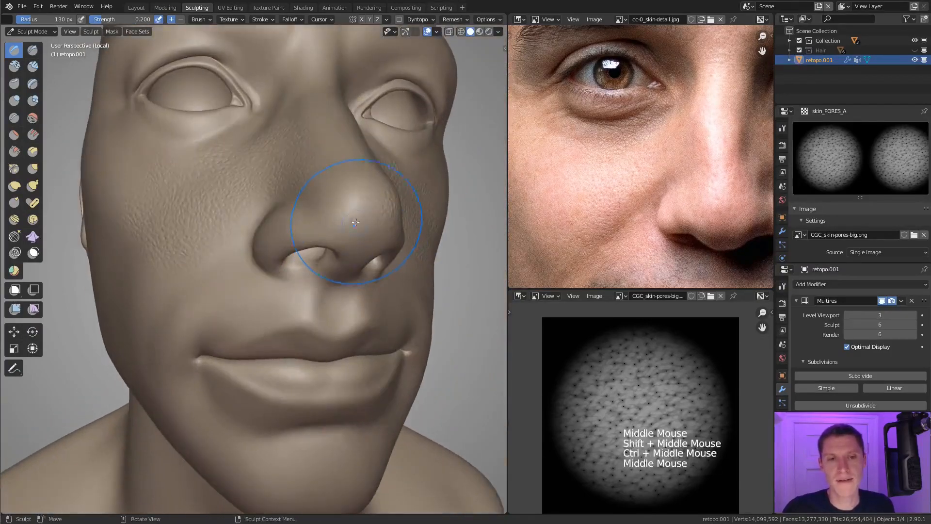
mouse_move(327, 224)
mouse_down()
mouse_move(310, 227)
mouse_move(312, 207)
mouse_up()
middle_drag(312, 208, 349, 242)
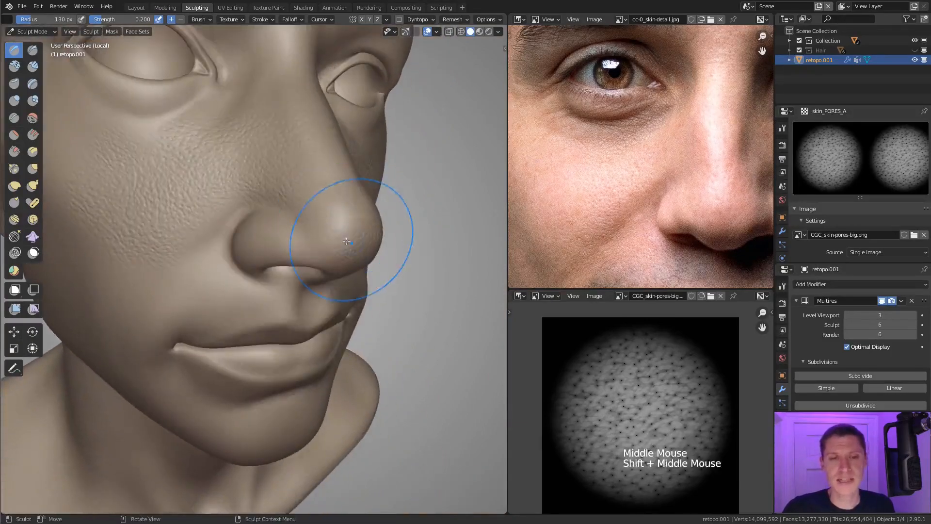
drag(334, 228, 272, 276)
middle_drag(312, 202, 303, 221)
drag(303, 239, 294, 277)
shift+middle_drag(312, 190, 311, 212)
middle_drag(311, 212, 348, 212)
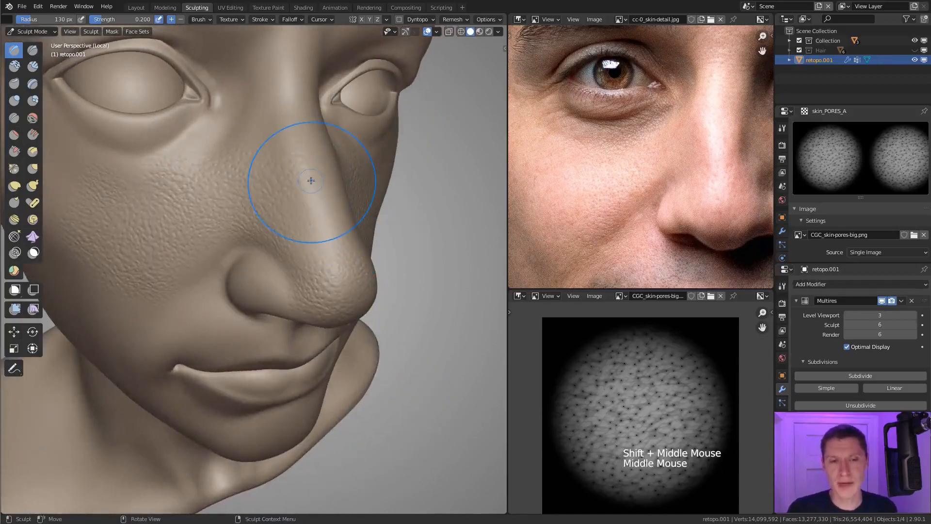
Step: Stamp pores on the lower nose bridge just above the tip and blend them into the tip's pores
middle_drag(312, 204, 305, 208)
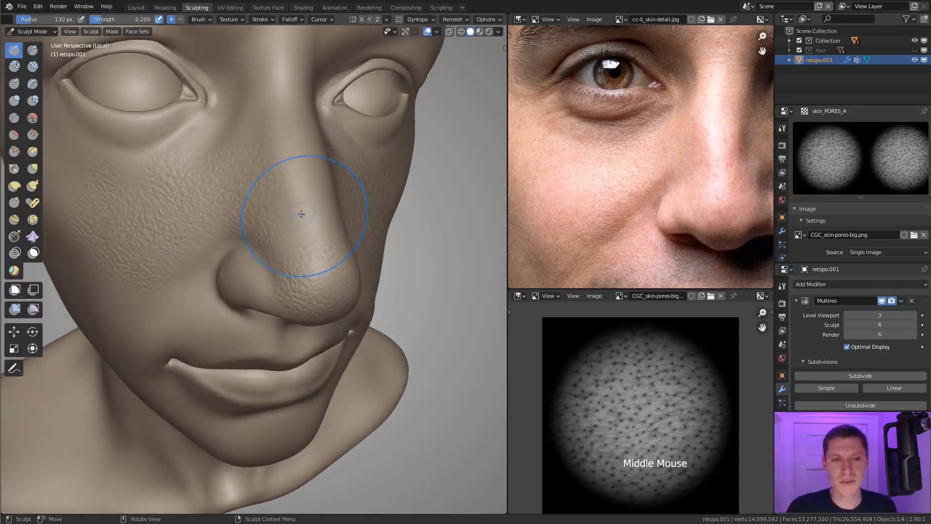
drag(295, 238, 291, 245)
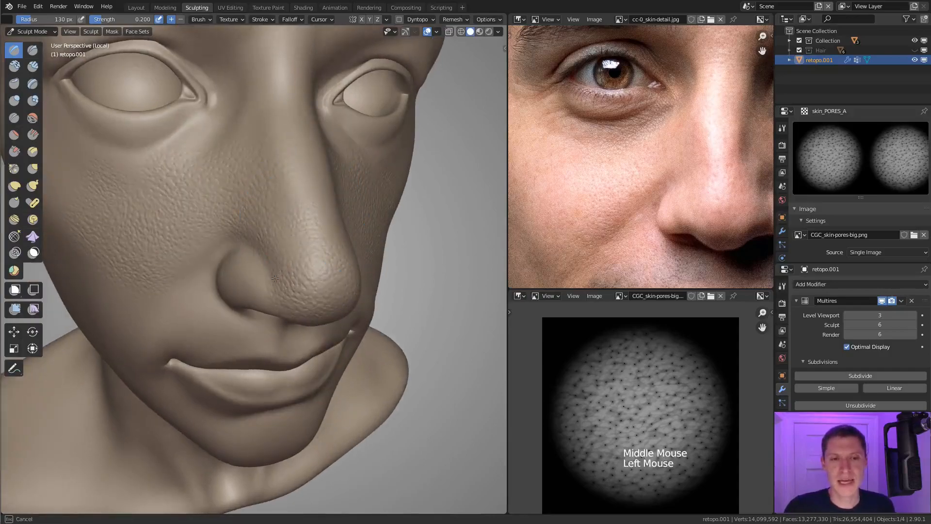
drag(275, 278, 273, 280)
shift+middle_drag(313, 199, 306, 213)
ctrl+middle_drag(305, 213, 301, 218)
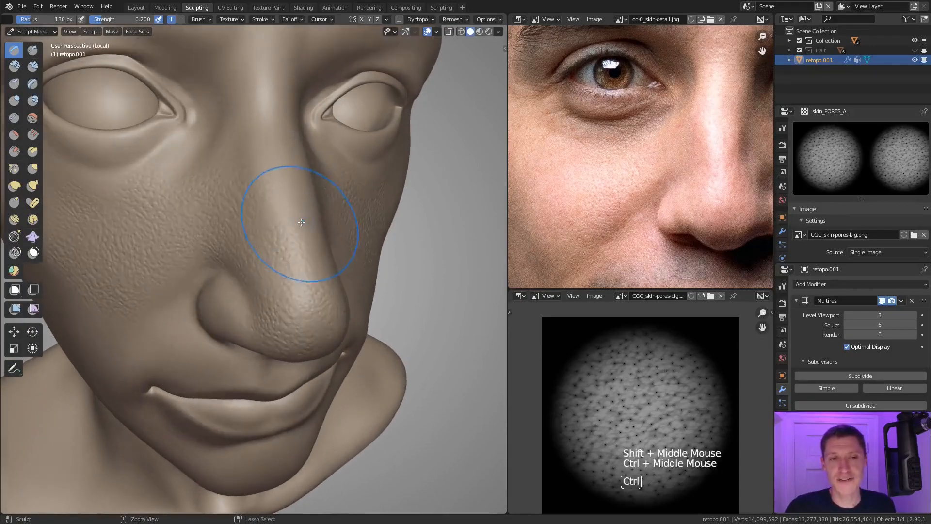
Step: Extend the pores along the middle of the nose bridge and fill the gaps beside the tip
mouse_move(276, 202)
mouse_down()
mouse_move(247, 235)
mouse_move(283, 204)
mouse_up()
mouse_move(285, 187)
middle_down()
mouse_move(255, 239)
mouse_move(220, 248)
middle_up()
mouse_move(213, 292)
mouse_down()
mouse_move(217, 277)
mouse_move(213, 302)
mouse_move(211, 291)
mouse_up()
mouse_move(229, 194)
mouse_down()
mouse_move(227, 249)
mouse_move(220, 222)
mouse_up()
middle_drag(308, 162, 319, 157)
middle_drag(260, 199, 321, 249)
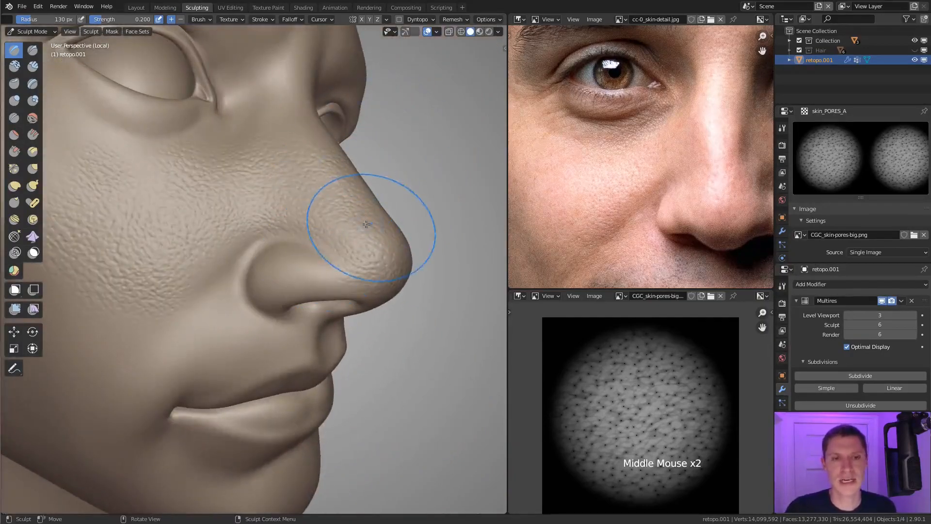
middle_drag(370, 214, 281, 281)
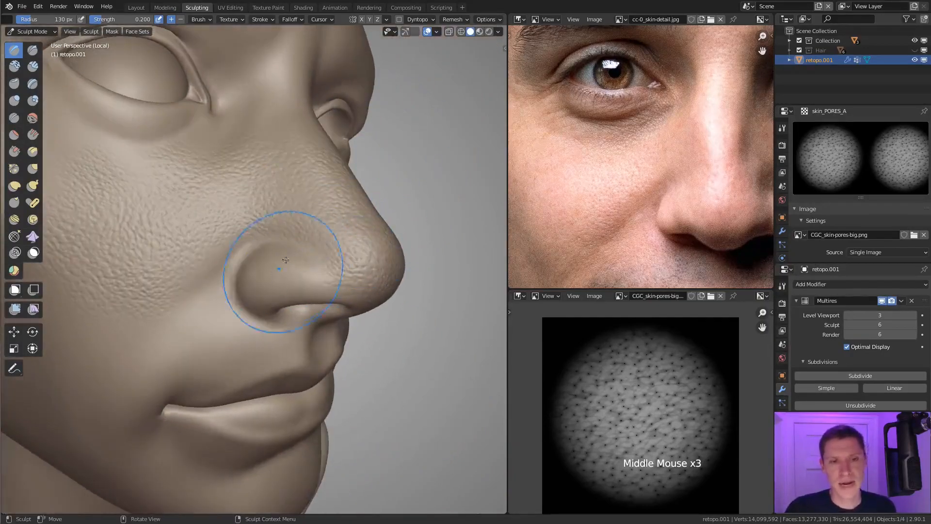
Step: Turn X mirroring back on and stamp pores over the nostril wing and its crease
click(363, 19)
middle_drag(310, 160, 260, 239)
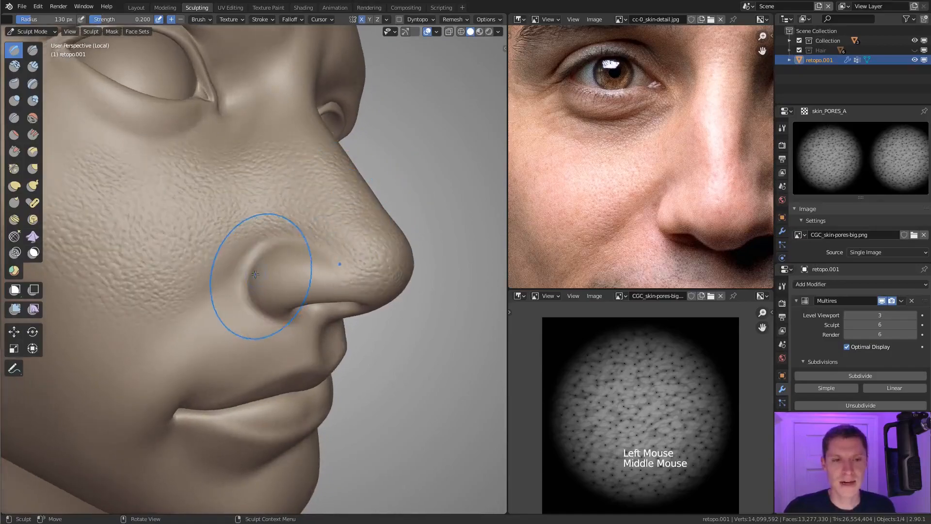
drag(266, 264, 267, 297)
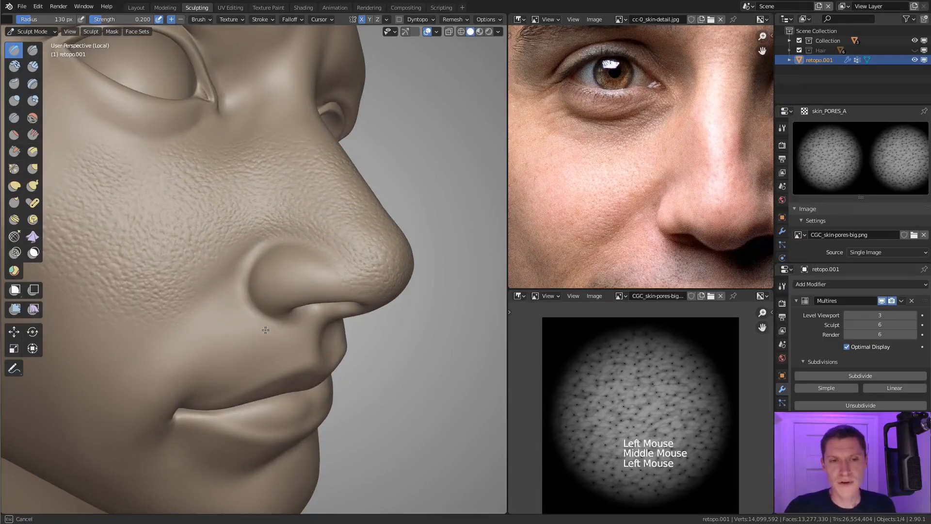
drag(266, 330, 267, 333)
middle_drag(301, 270, 301, 244)
drag(301, 244, 308, 290)
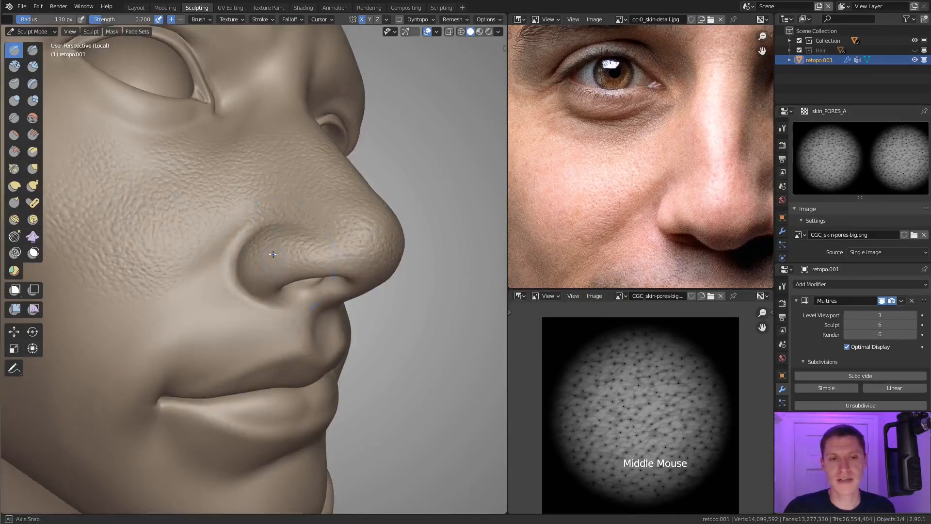
Step: Add more pores over the nostril wing, blending them into the nose tip and the side of the nose
middle_drag(275, 246, 291, 229)
drag(263, 242, 274, 291)
middle_drag(274, 290, 240, 256)
middle_drag(291, 291, 298, 253)
ctrl+middle_drag(299, 252, 291, 208)
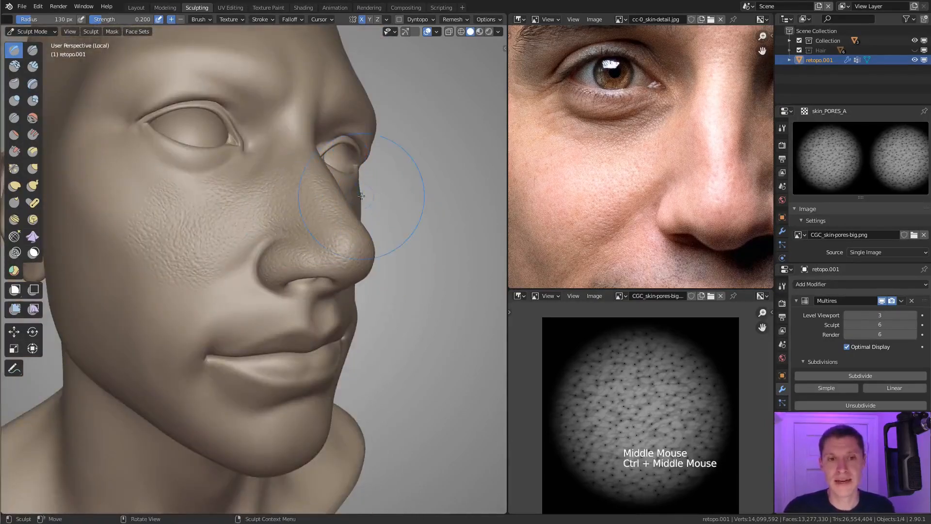
Step: Stamp mirrored pores on the sides of the upper nose bridge below the inner eye corners
middle_drag(362, 197, 291, 197)
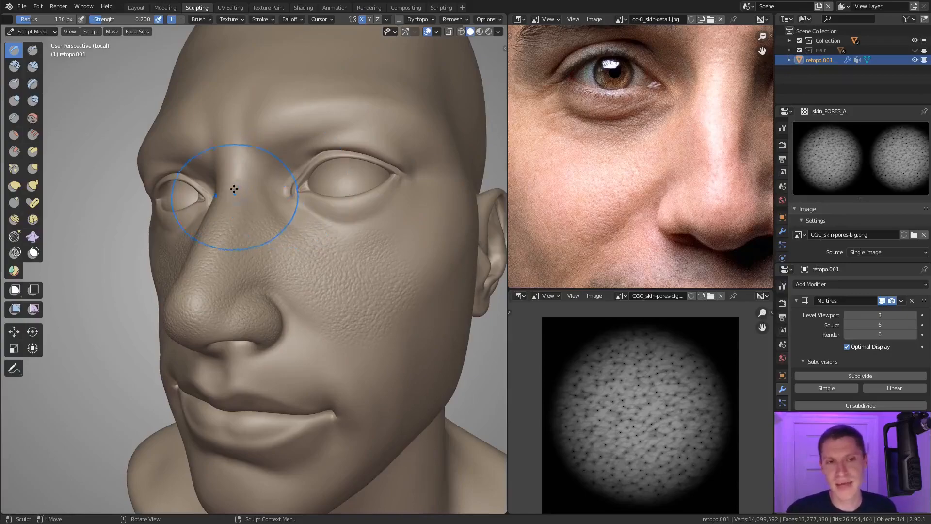
middle_drag(260, 204, 260, 223)
mouse_move(261, 223)
shift+middle_down()
mouse_move(260, 238)
mouse_move(261, 227)
shift+middle_up()
drag(261, 237, 250, 291)
middle_drag(249, 291, 286, 260)
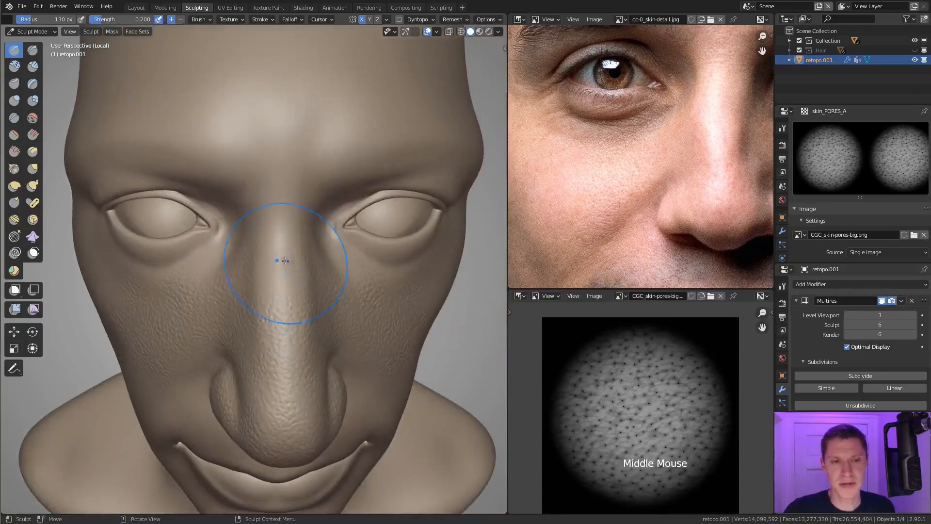
Step: Turn off X mirroring and stamp pores along the centre of the nose bridge
click(363, 20)
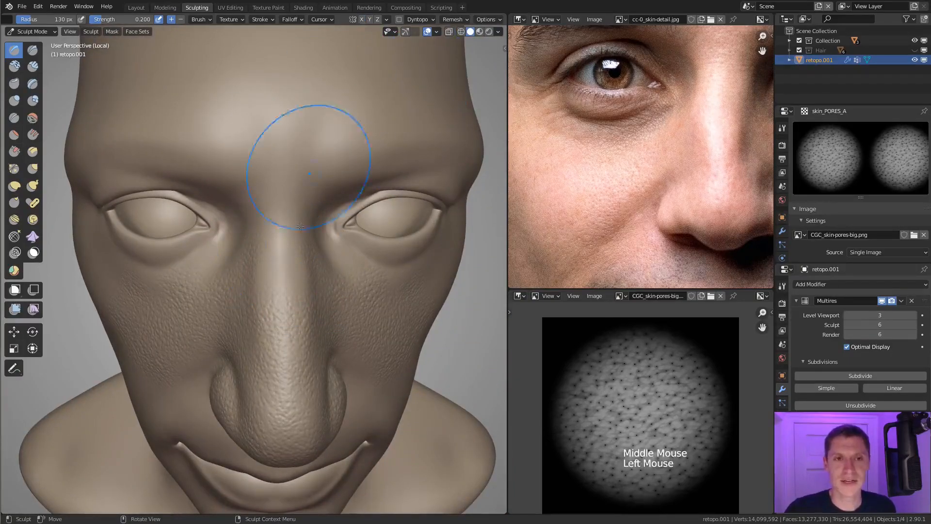
drag(274, 281, 288, 303)
middle_drag(289, 303, 303, 291)
drag(307, 317, 315, 336)
middle_drag(325, 302, 295, 292)
drag(295, 288, 293, 266)
Step: Continue the pores up the nose bridge to the area between the eyes
middle_drag(304, 251, 325, 233)
shift+middle_drag(326, 232, 310, 229)
middle_drag(311, 229, 295, 225)
drag(293, 228, 288, 277)
middle_drag(301, 218, 251, 240)
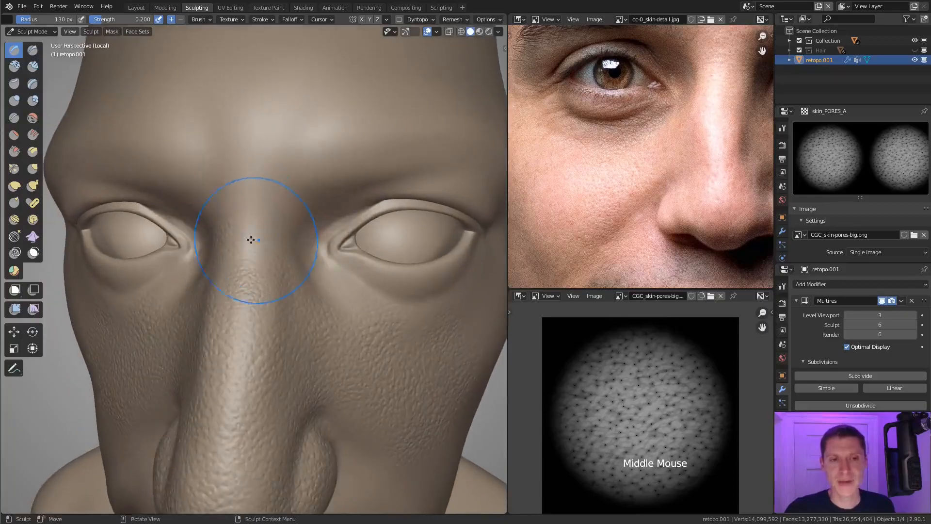
Step: Stamp pores over the root of the nose and its side next to the inner eye corner
drag(252, 239, 255, 271)
drag(260, 308, 253, 308)
middle_drag(254, 308, 242, 201)
drag(240, 201, 235, 254)
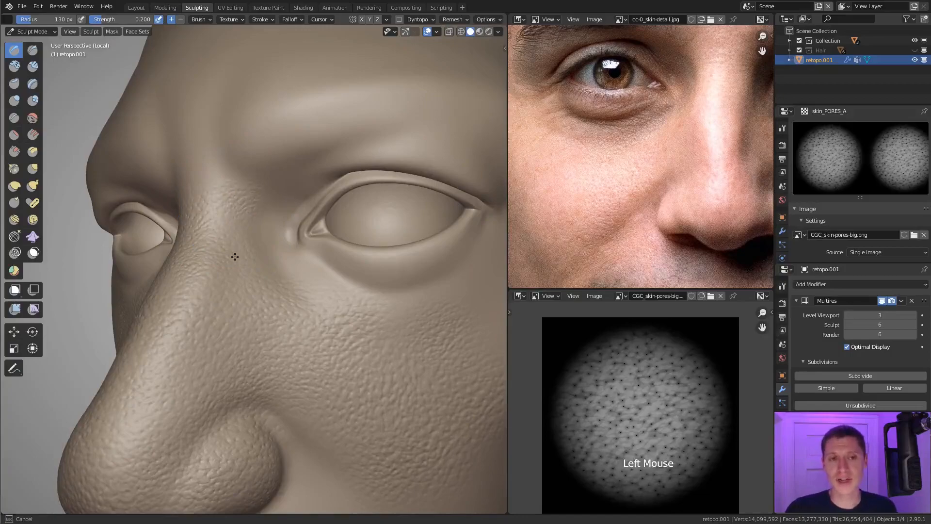
middle_drag(234, 249, 254, 180)
shift+middle_drag(254, 179, 257, 220)
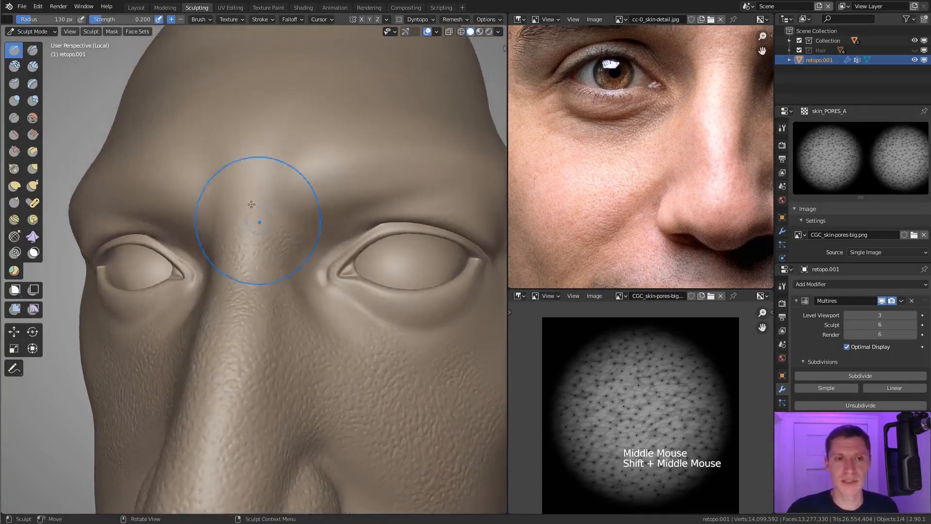
Step: Stamp pores between the eyebrows up to the lower forehead
drag(257, 208, 239, 266)
middle_drag(254, 228, 268, 223)
drag(258, 207, 261, 251)
middle_drag(266, 243, 255, 223)
mouse_move(258, 188)
mouse_down()
mouse_move(265, 208)
mouse_move(293, 210)
mouse_up()
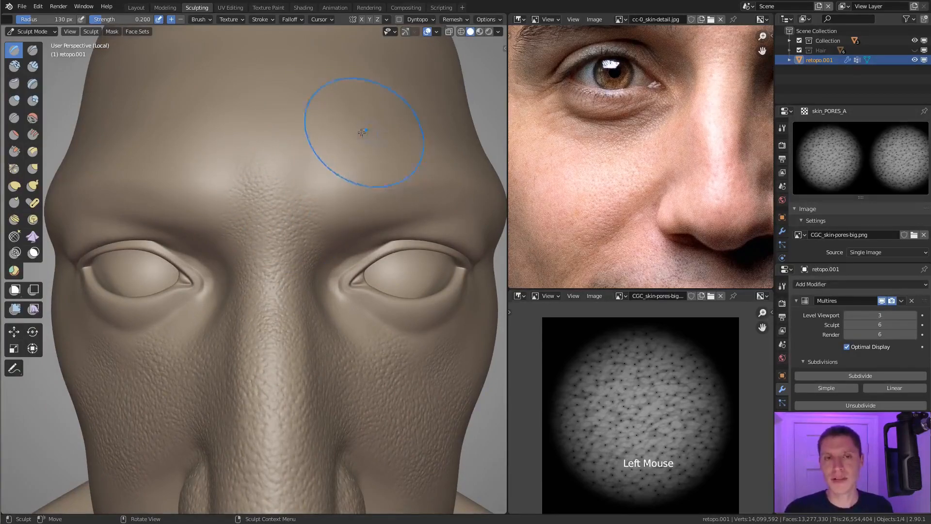
Step: Undo the last stamp near the forehead and smooth the upper edge of the pores between the eyebrows
key(ctrl+z)
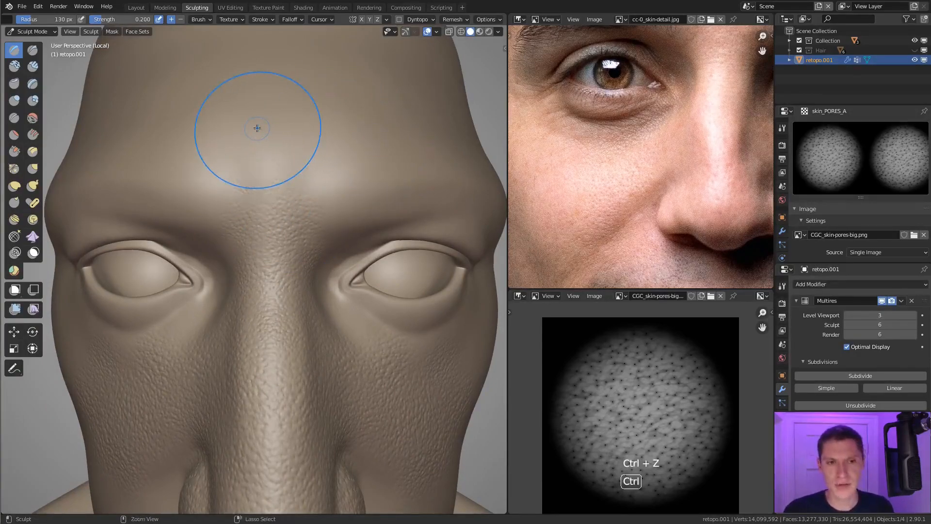
mouse_move(252, 227)
shift+mouse_down()
mouse_move(271, 206)
mouse_move(240, 189)
mouse_move(310, 184)
mouse_move(296, 205)
shift+mouse_up()
middle_drag(291, 210, 302, 214)
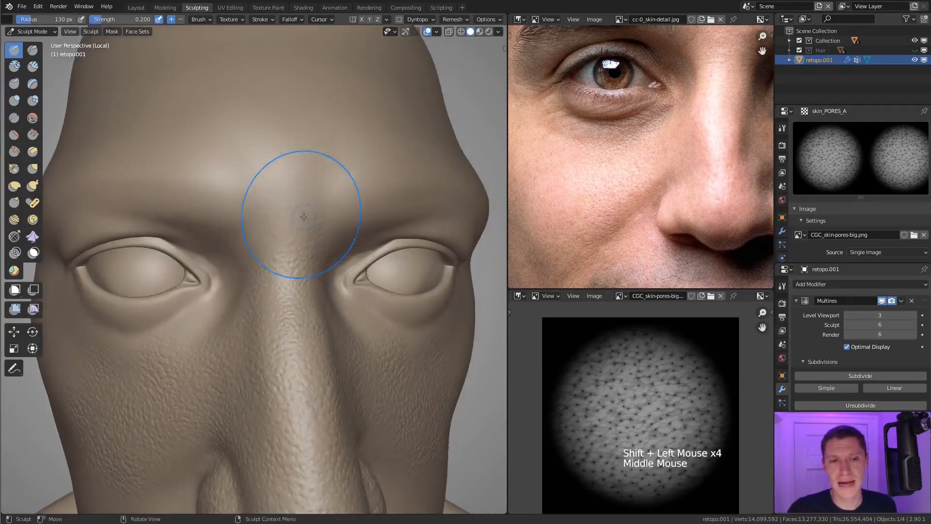
Step: Refine the pores around the nose root so they blend into the brow area, checking from the side
drag(273, 211, 270, 284)
middle_drag(295, 239, 267, 233)
drag(271, 232, 257, 266)
mouse_move(263, 249)
middle_down()
mouse_move(299, 225)
mouse_move(359, 243)
middle_up()
mouse_move(359, 244)
middle_down()
mouse_move(341, 242)
mouse_move(307, 281)
middle_up()
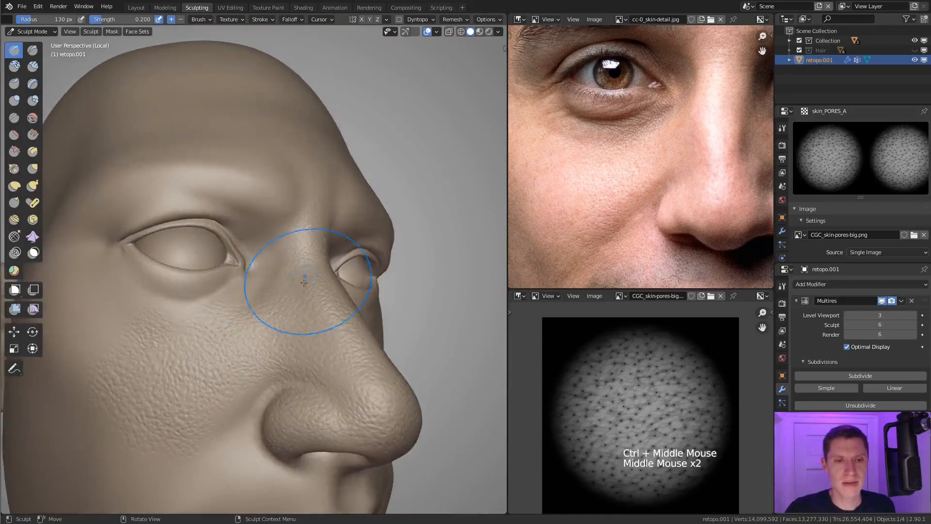
shift+middle_drag(308, 332, 315, 223)
shift+middle_drag(315, 223, 318, 219)
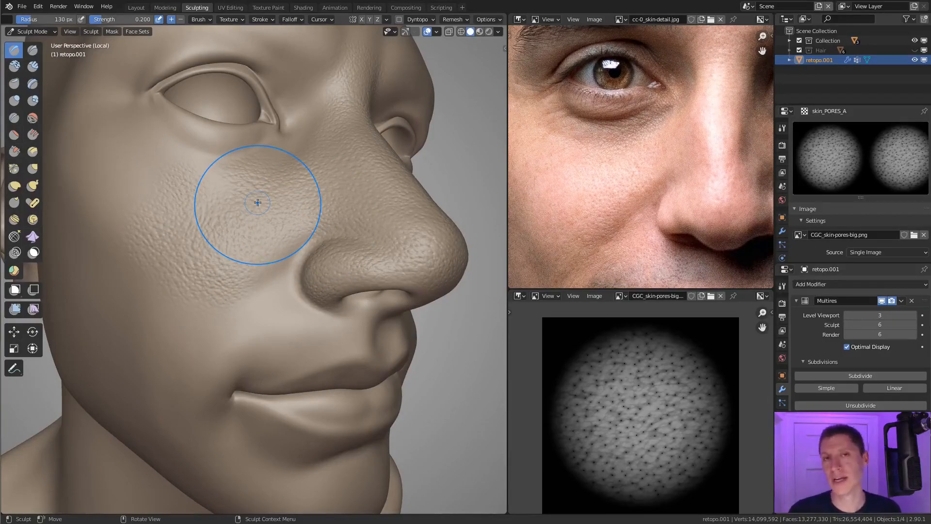
Step: Review the image settings of the skin_PORES_A texture and open the active brush's tool settings
scroll(830, 161, down, 5)
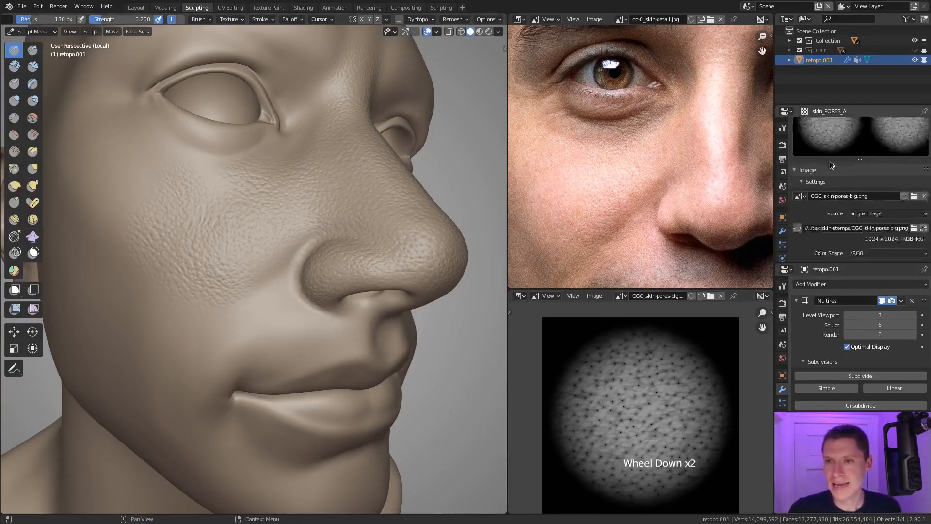
scroll(834, 163, down, 2)
scroll(836, 178, down, 3)
scroll(818, 208, up, 15)
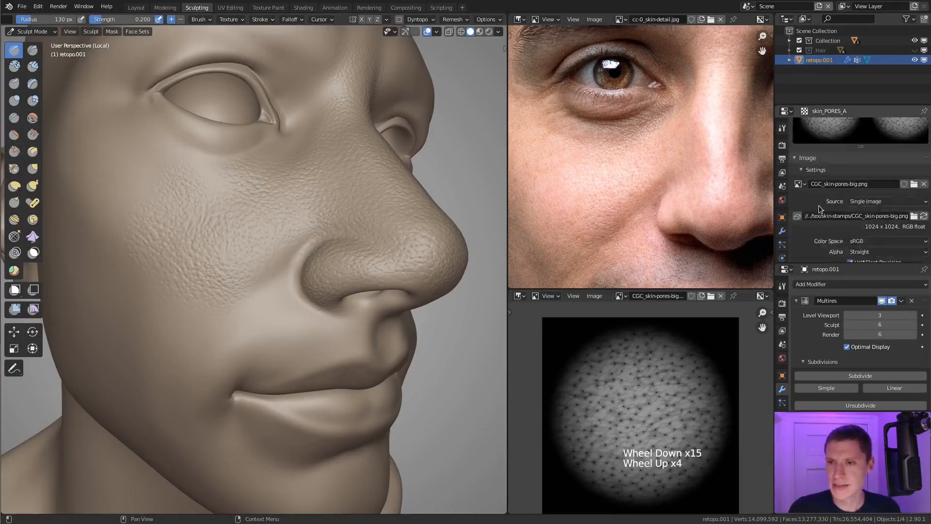
scroll(854, 178, down, 1)
scroll(853, 178, down, 13)
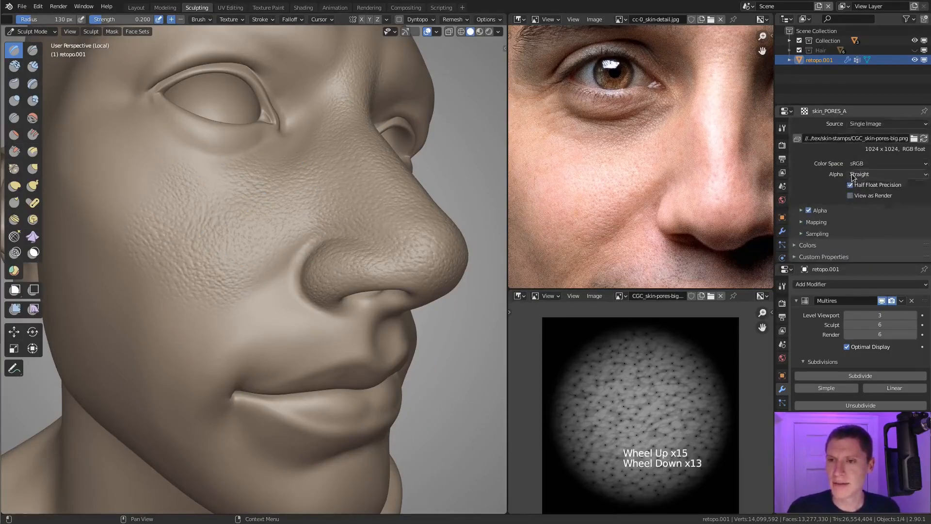
click(779, 131)
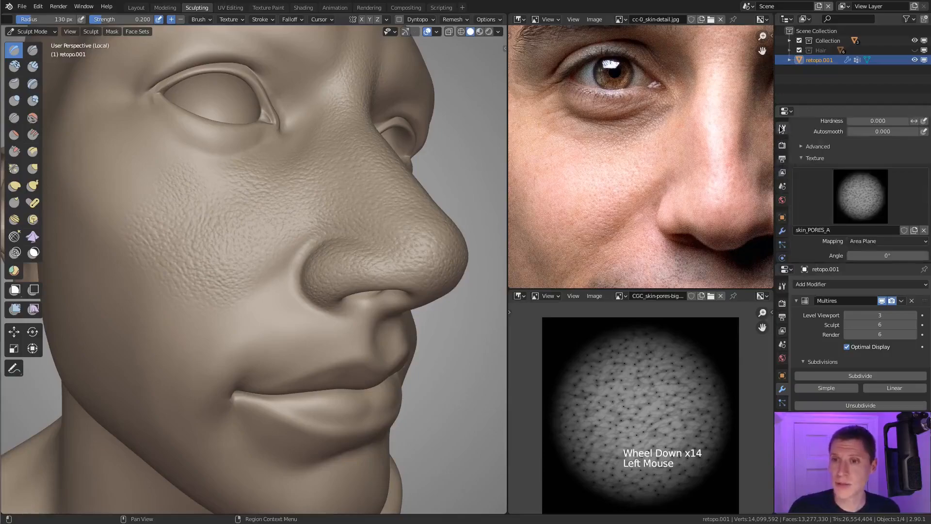
Step: Set the brush texture's Size X to 0.50 and try stamping stretched pores between the nostril and the mouth corner
scroll(827, 138, down, 4)
scroll(827, 138, down, 3)
scroll(817, 186, up, 2)
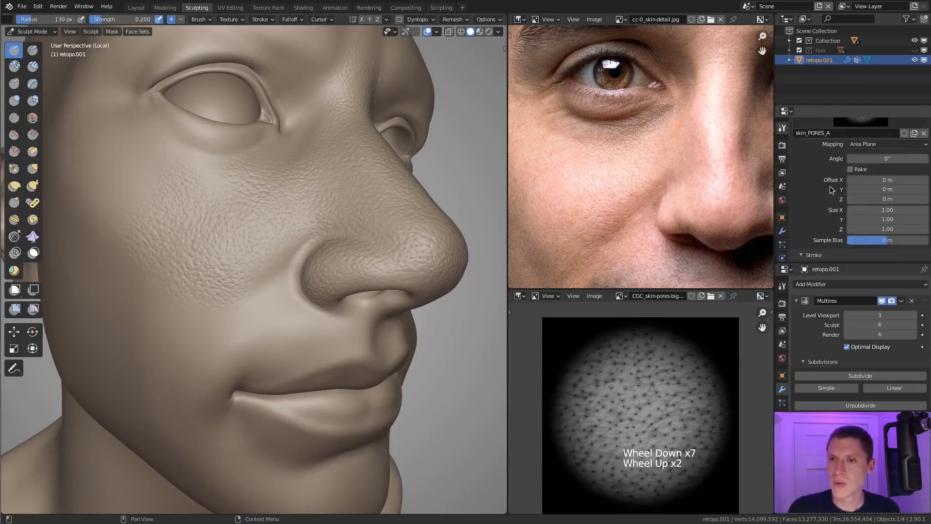
click(849, 210)
key(Return)
mouse_move(160, 211)
shift+middle_down()
mouse_move(245, 260)
mouse_move(274, 306)
shift+middle_up()
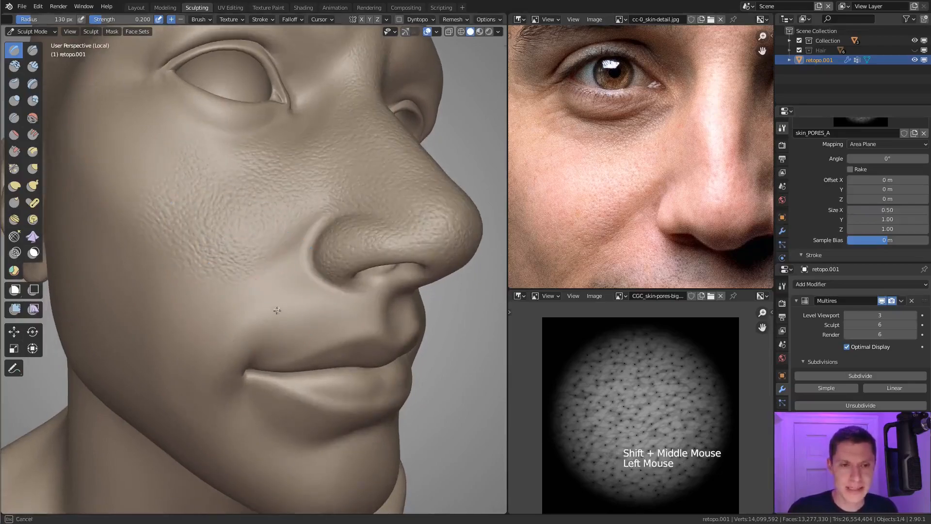
shift+middle_drag(298, 335, 299, 336)
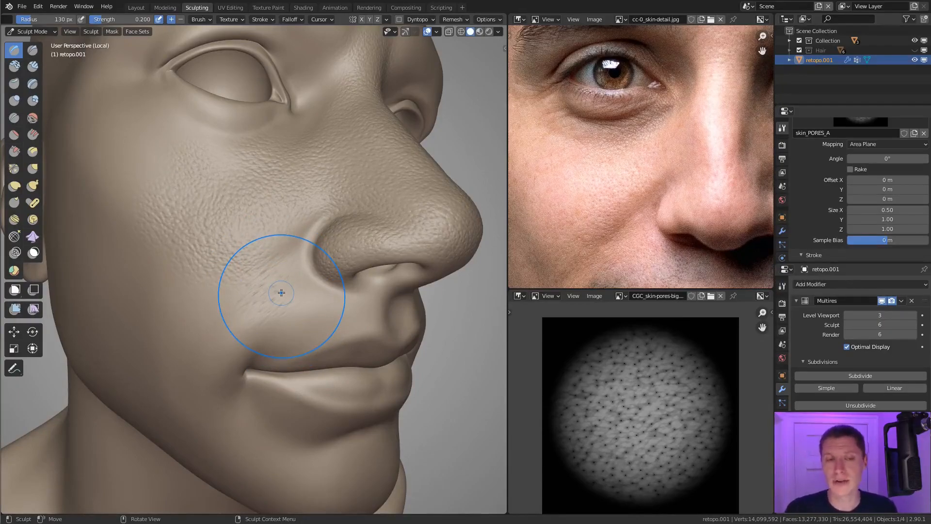
key(ctrl+z)
Step: Annotate the direction of the pores below the eye on the skin reference photo with two curved strokes
middle_drag(292, 283, 282, 283)
ctrl+middle_drag(282, 283, 289, 311)
shift+middle_drag(648, 237, 688, 171)
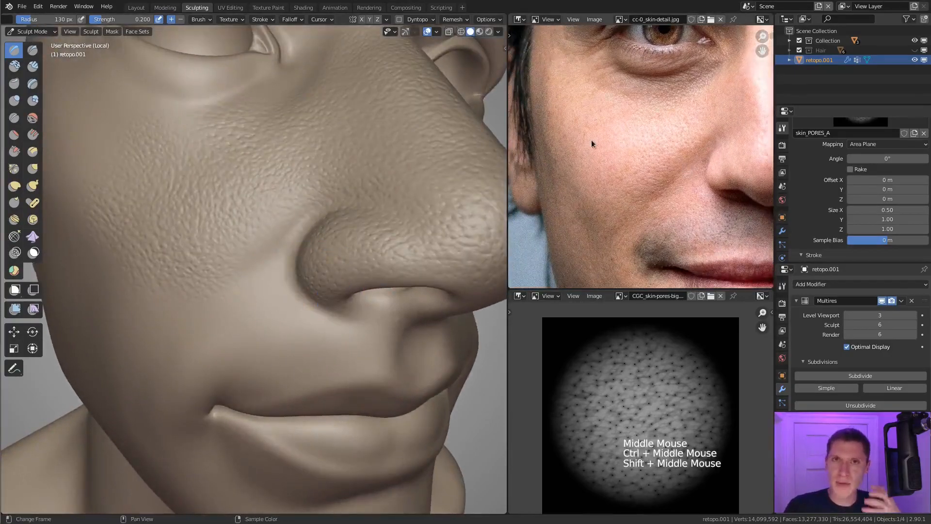
middle_drag(717, 100, 692, 149)
scroll(690, 146, up, 2)
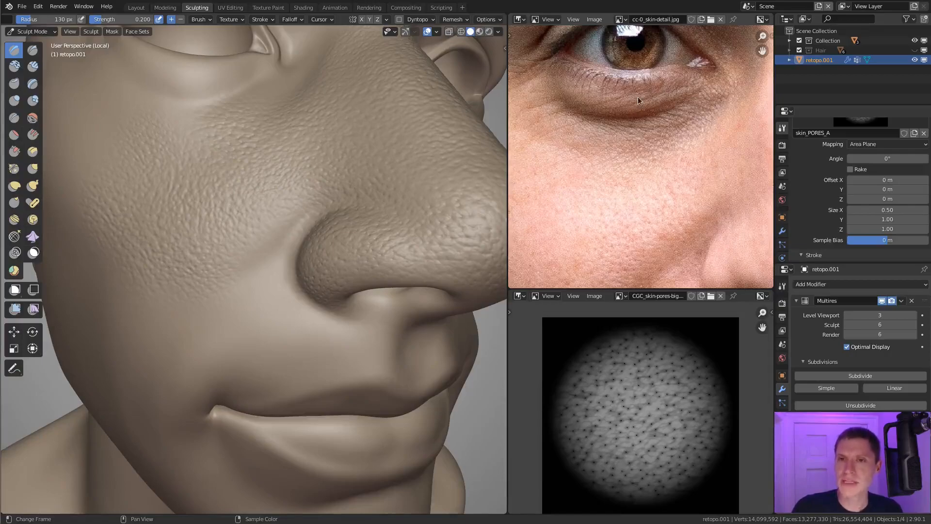
drag(636, 100, 683, 110)
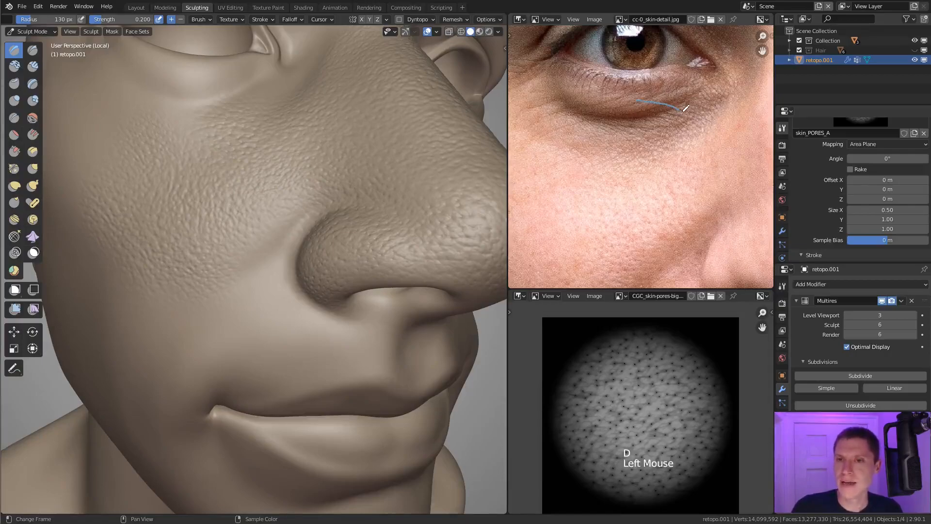
drag(696, 154, 697, 155)
drag(619, 124, 670, 159)
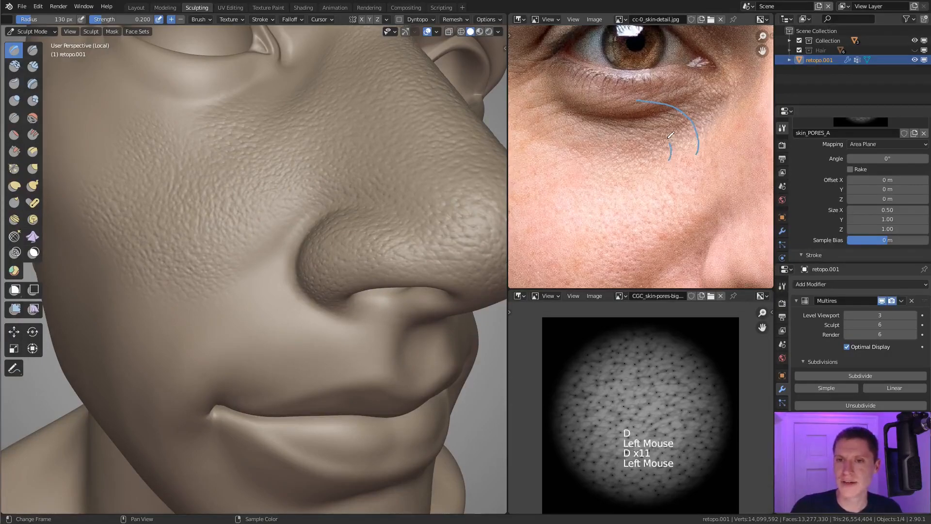
middle_drag(681, 193, 686, 171)
shift+middle_drag(685, 223, 683, 187)
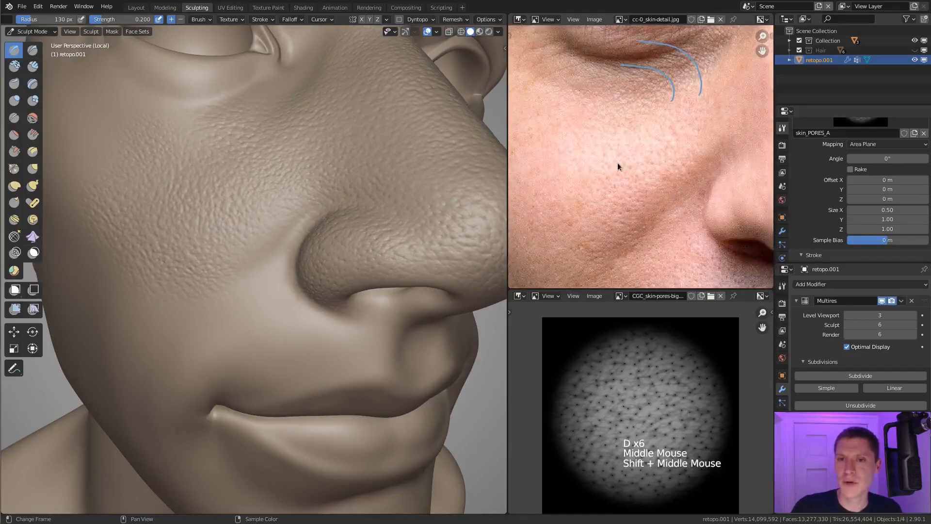
Step: Annotate the pore direction on the reference photo with arrows beside the nostril and across the smile fold
drag(608, 222, 670, 209)
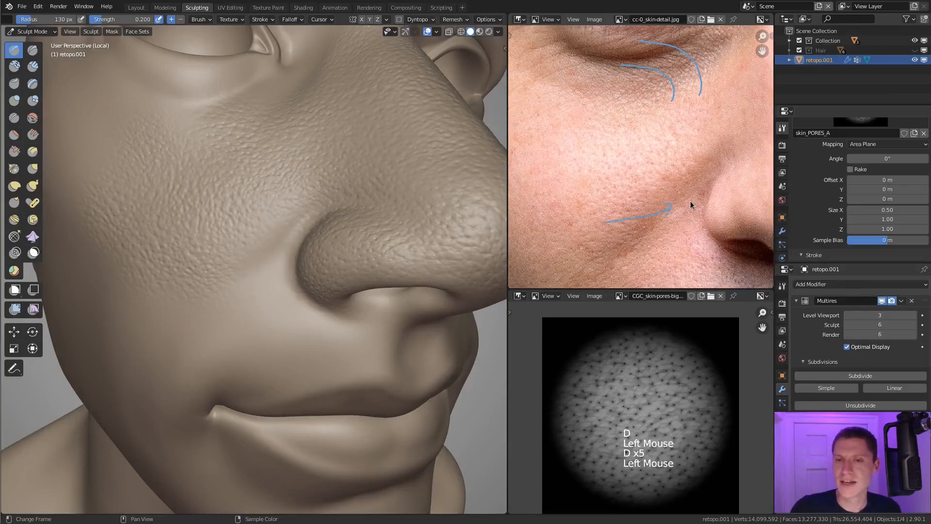
shift+middle_drag(686, 216, 659, 167)
mouse_move(622, 206)
mouse_down()
mouse_move(646, 191)
mouse_move(688, 214)
mouse_move(677, 210)
mouse_up()
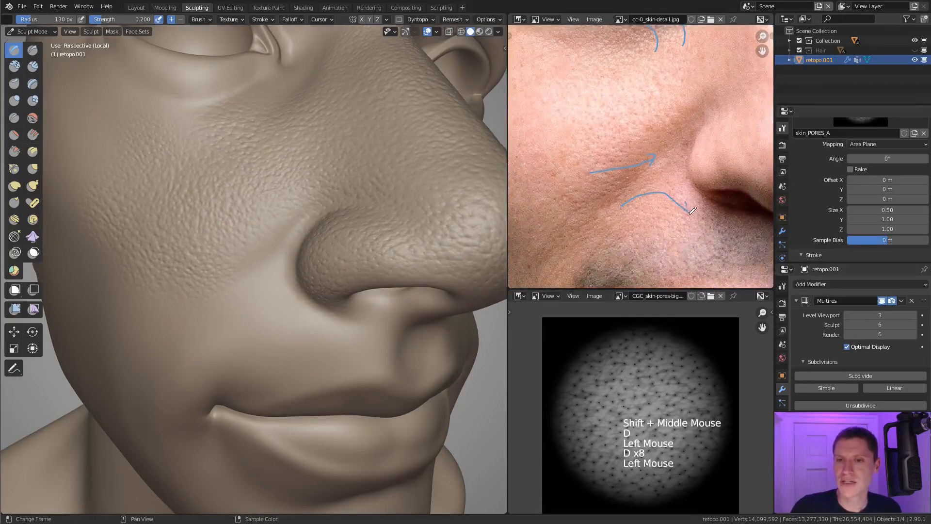
scroll(682, 189, down, 2)
scroll(676, 176, down, 2)
middle_drag(676, 175, 616, 184)
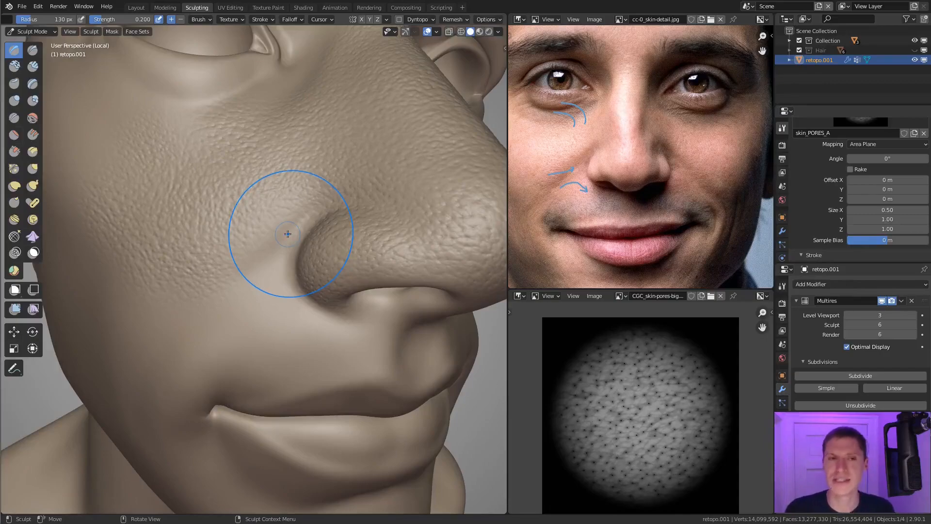
Step: Erase the annotation strokes from the reference photo
middle_drag(596, 121, 633, 143)
key(d)
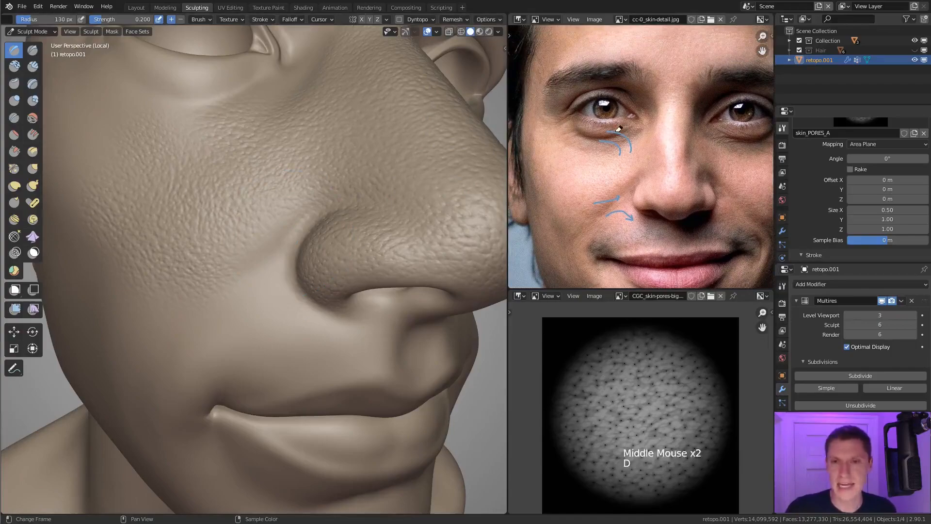
right_drag(633, 143, 612, 142)
key(d)
right_drag(587, 202, 583, 206)
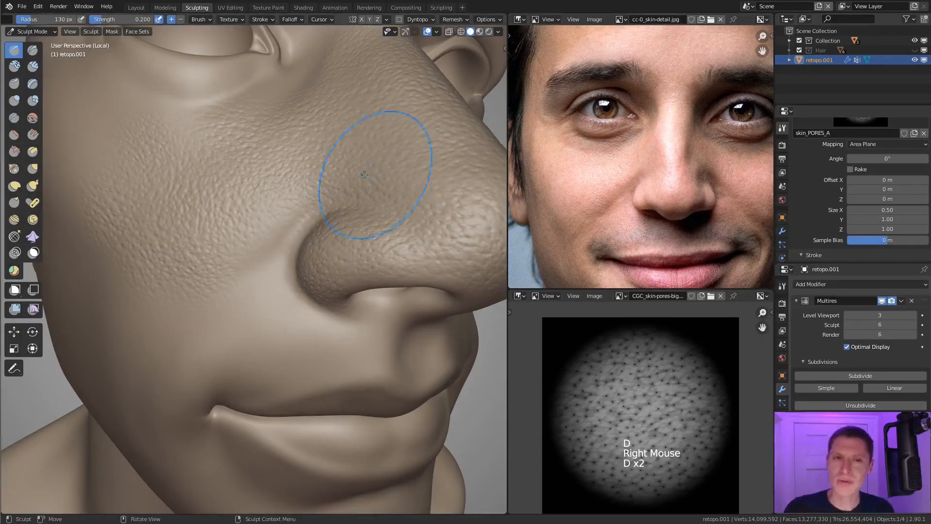
Step: Set the brush texture's Size X to 0.70 and stamp pores on the cheek beside the nostril along the smile fold
scroll(318, 192, down, 1)
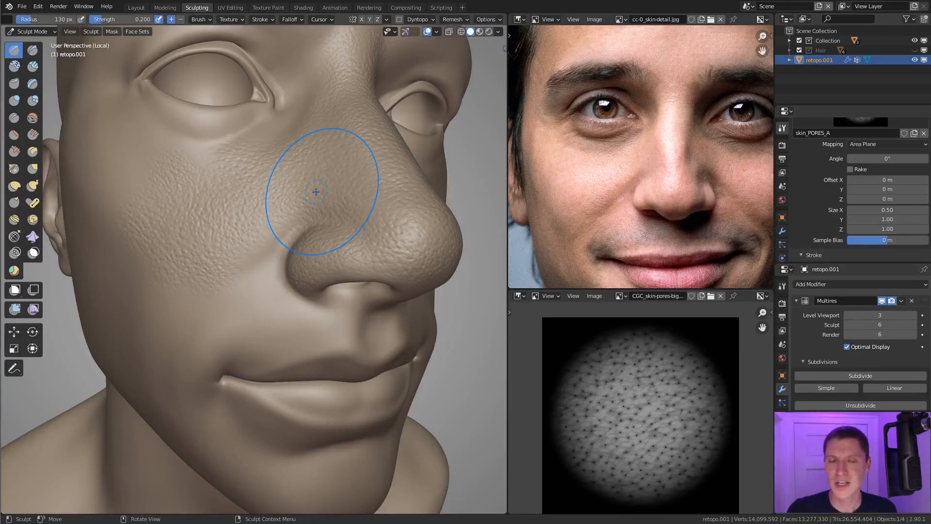
click(882, 210)
text(0.7)
key(Return)
ctrl+middle_drag(243, 208, 243, 243)
middle_drag(243, 242, 244, 261)
mouse_move(243, 261)
mouse_down()
mouse_move(246, 248)
mouse_move(271, 297)
mouse_move(293, 304)
mouse_up()
mouse_move(284, 214)
mouse_down()
mouse_move(305, 240)
mouse_move(326, 233)
mouse_up()
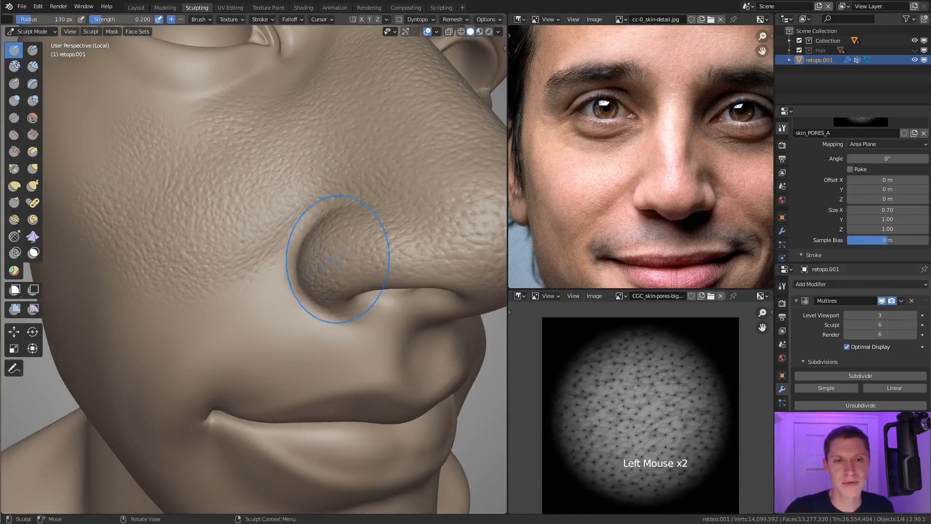
shift+middle_drag(326, 233, 332, 228)
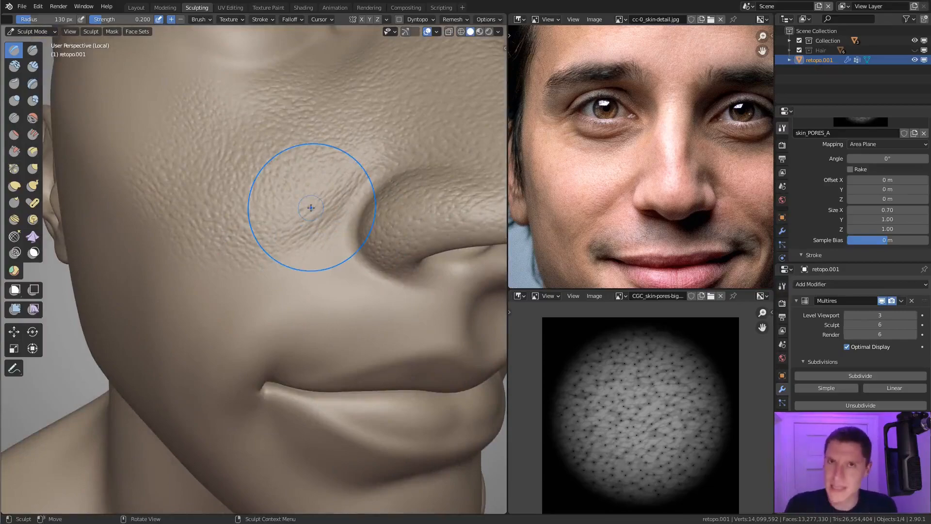
mouse_move(281, 270)
ctrl+middle_down()
mouse_move(375, 223)
mouse_move(343, 208)
mouse_move(368, 216)
ctrl+middle_up()
ctrl+middle_drag(368, 216, 390, 224)
Step: Set the brush texture's Size X to 0.80 and stamp pores from the smile fold down to the mouth corner
click(912, 209)
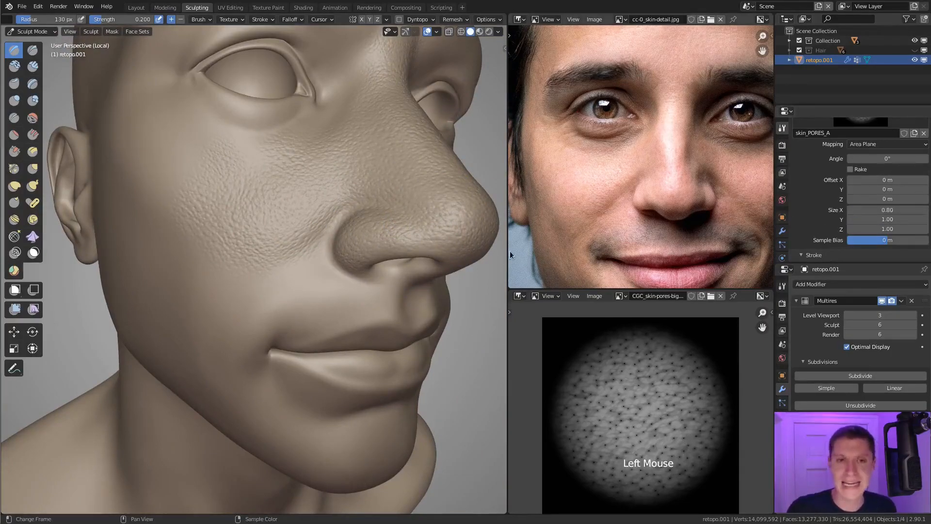
ctrl+middle_drag(313, 264, 298, 269)
drag(298, 270, 322, 301)
middle_drag(322, 301, 306, 301)
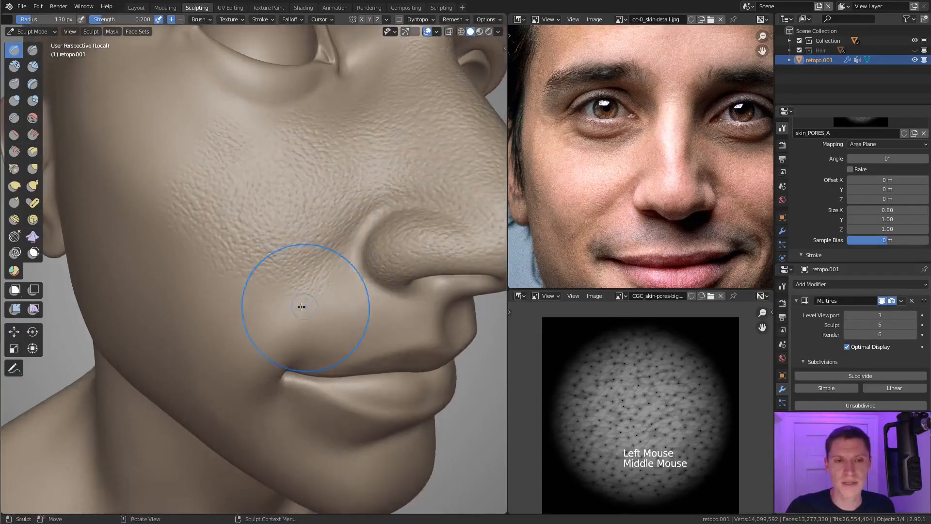
drag(289, 315, 295, 350)
mouse_move(296, 350)
mouse_down()
mouse_move(281, 358)
mouse_move(290, 372)
mouse_up()
drag(266, 310, 286, 333)
Step: Continue stamping pores past the mouth corner down toward the jaw beside the chin
mouse_move(291, 320)
shift+middle_down()
mouse_move(343, 276)
mouse_move(312, 285)
shift+middle_up()
drag(335, 300, 338, 307)
mouse_move(338, 307)
shift+middle_down()
mouse_move(335, 245)
mouse_move(358, 246)
shift+middle_up()
drag(320, 255, 372, 263)
mouse_move(372, 264)
shift+middle_down()
mouse_move(328, 245)
mouse_move(338, 267)
shift+middle_up()
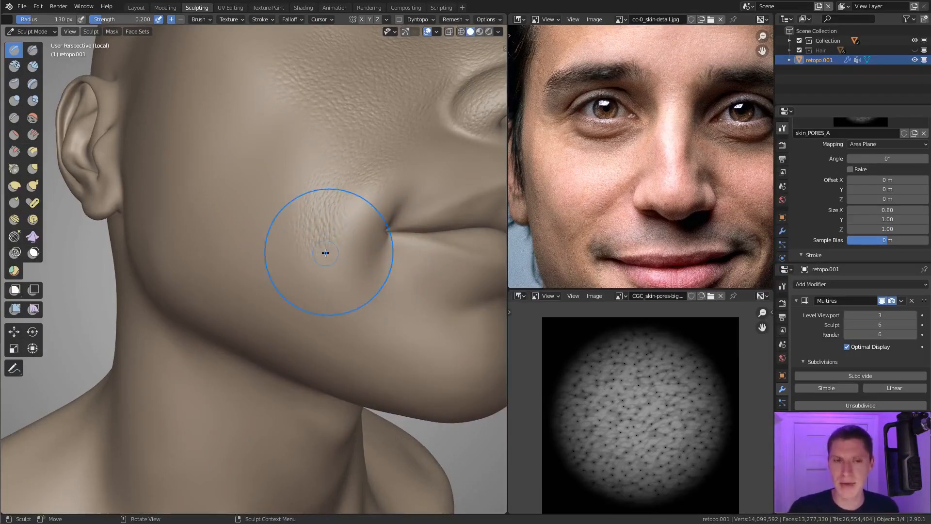
mouse_move(337, 266)
mouse_down()
mouse_move(310, 293)
mouse_move(283, 291)
mouse_move(349, 304)
mouse_move(354, 311)
mouse_move(331, 326)
mouse_up()
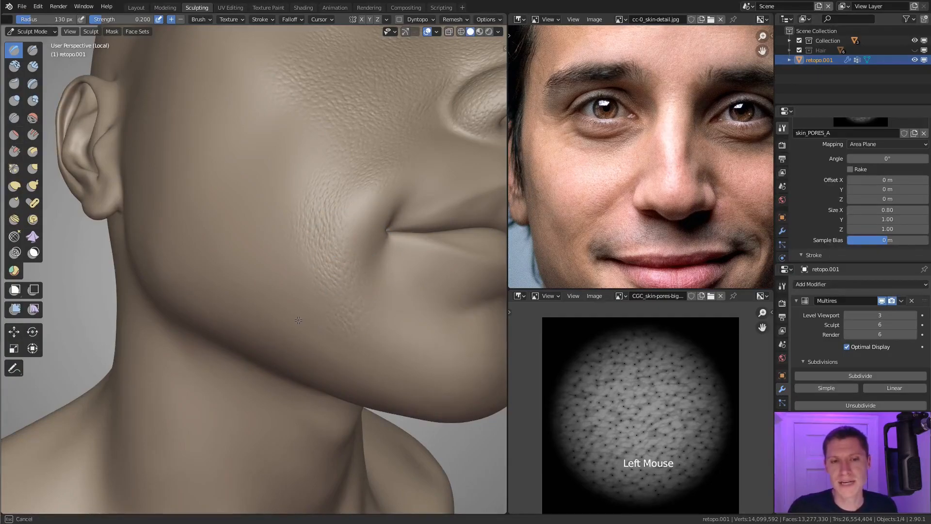
middle_drag(332, 239, 363, 208)
scroll(364, 208, down, 1)
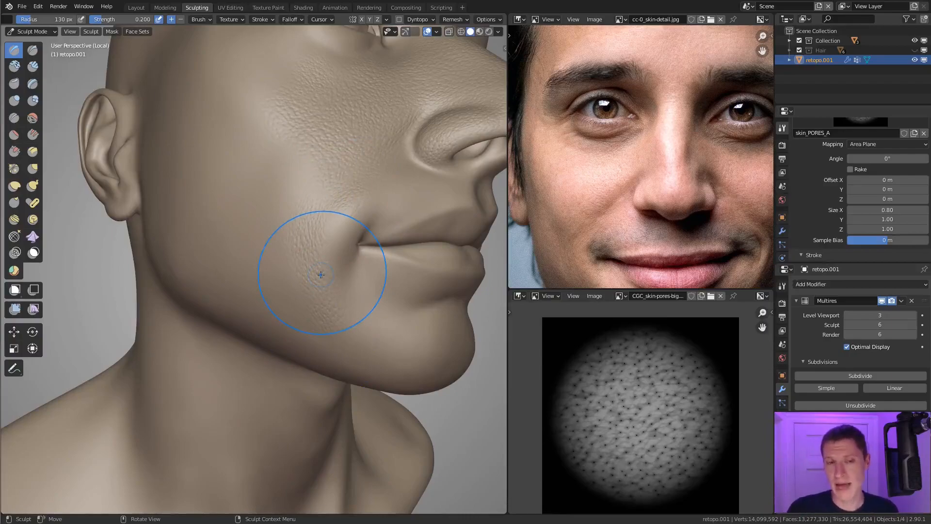
shift+middle_drag(360, 216, 358, 228)
ctrl+middle_drag(358, 228, 318, 197)
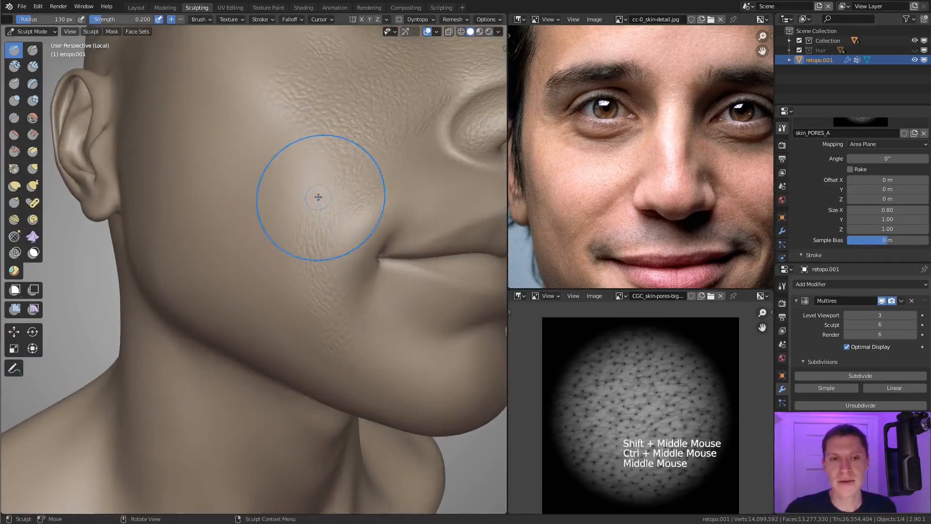
drag(318, 197, 334, 219)
Step: Set the brush texture's Size X to 1.00 and fill the lower cheek beside the mouth with pores
double_click(872, 209)
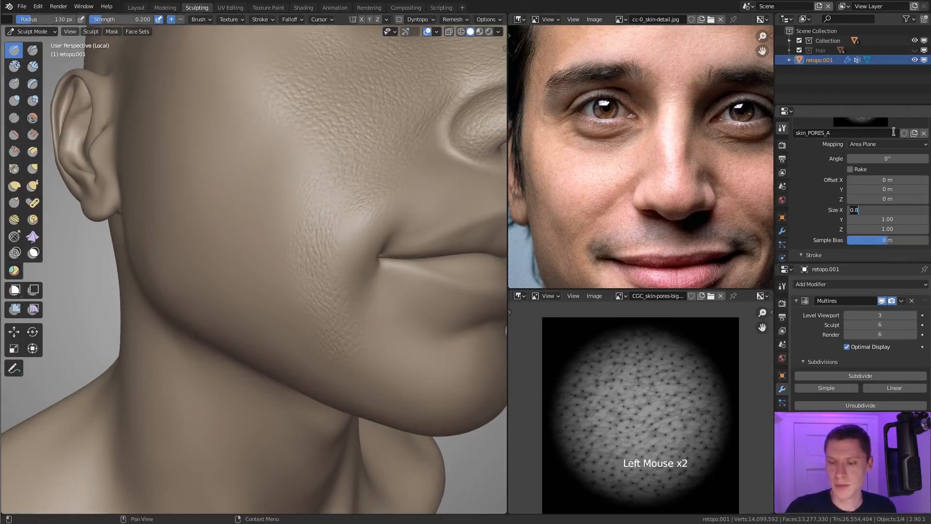
middle_drag(313, 196, 308, 179)
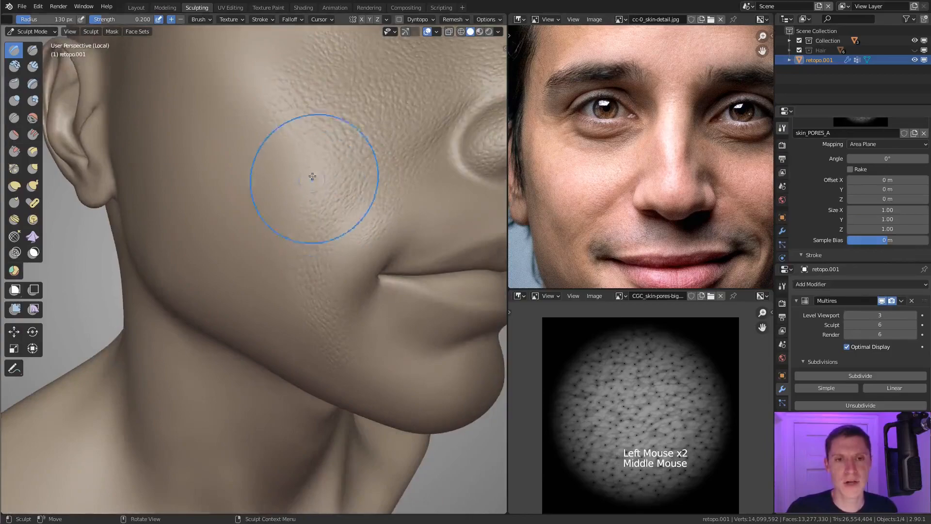
mouse_move(297, 204)
mouse_down()
mouse_move(275, 229)
mouse_move(285, 260)
mouse_move(291, 243)
mouse_up()
mouse_move(291, 243)
shift+middle_down()
mouse_move(308, 198)
mouse_move(312, 240)
mouse_move(353, 214)
mouse_move(308, 240)
shift+middle_up()
mouse_move(309, 241)
mouse_down()
mouse_move(285, 251)
mouse_move(330, 257)
mouse_move(311, 306)
mouse_up()
shift+middle_drag(312, 306, 332, 249)
mouse_move(343, 248)
mouse_down()
mouse_move(355, 223)
mouse_move(332, 194)
mouse_up()
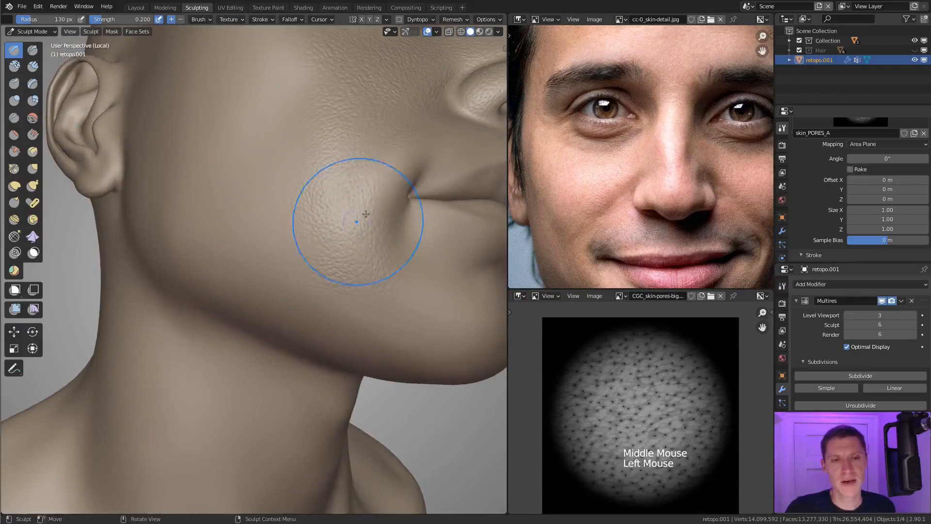
middle_drag(333, 194, 334, 199)
ctrl+middle_drag(415, 228, 421, 206)
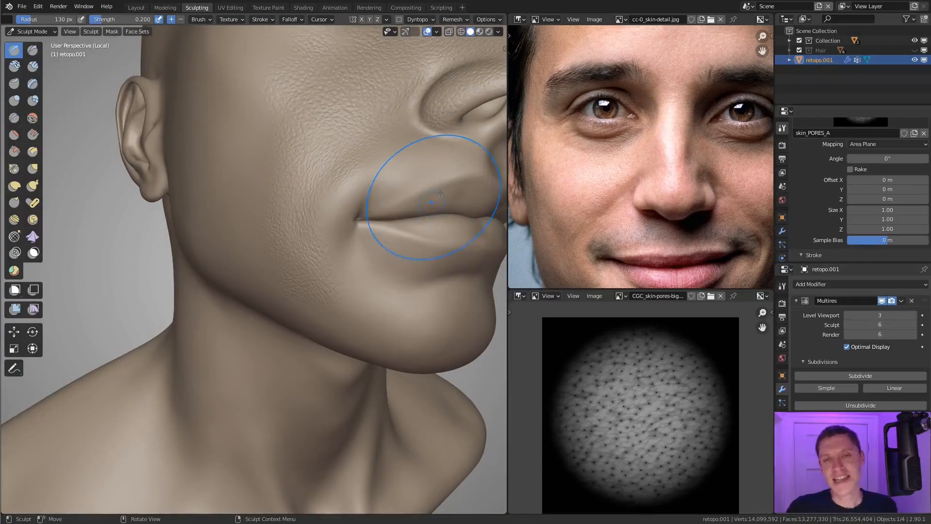
Step: Inspect the face from both sides and the front to compare the pore coverage on the two cheeks
scroll(417, 182, down, 2)
mouse_move(417, 182)
middle_down()
mouse_move(358, 203)
mouse_move(291, 146)
middle_up()
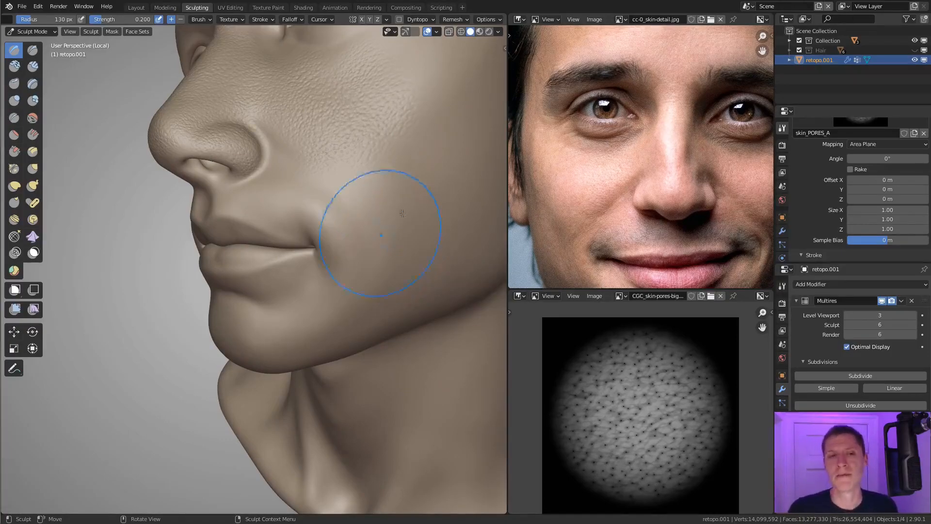
middle_drag(385, 193, 358, 185)
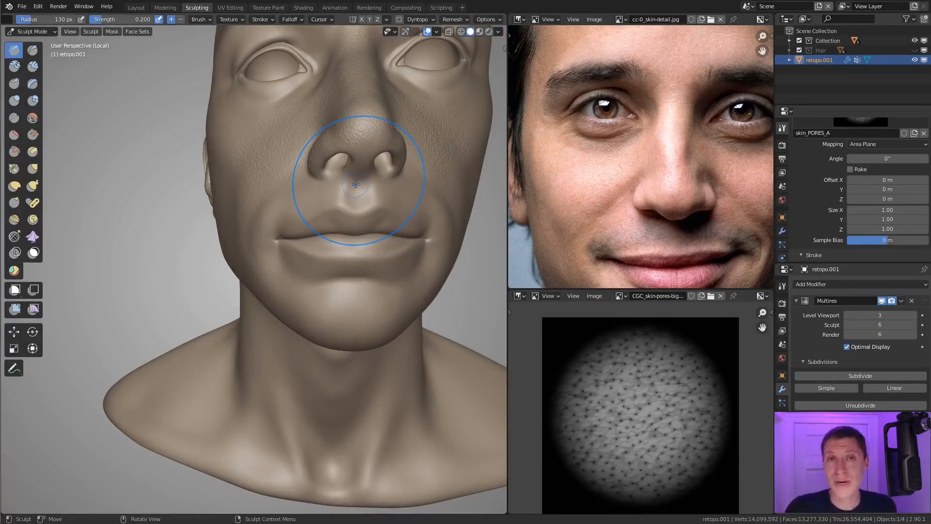
mouse_move(335, 190)
middle_down()
mouse_move(322, 208)
mouse_move(295, 201)
mouse_move(291, 232)
mouse_move(417, 97)
middle_up()
mouse_move(323, 146)
middle_down()
mouse_move(346, 158)
mouse_move(336, 184)
middle_up()
ctrl+middle_drag(233, 198, 199, 238)
mouse_move(269, 283)
ctrl+middle_down()
mouse_move(354, 239)
mouse_move(291, 219)
mouse_move(315, 232)
ctrl+middle_up()
middle_drag(316, 233, 340, 252)
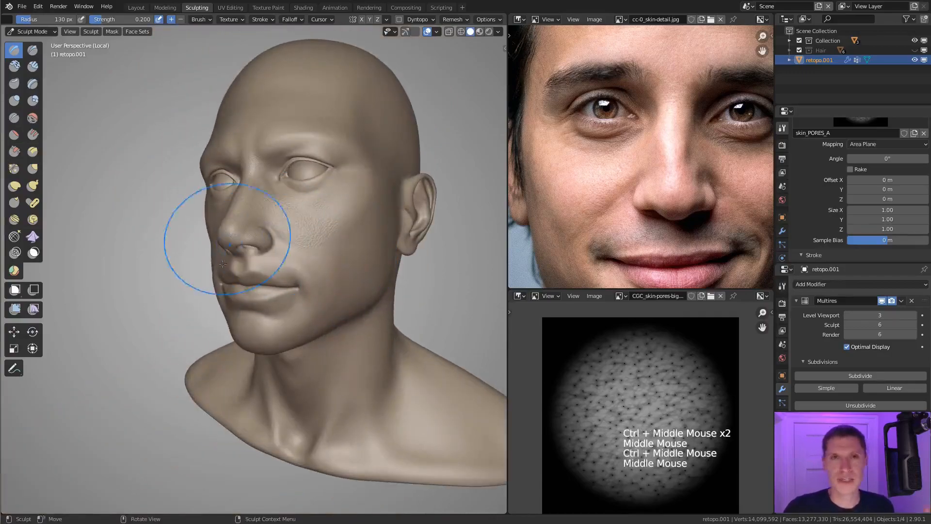
middle_drag(241, 253, 301, 242)
middle_drag(300, 242, 363, 228)
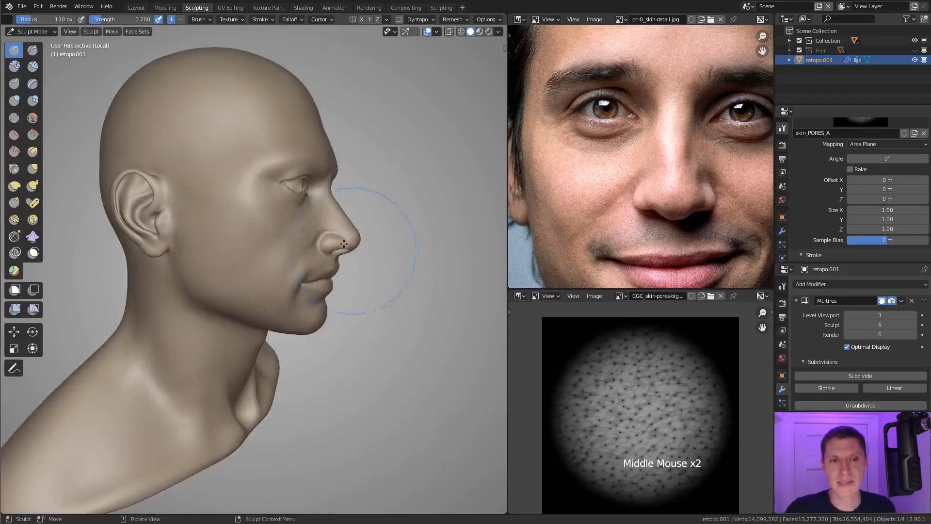
Step: Turn on X-axis mirror symmetry and stamp pores over the cheek and the area beside the mouth corner
click(361, 20)
ctrl+middle_drag(310, 182, 295, 204)
mouse_move(296, 203)
middle_down()
mouse_move(259, 227)
mouse_move(253, 257)
middle_up()
mouse_move(253, 257)
mouse_down()
mouse_move(257, 267)
mouse_move(255, 234)
mouse_move(248, 242)
mouse_move(270, 198)
mouse_up()
middle_drag(270, 197, 271, 207)
mouse_move(270, 207)
mouse_down()
mouse_move(286, 211)
mouse_move(234, 232)
mouse_move(260, 250)
mouse_up()
middle_drag(260, 250, 260, 264)
drag(260, 264, 277, 270)
middle_drag(276, 270, 274, 274)
mouse_move(275, 274)
mouse_down()
mouse_move(246, 275)
mouse_move(287, 266)
mouse_up()
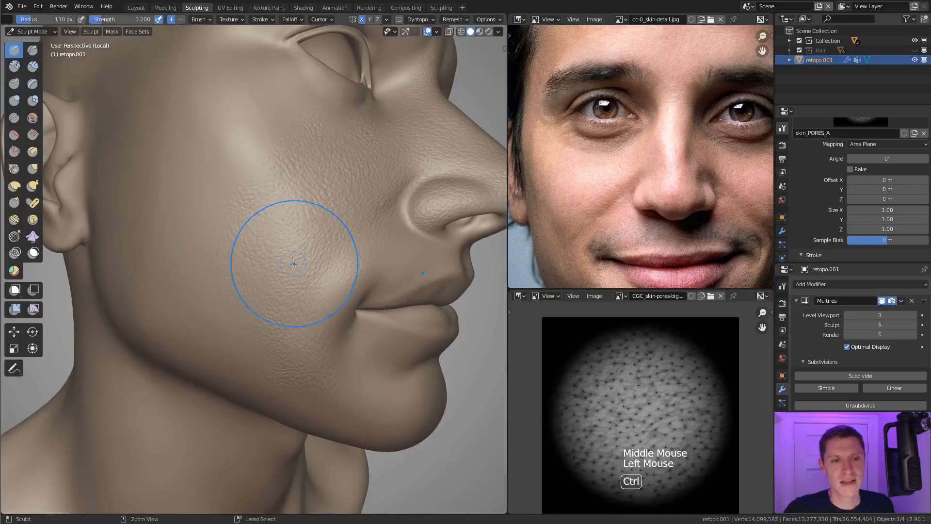
Step: Compare the sculpted cheek pores with the side of the cheek in the reference photo
ctrl+middle_drag(303, 264, 303, 277)
middle_drag(304, 276, 322, 182)
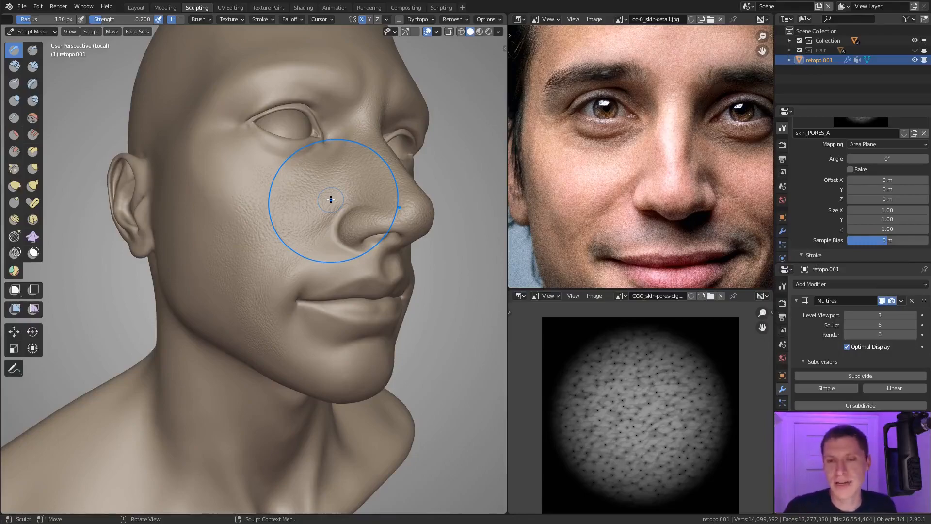
scroll(626, 163, up, 2)
shift+middle_drag(627, 163, 658, 189)
scroll(622, 210, up, 2)
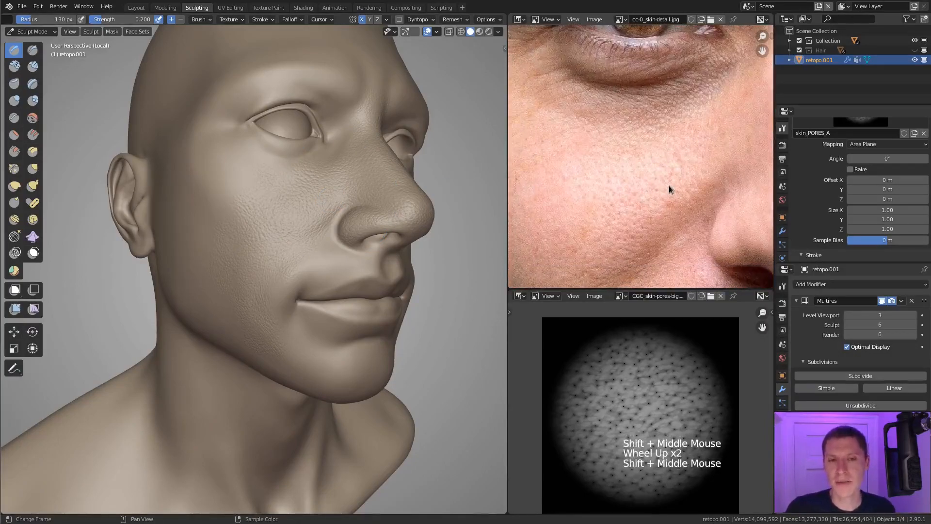
scroll(631, 187, down, 3)
middle_drag(612, 186, 588, 192)
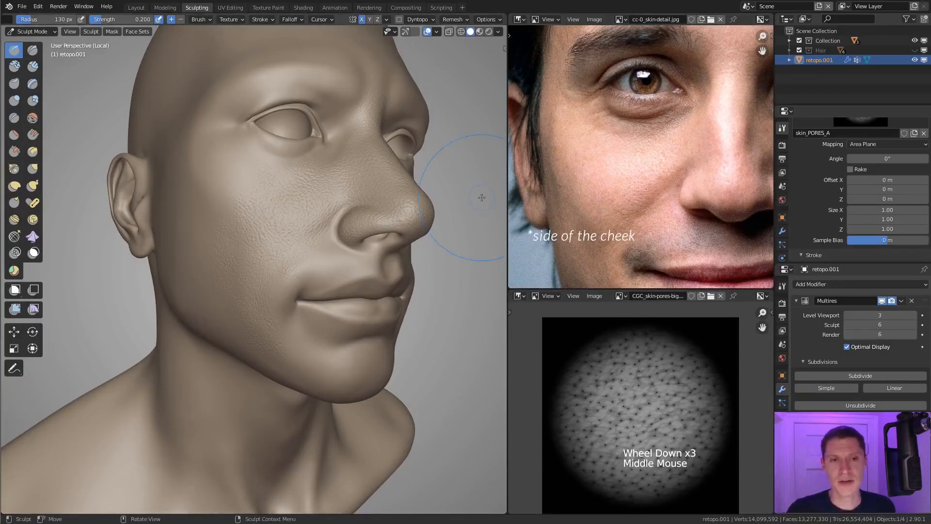
shift+middle_drag(332, 213, 321, 267)
ctrl+middle_drag(316, 291, 307, 255)
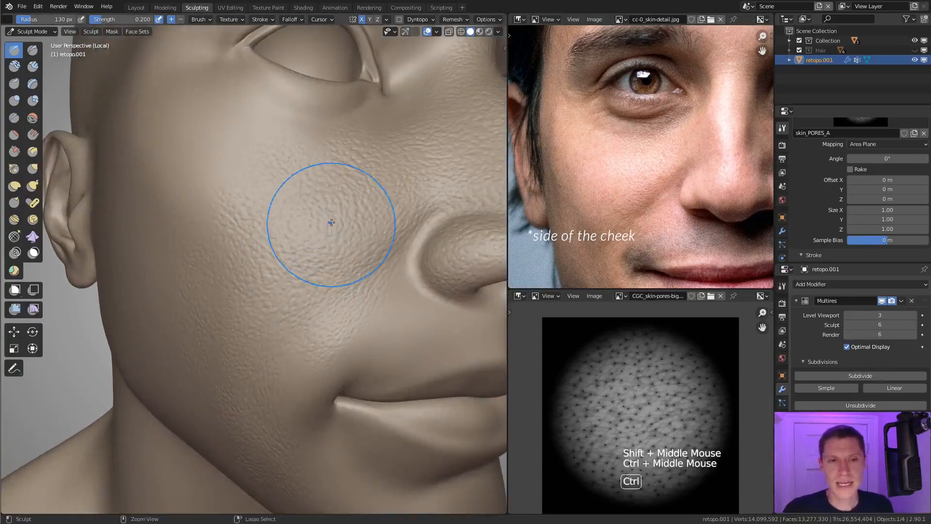
Step: Set the brush strength to 0.261, stamp pores over the front of the cheek and undo the last change
key(shift+f)
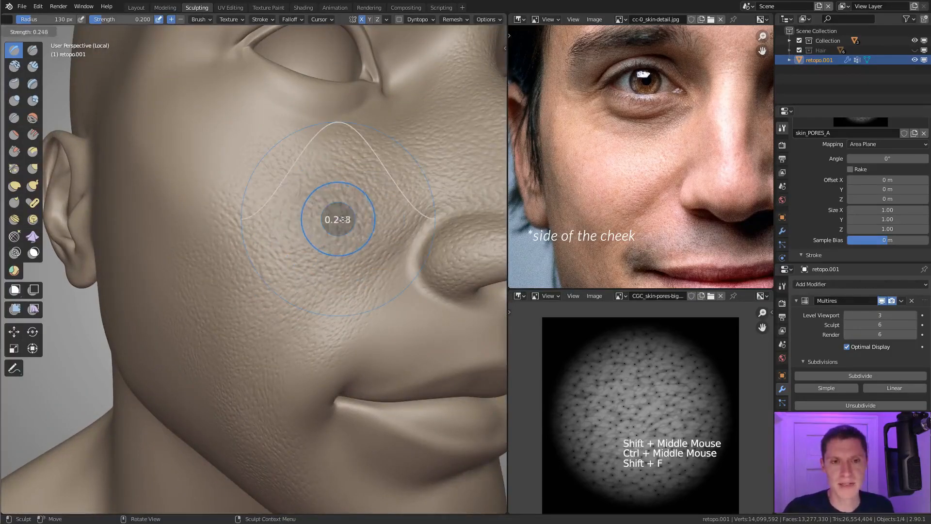
click(312, 239)
mouse_move(312, 239)
middle_down()
mouse_move(303, 221)
mouse_move(282, 233)
middle_up()
drag(247, 250, 291, 311)
mouse_move(291, 312)
ctrl+middle_down()
mouse_move(266, 188)
mouse_move(287, 202)
mouse_move(343, 181)
ctrl+middle_up()
key(ctrl+z)
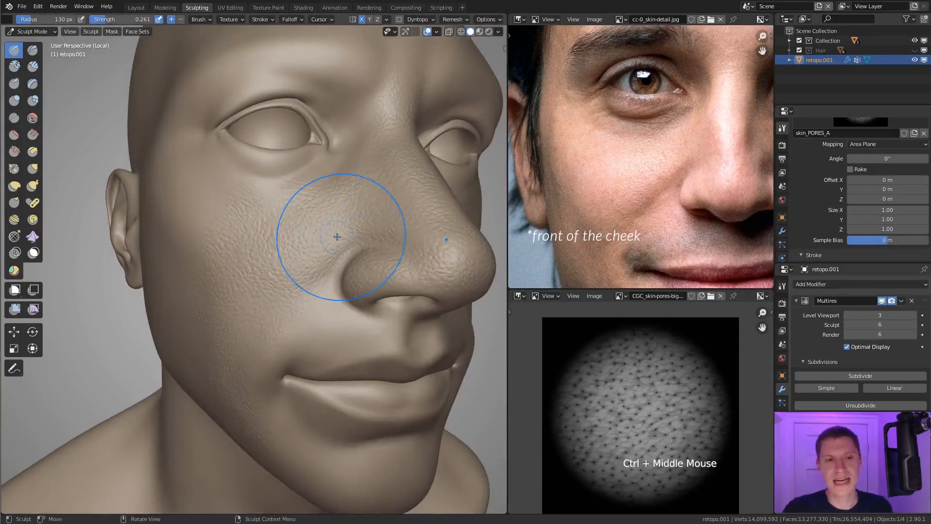
Step: Switch to the Inflate brush with a 158 px radius and 0.115 strength and go over the pores on the front of the cheek
key(i)
key(f)
click(341, 218)
mouse_move(341, 218)
ctrl+middle_down()
mouse_move(345, 238)
mouse_move(329, 240)
mouse_move(339, 242)
mouse_move(324, 225)
mouse_move(354, 193)
mouse_move(307, 245)
mouse_move(312, 272)
ctrl+middle_up()
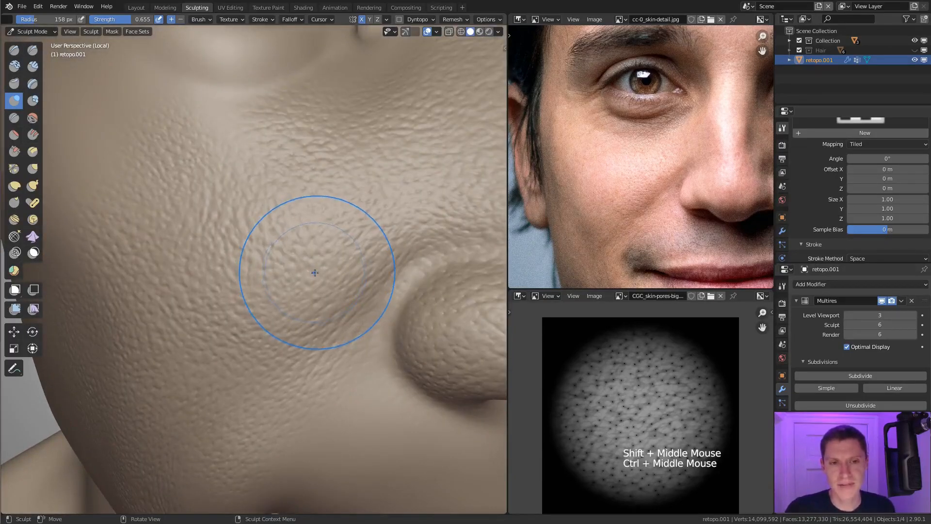
key(shift+f)
click(277, 274)
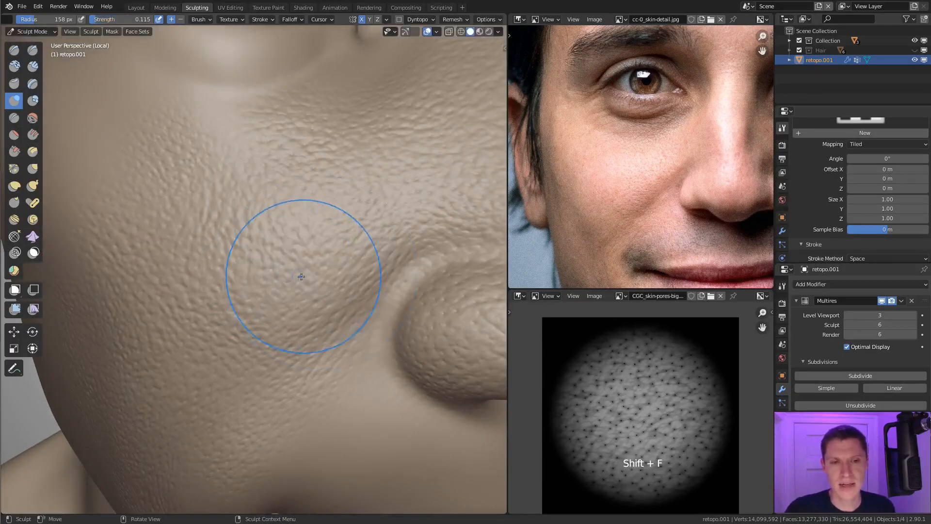
drag(357, 245, 327, 248)
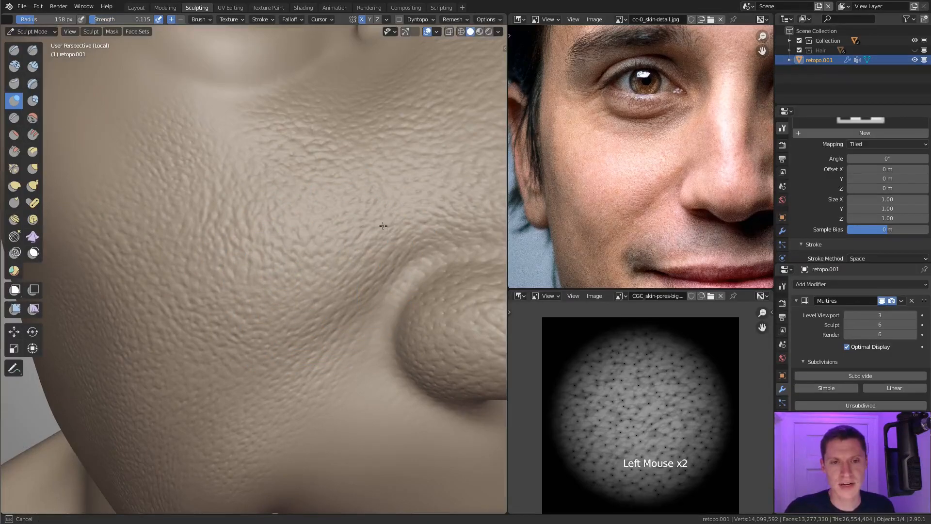
Step: Set the Inflate strength to 0.291, try it on the cheek pores beside the nose and undo the last stroke
key(shift+f)
click(402, 251)
mouse_move(391, 218)
mouse_down()
mouse_move(353, 248)
mouse_move(399, 225)
mouse_move(358, 291)
mouse_move(394, 220)
mouse_move(307, 218)
mouse_up()
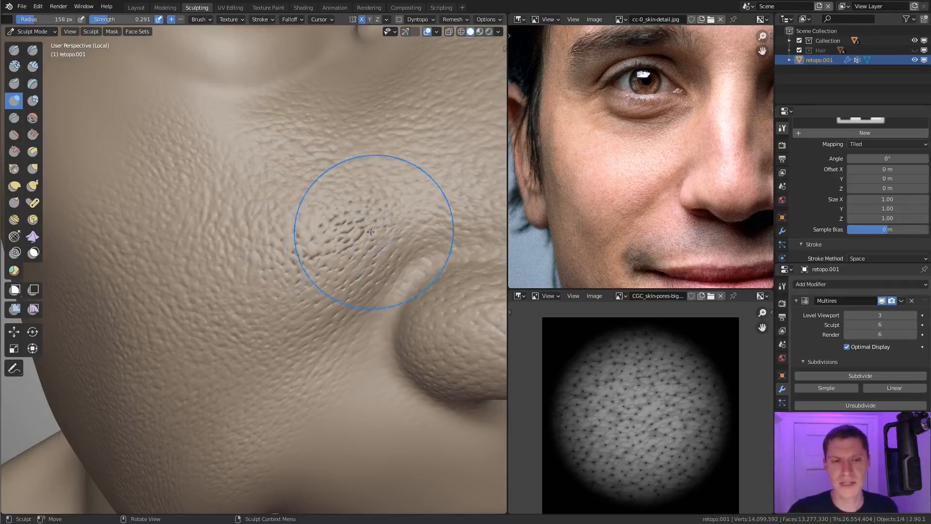
ctrl+middle_drag(370, 219, 374, 228)
key(ctrl+z)
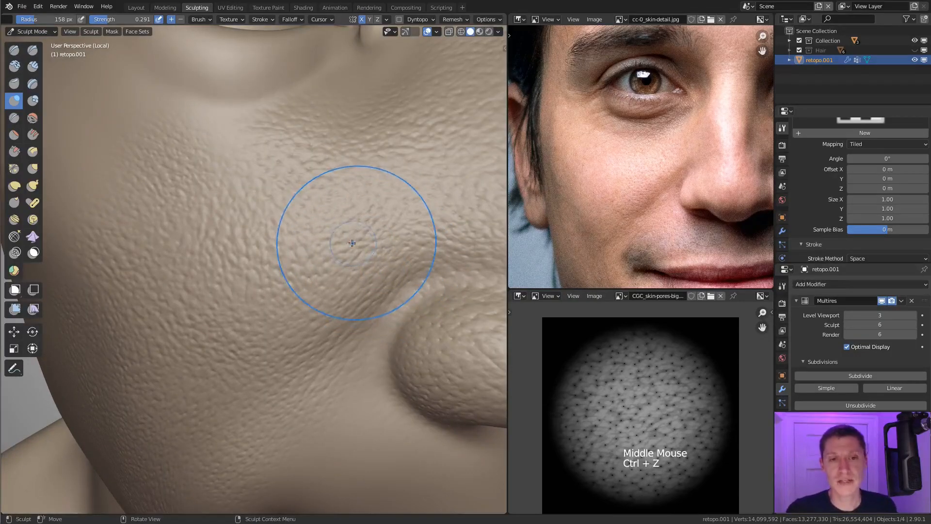
Step: Inflate the pores across the front of the cheek, from beside the nostril up toward the eye
drag(291, 258, 277, 266)
mouse_move(380, 210)
mouse_down()
mouse_move(418, 198)
mouse_move(383, 274)
mouse_move(339, 296)
mouse_move(328, 335)
mouse_up()
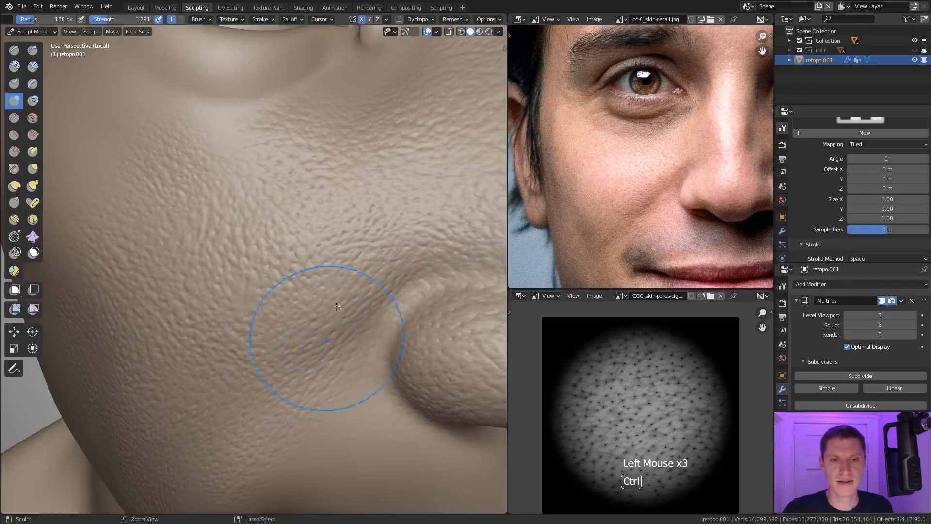
ctrl+middle_drag(336, 308, 340, 267)
middle_drag(340, 267, 347, 237)
drag(310, 233, 294, 247)
drag(295, 235, 296, 281)
drag(300, 252, 315, 238)
middle_drag(318, 234, 343, 171)
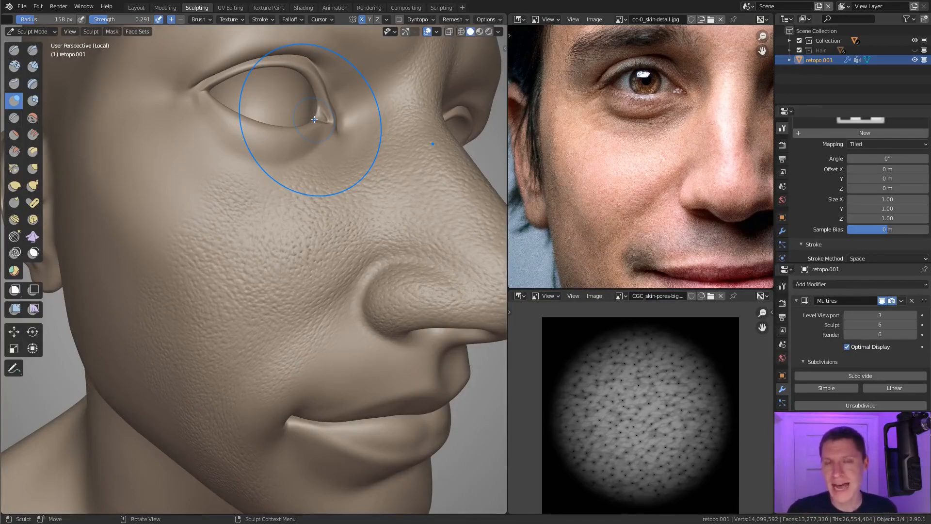
mouse_move(283, 161)
ctrl+middle_down()
mouse_move(306, 166)
mouse_move(319, 196)
ctrl+middle_up()
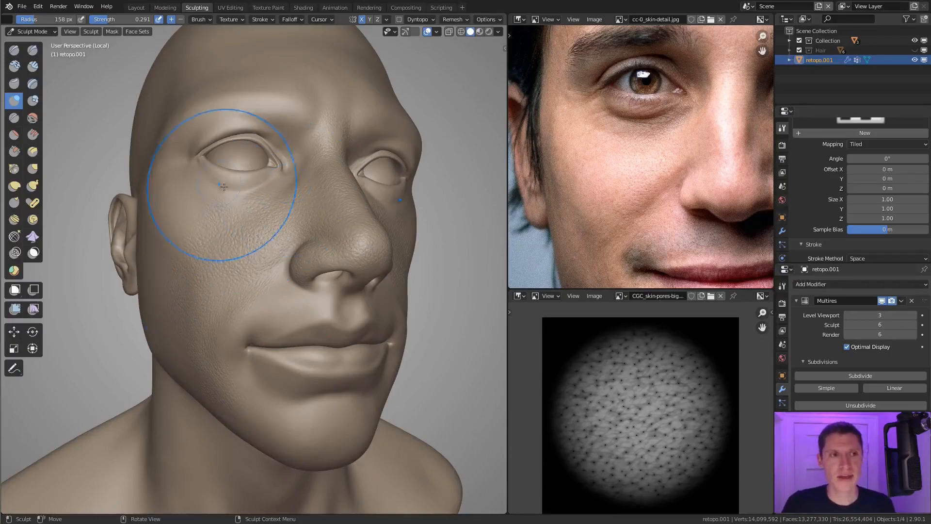
Step: Switch back to the Draw brush with the skin_PORES_A texture and set its strength to 0.394
click(6, 49)
mouse_move(197, 170)
shift+middle_down()
mouse_move(260, 197)
mouse_move(241, 218)
shift+middle_up()
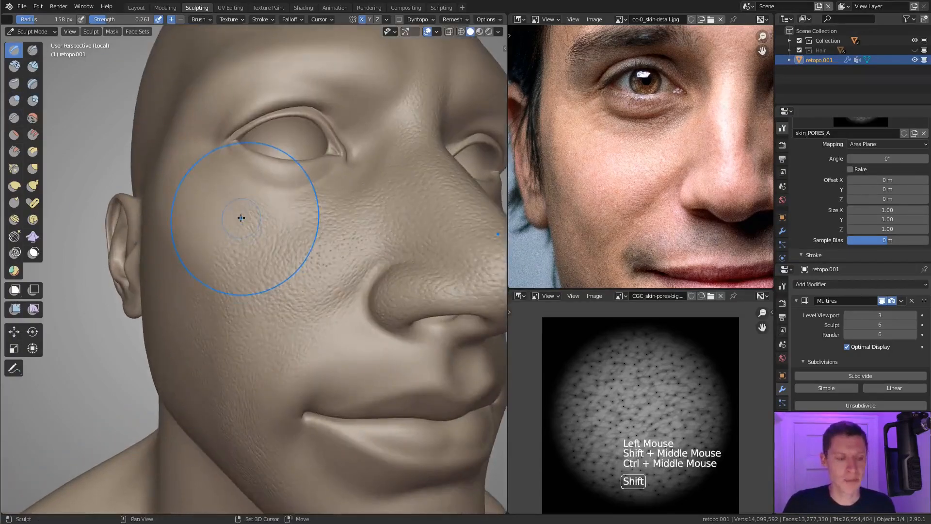
key(shift+f)
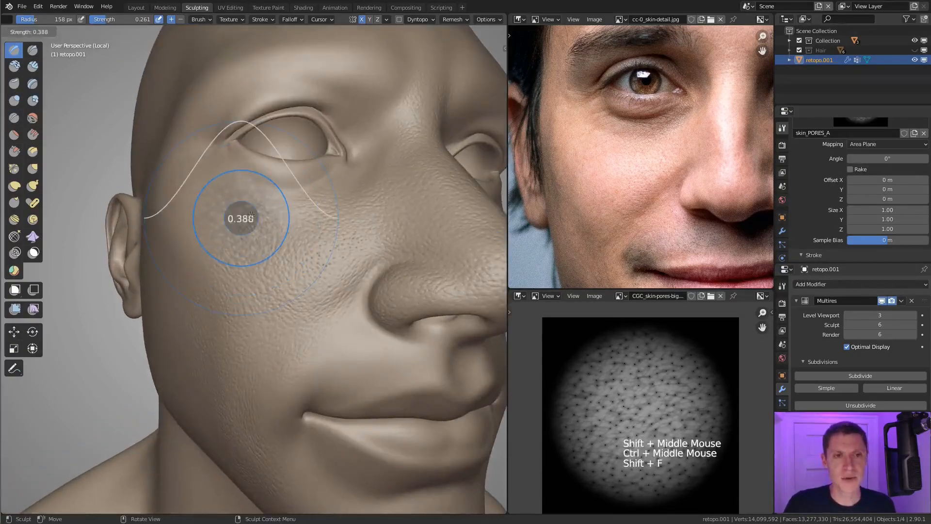
click(252, 215)
Step: Try a strong pore stamp on the cheekbone at the side of the face, examine it and undo it
middle_drag(252, 215, 268, 221)
middle_drag(213, 231, 235, 237)
drag(235, 237, 238, 268)
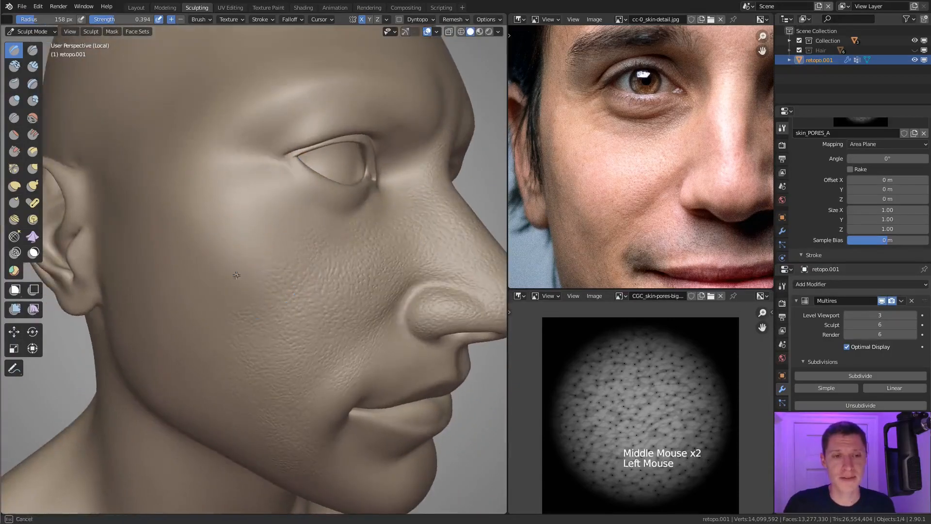
drag(213, 316, 211, 316)
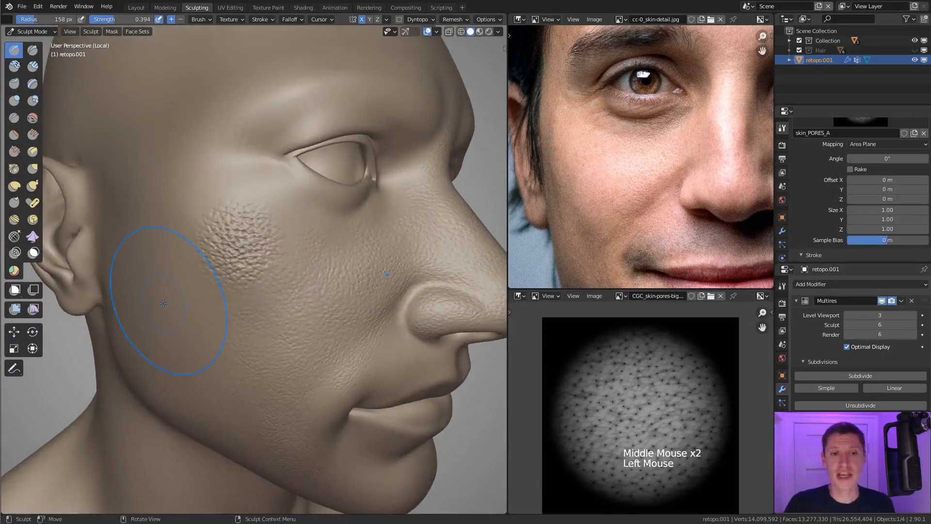
mouse_move(289, 279)
middle_down()
mouse_move(243, 253)
mouse_move(297, 266)
middle_up()
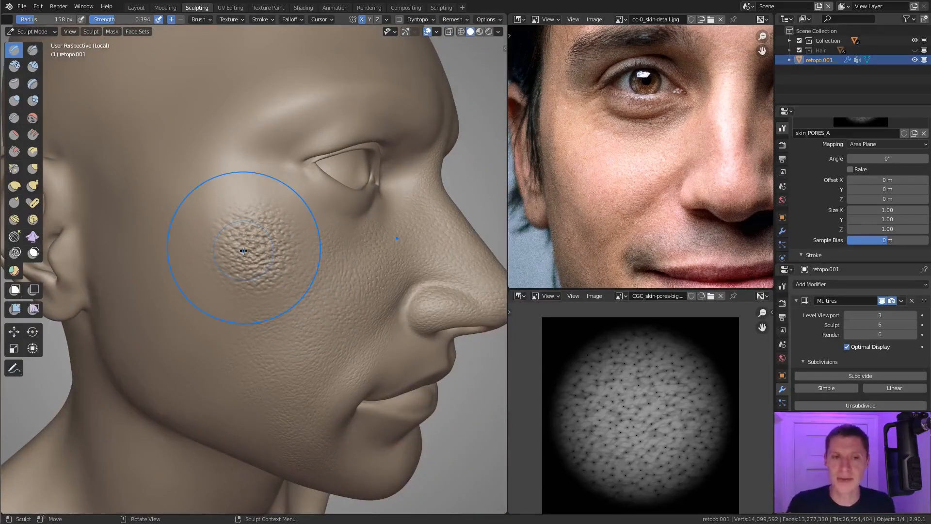
middle_drag(291, 252, 295, 291)
key(ctrl+z)
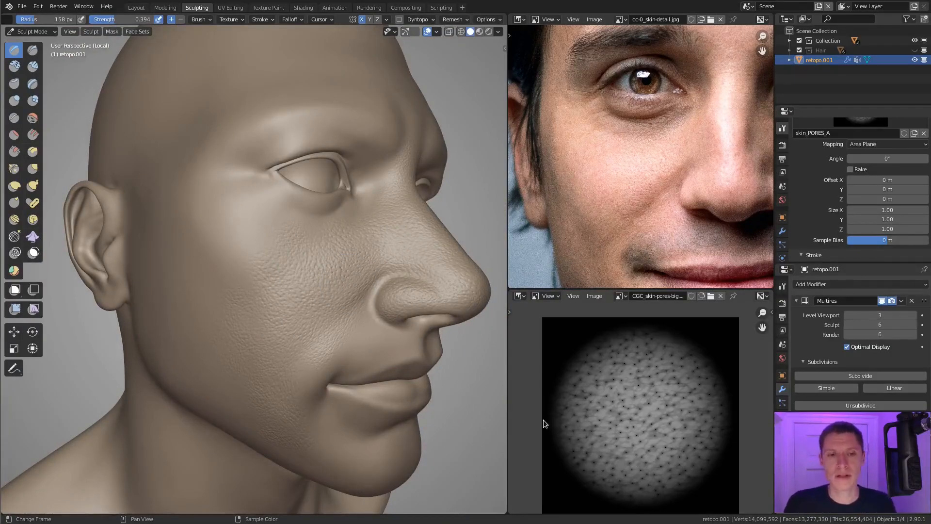
Step: Inspect the pore detail on the cheeks and nose from the side and the front of the face
middle_drag(395, 283, 365, 270)
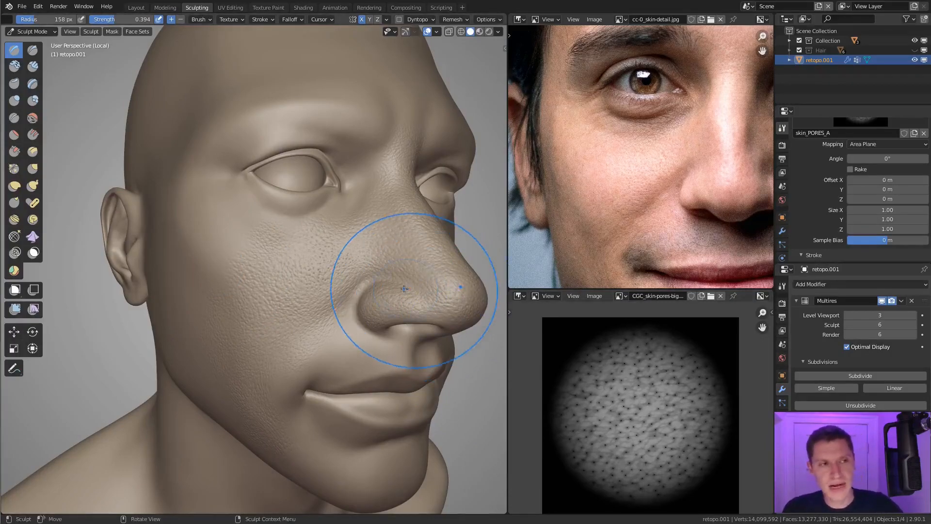
mouse_move(395, 274)
middle_down()
mouse_move(374, 291)
mouse_move(403, 258)
middle_up()
scroll(383, 271, down, 2)
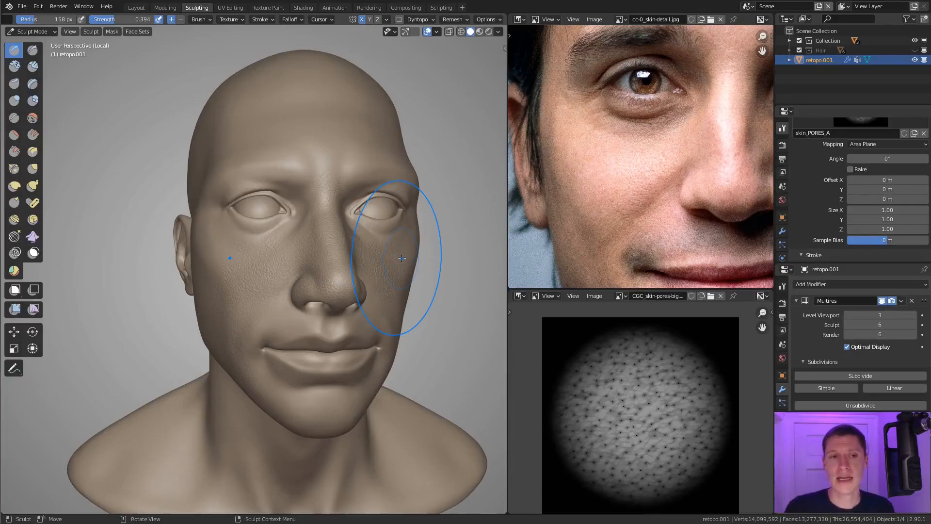
middle_drag(320, 261, 374, 271)
ctrl+middle_drag(373, 271, 374, 232)
middle_drag(361, 276, 391, 280)
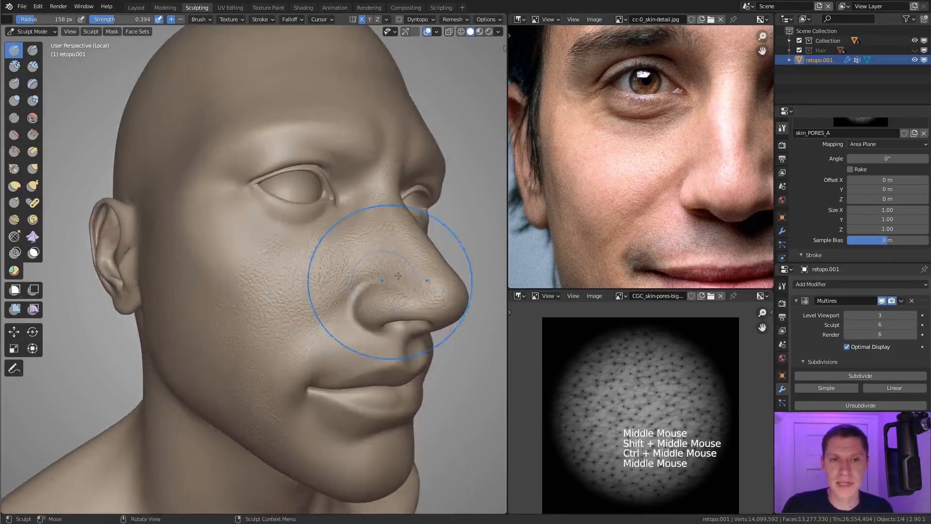